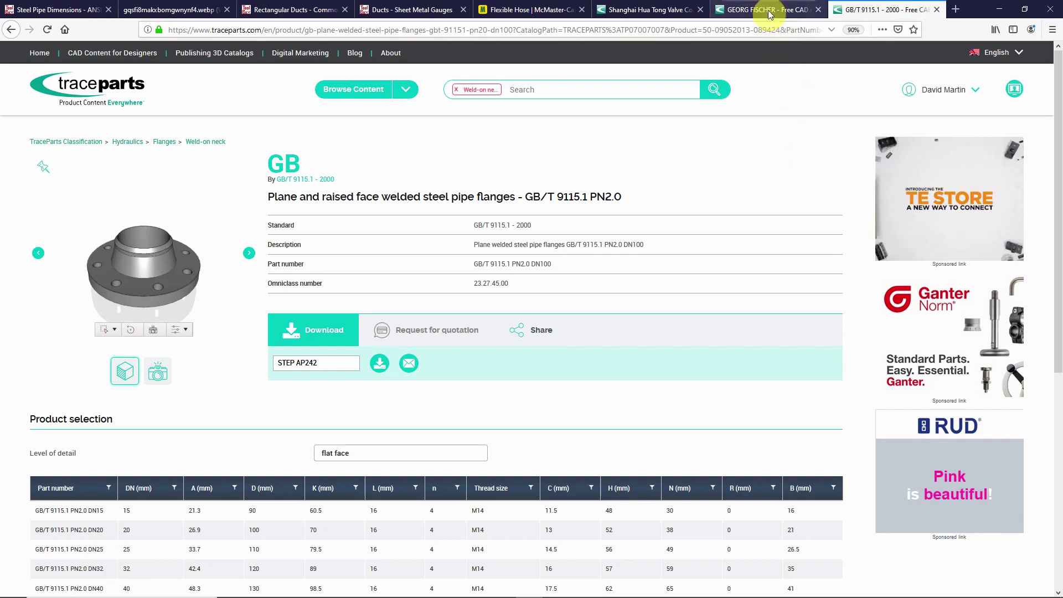
Look over the GEORG FISCHER and Shanghai Hua Tong Valve part pages on TraceParts.
left_click(770, 11)
left_click(662, 11)
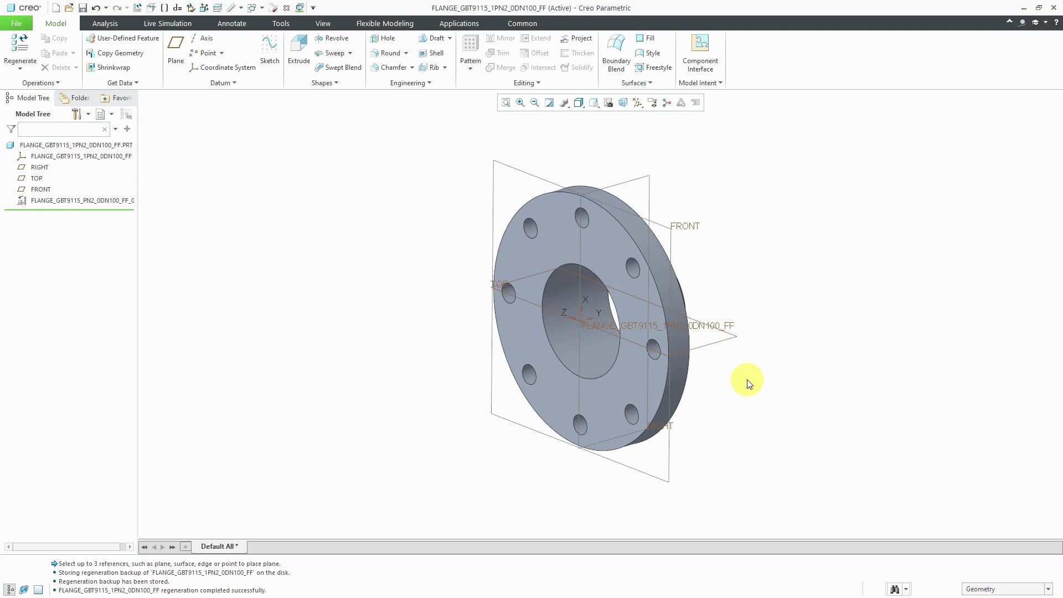
In Creo Parametric, create a datum plane through the circular edge at the end of the flange's weld neck.
mouse_move(740, 367)
middle_mouse_down()
mouse_move(663, 351)
mouse_move(701, 354)
mouse_move(712, 332)
mouse_move(676, 351)
mouse_move(687, 360)
mouse_move(664, 294)
mouse_move(672, 331)
middle_mouse_up()
scroll(779, 334, "up", 3)
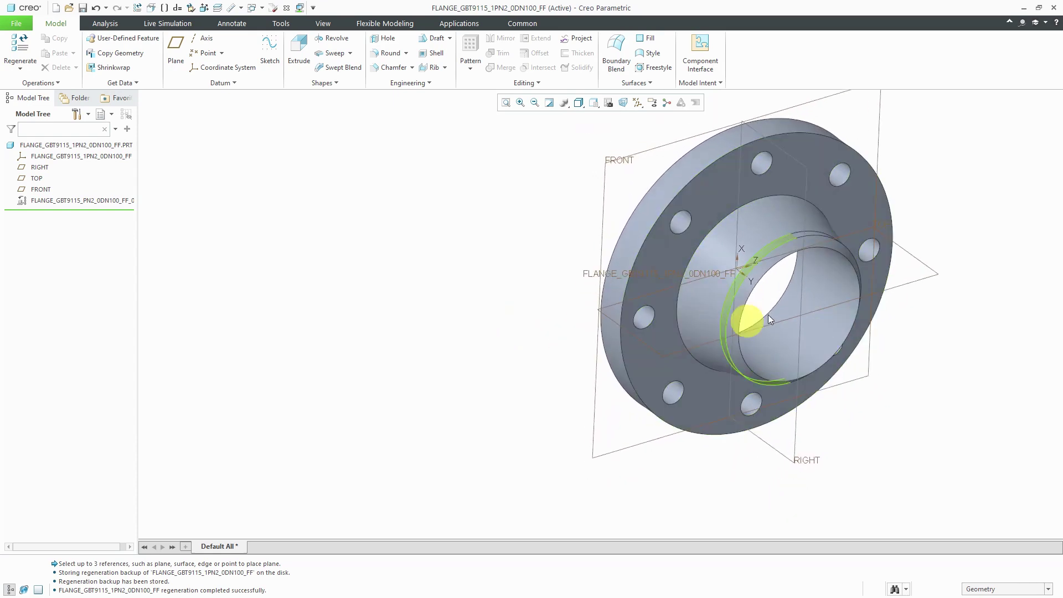
left_click(177, 55)
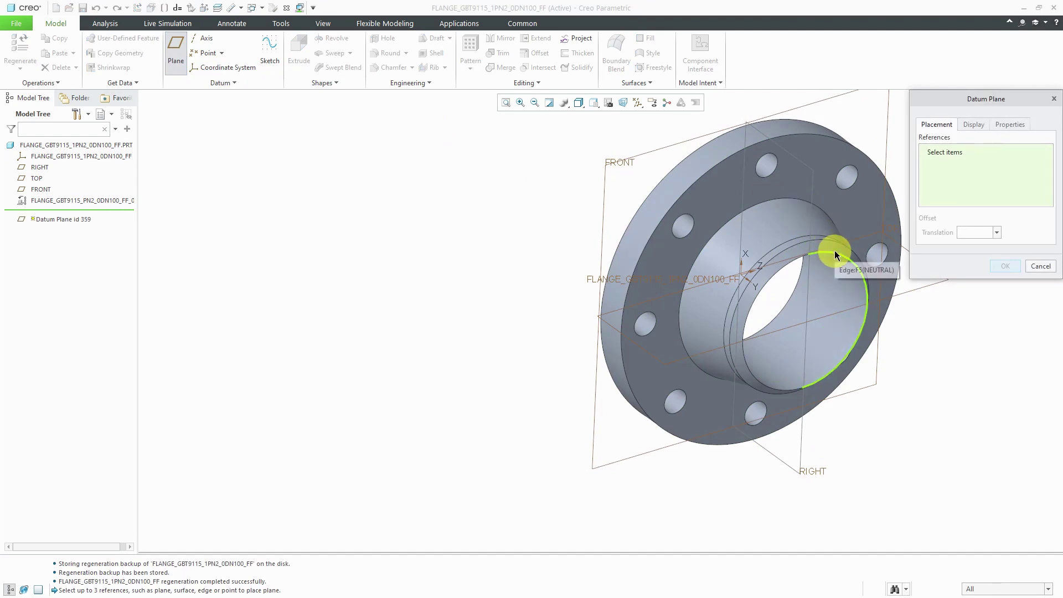
left_click(835, 252)
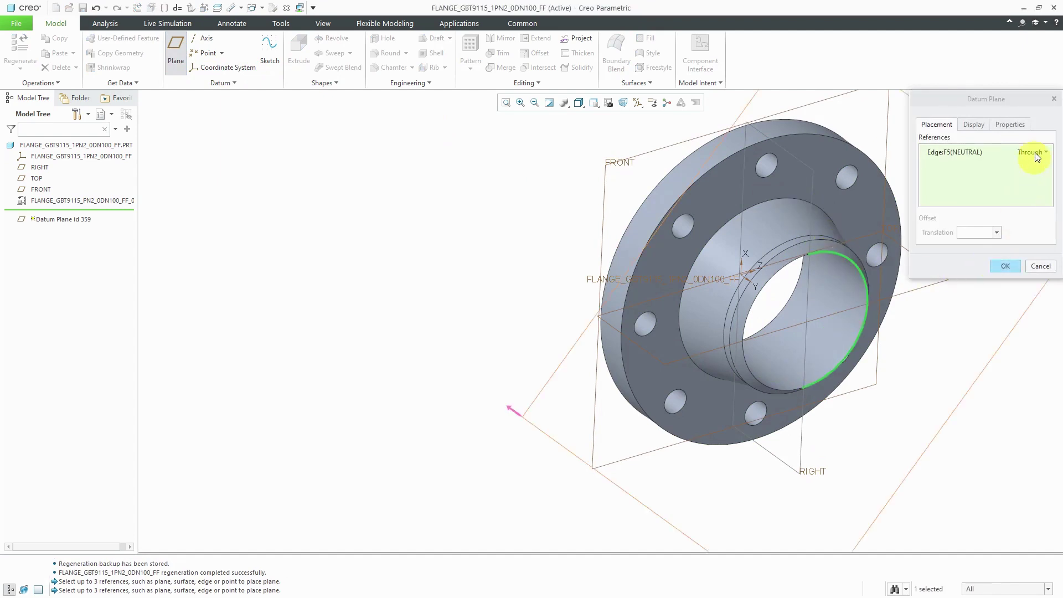
left_click(1008, 268)
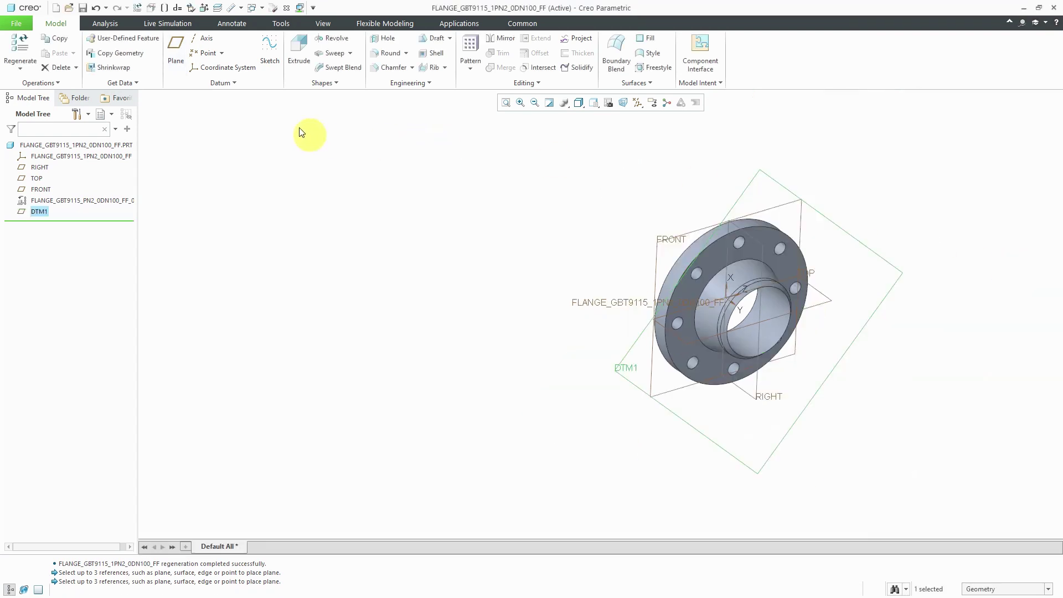
Start a coordinate system at the intersection of the neck-end datum plane with the RIGHT and TOP planes.
left_click(228, 67)
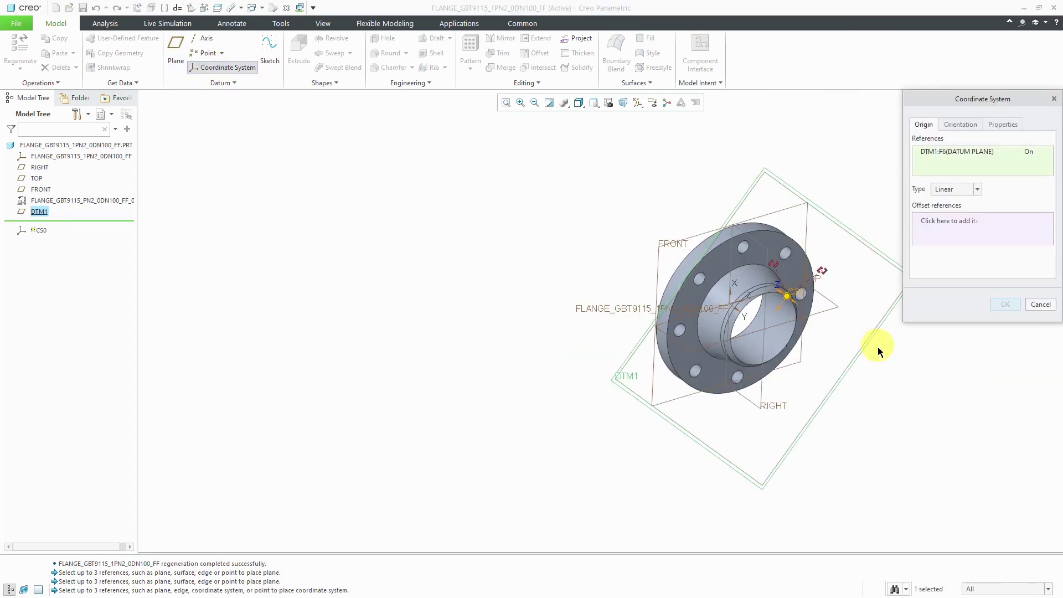
scroll(839, 345, "up", 3)
left_click(710, 430, "ctrl")
left_click(819, 293, "ctrl")
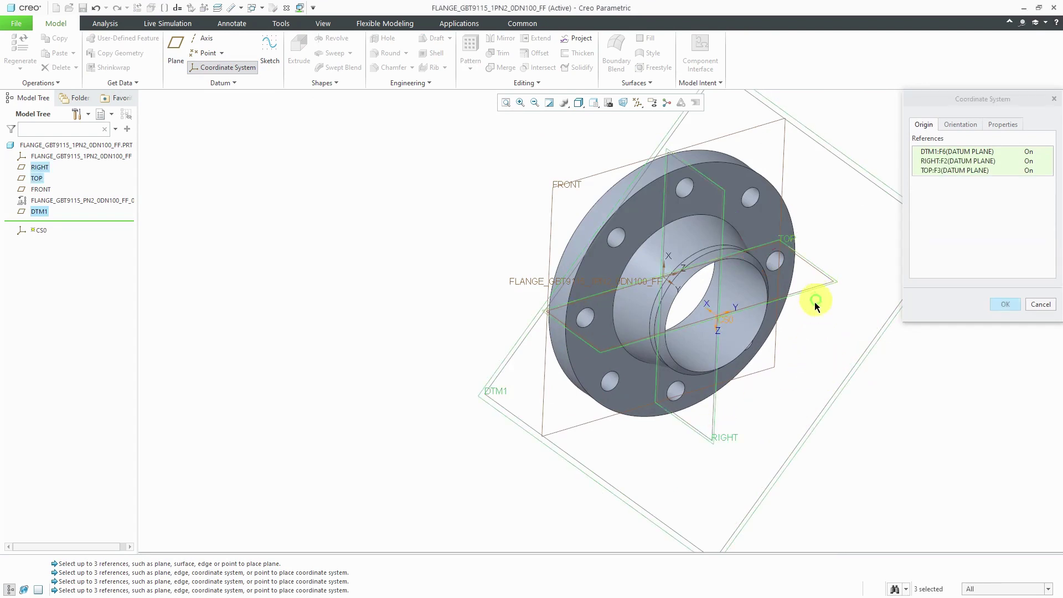
middle_click_drag(779, 368, 756, 355)
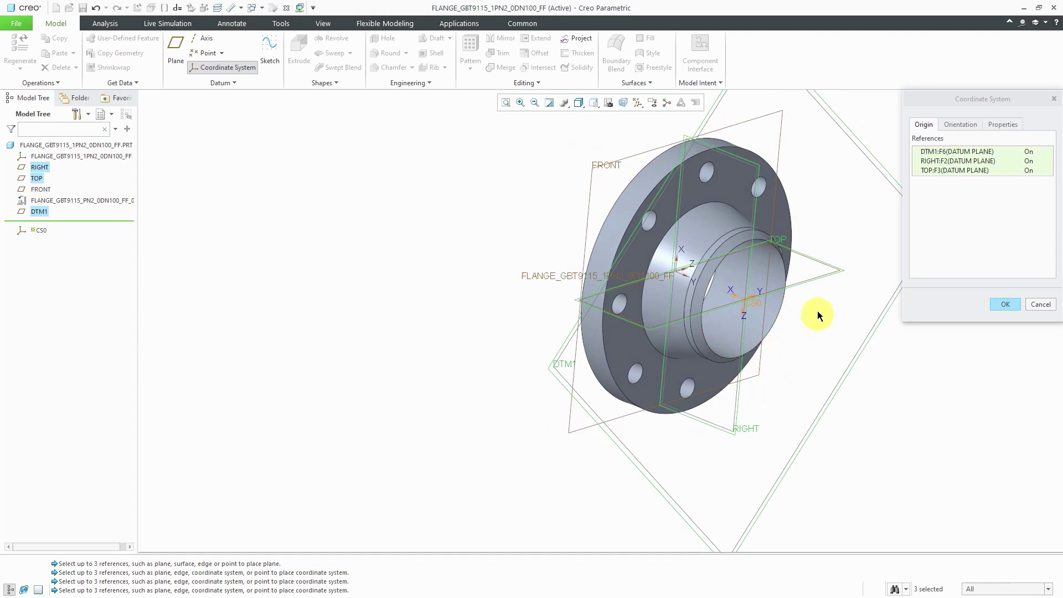
scroll(819, 309, "up", 2)
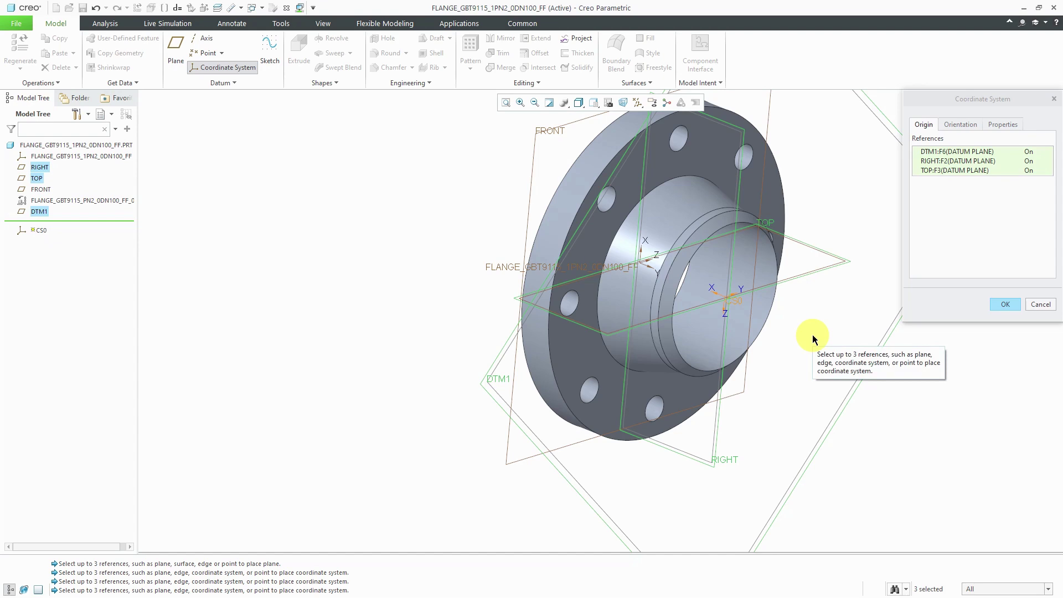
Orient the coordinate system with the neck-end plane determining a flipped Z axis and the RIGHT plane projecting X.
left_click(966, 126)
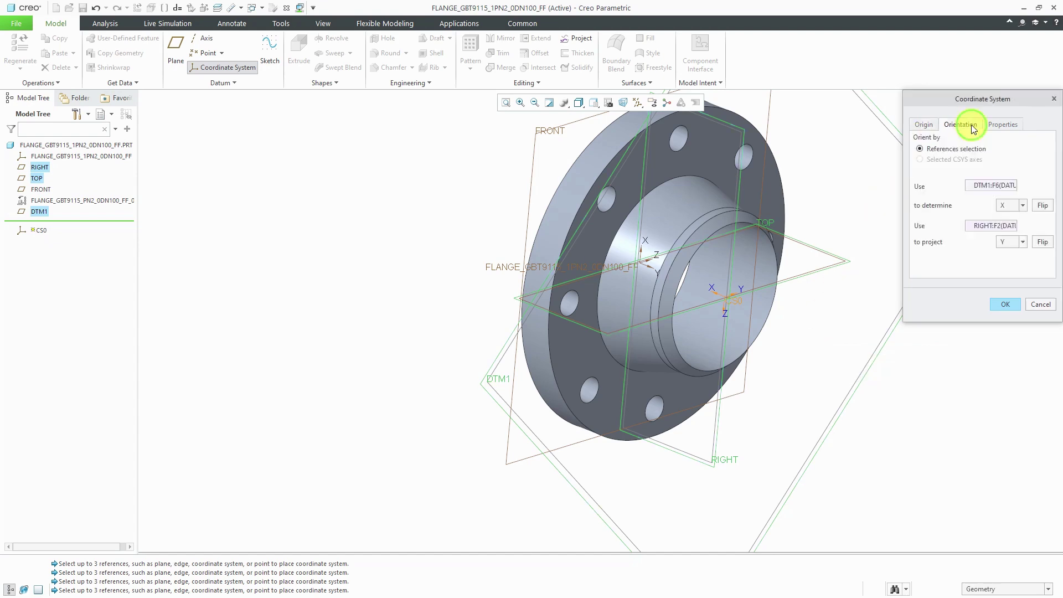
left_click(1024, 208)
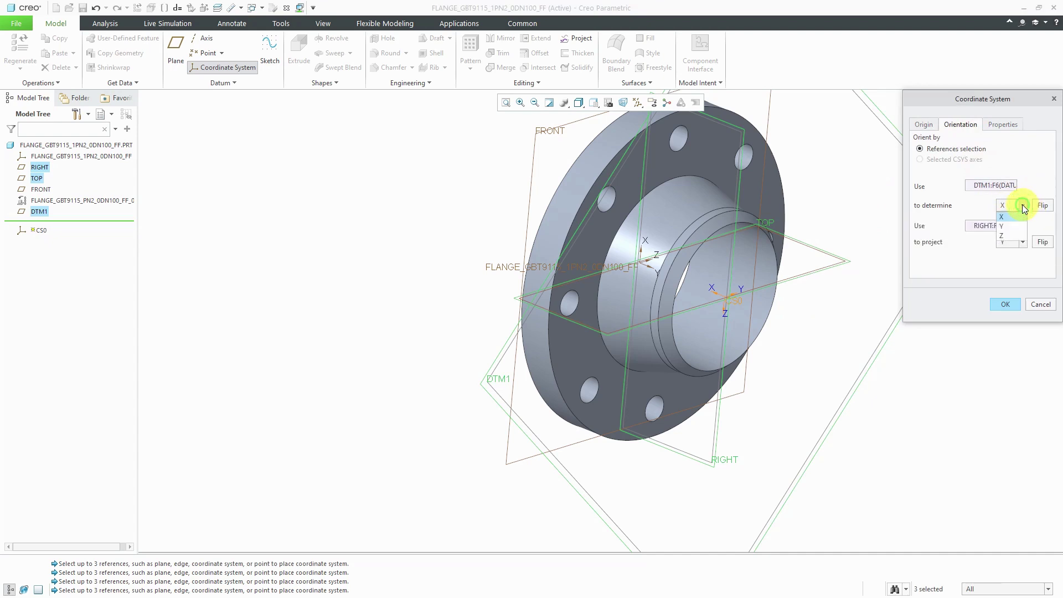
left_click(1011, 232)
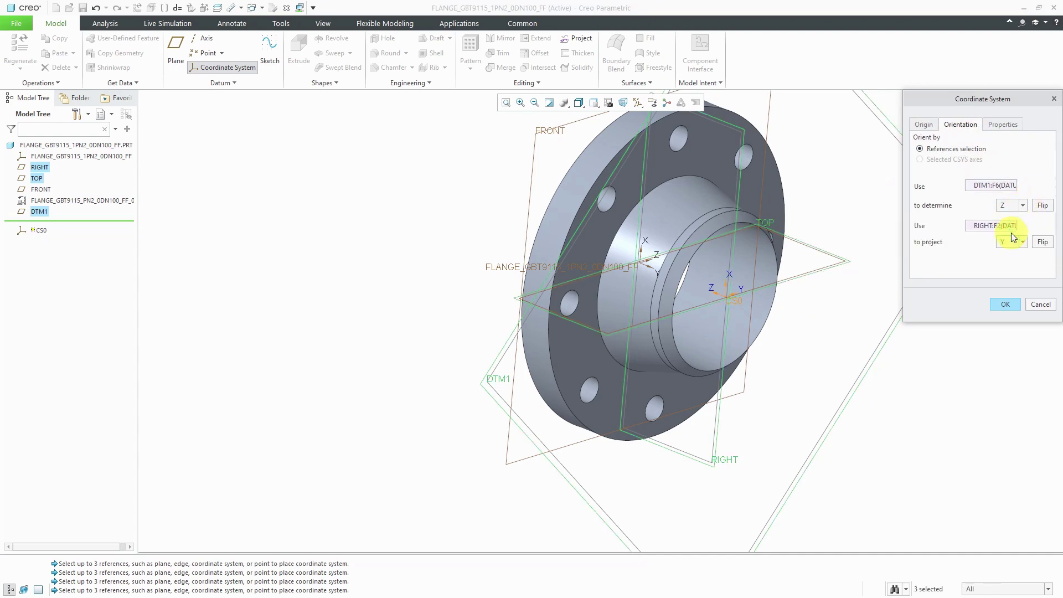
left_click(1039, 207)
left_click(1019, 253)
Name the neck-end coordinate system PORT0 and create it.
left_click(998, 127)
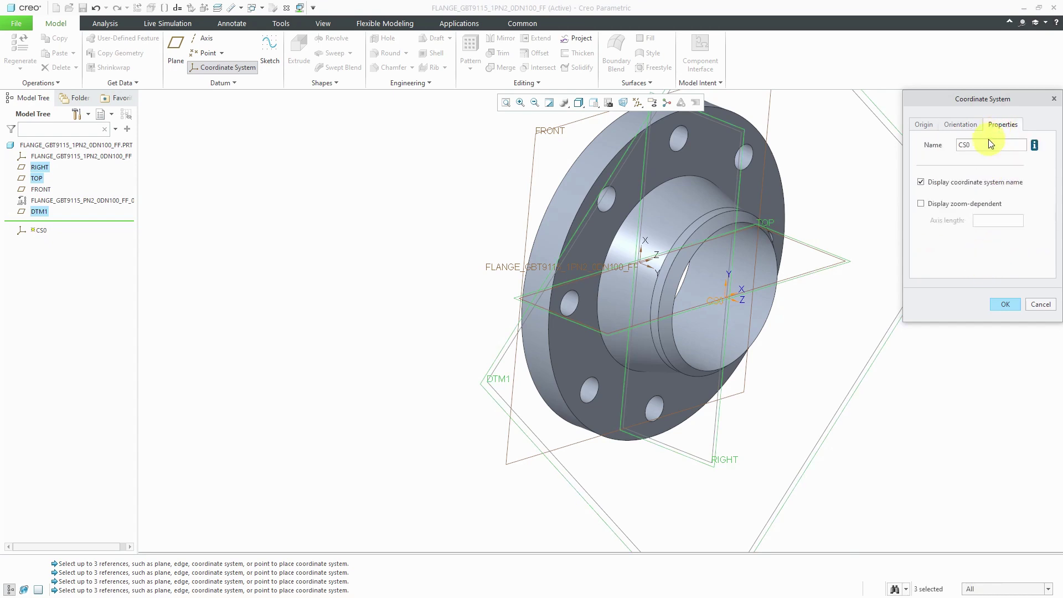
double_click(987, 145)
type("port")
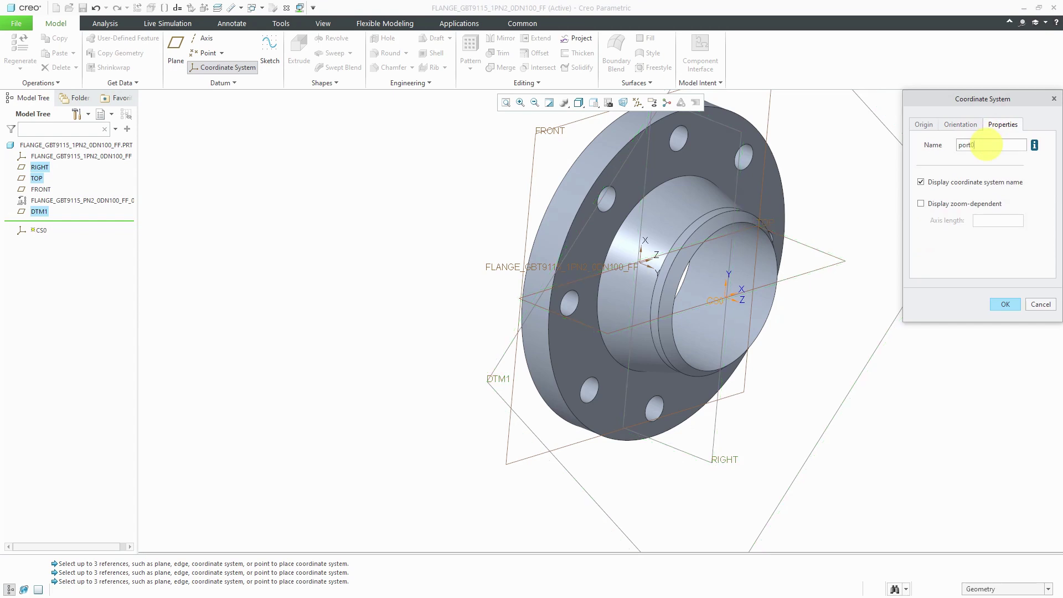
type("0")
key("Return")
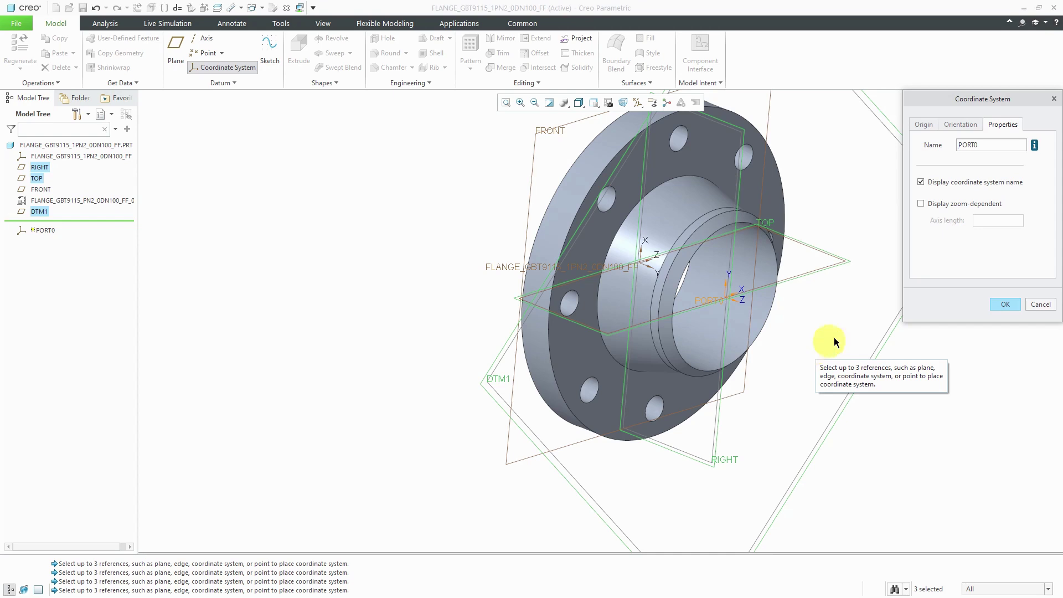
left_click(1006, 304)
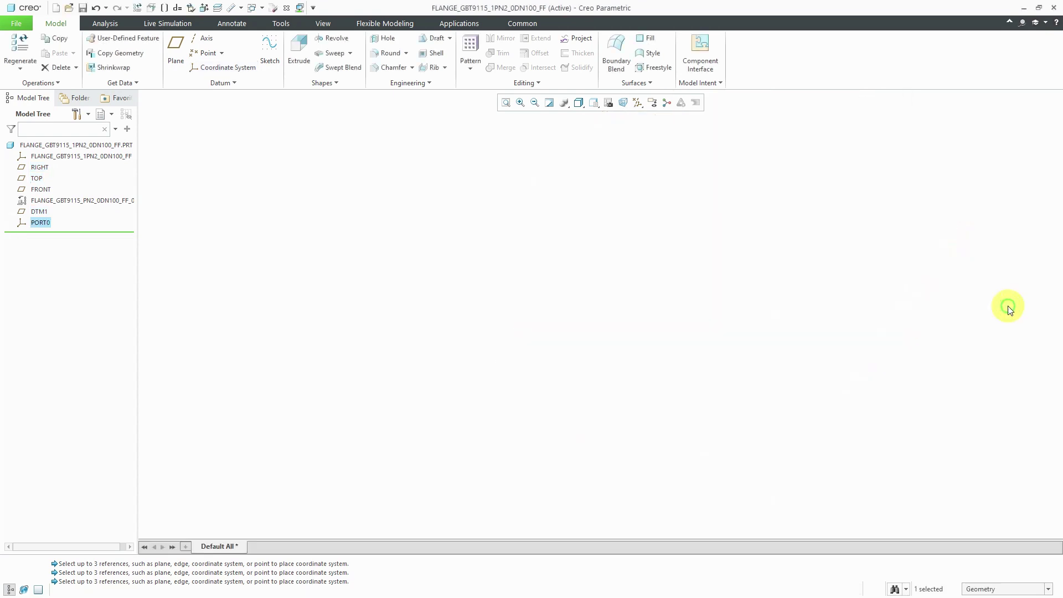
Start a second coordinate system at the intersection of the flange's flat bolting face with the TOP and RIGHT planes.
left_click(639, 105)
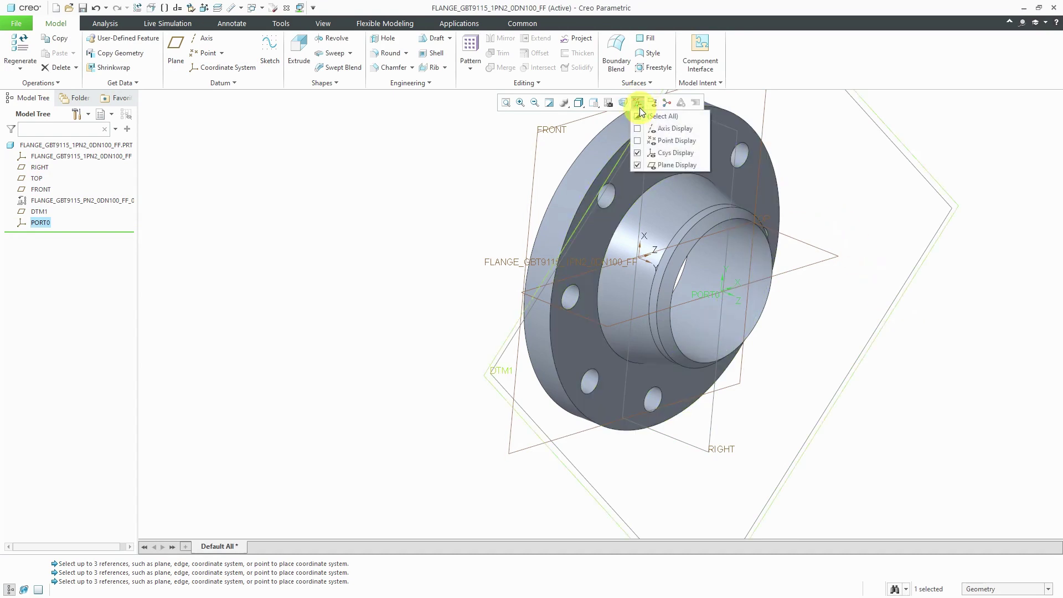
middle_click_drag(795, 364, 805, 344)
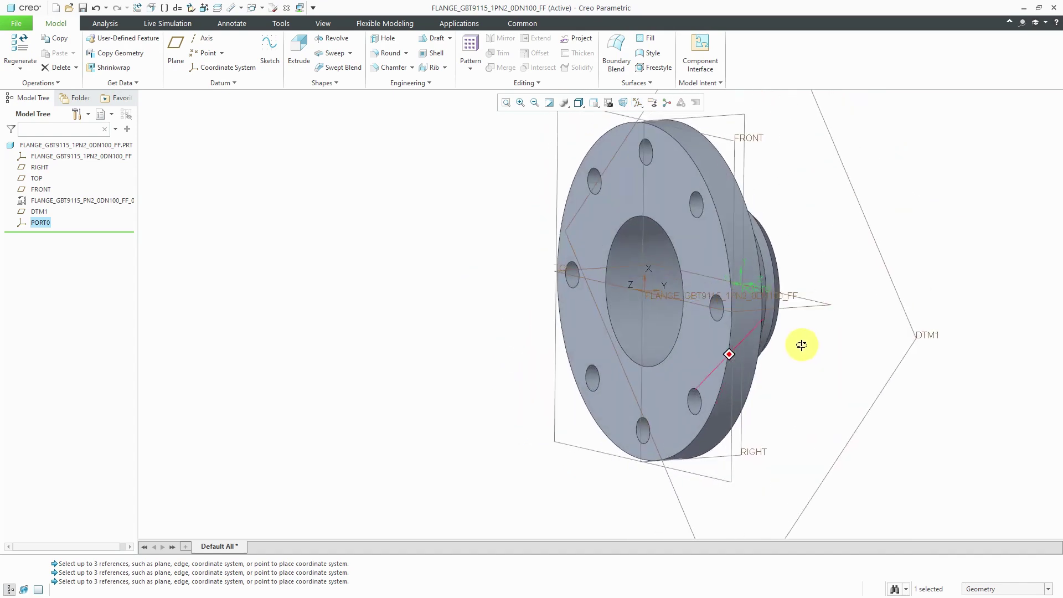
left_click(230, 68)
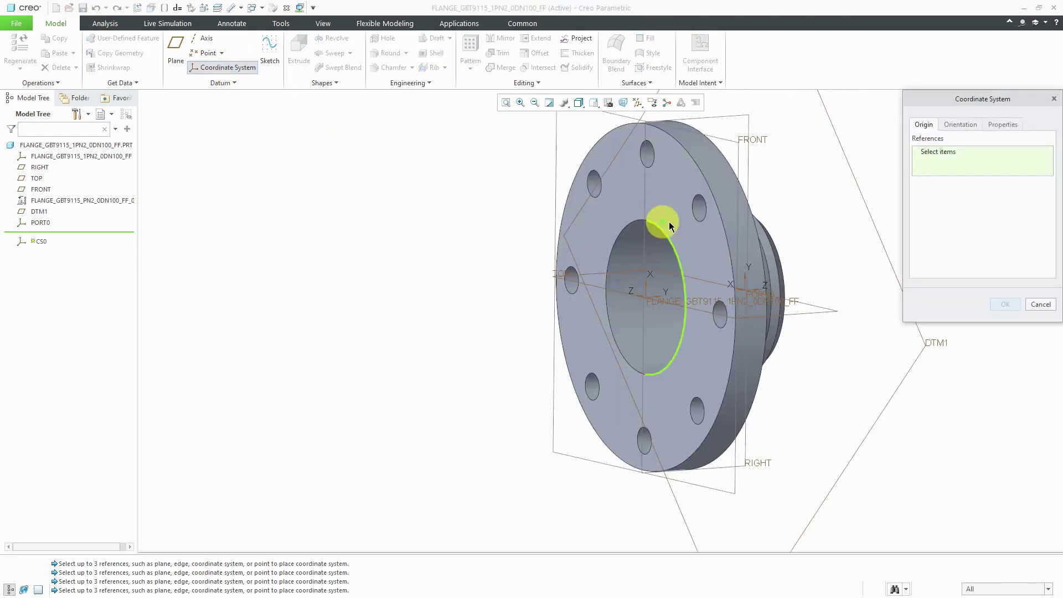
left_click(706, 240)
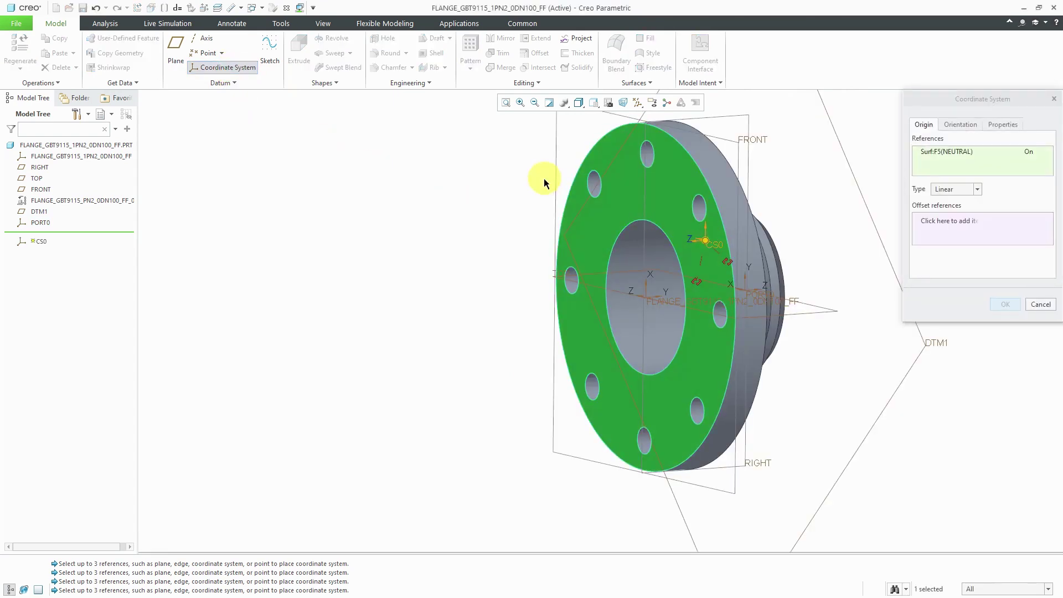
left_click(824, 313, "ctrl")
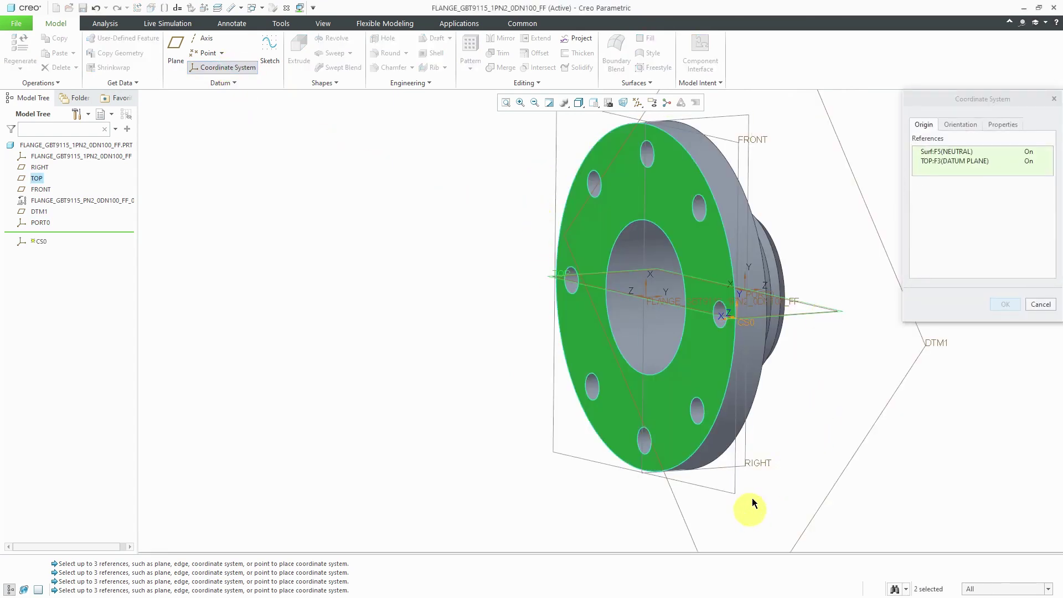
left_click(752, 463, "ctrl")
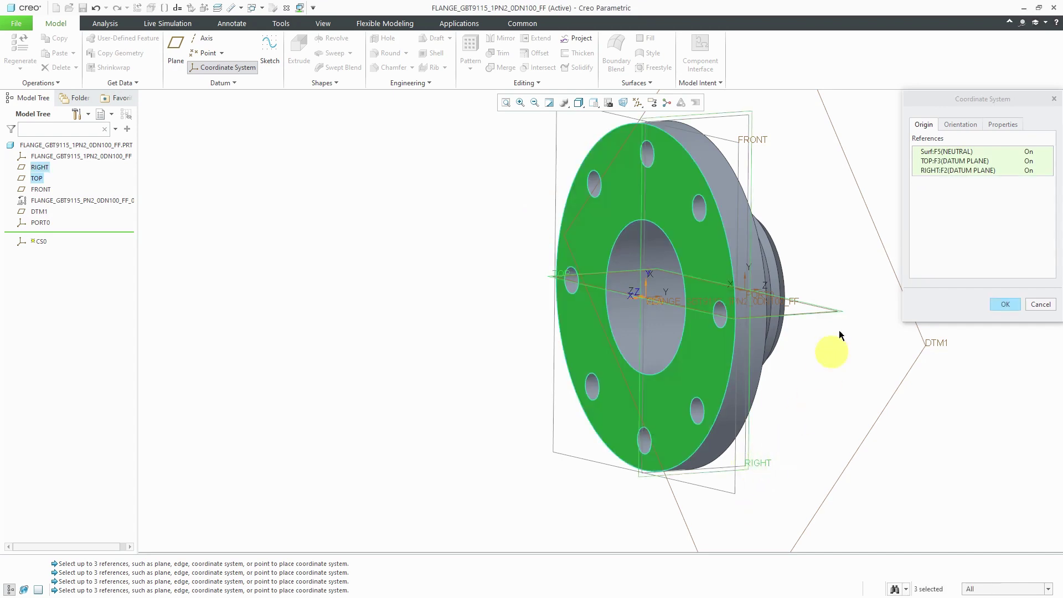
middle_click_drag(764, 268, 683, 298)
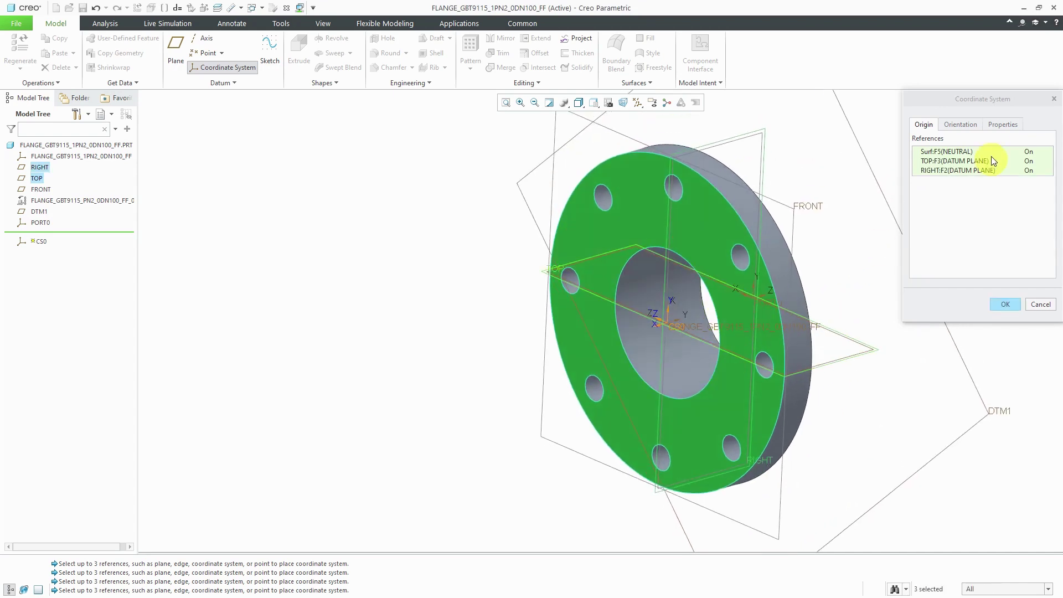
Orient the second coordinate system so that the flat flange face determines its Z axis.
left_click(963, 128)
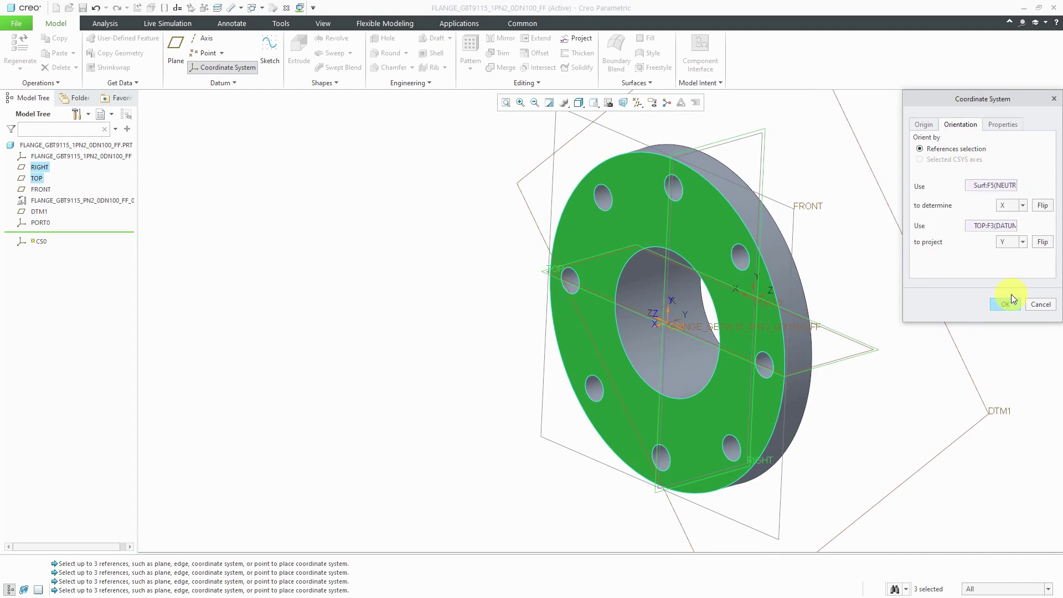
left_click(1024, 205)
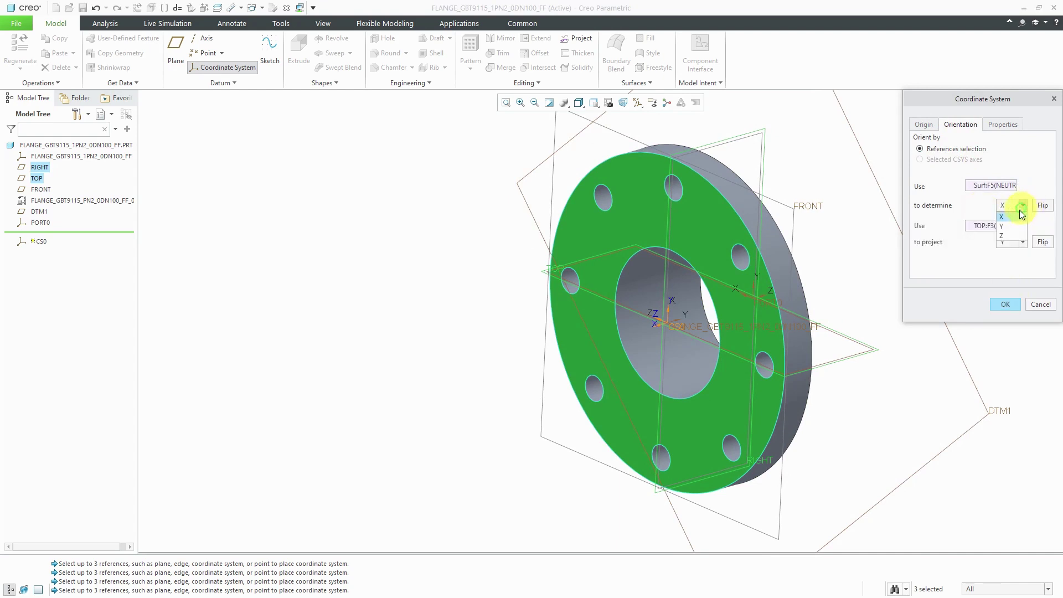
left_click(1011, 236)
scroll(797, 348, "up", 3)
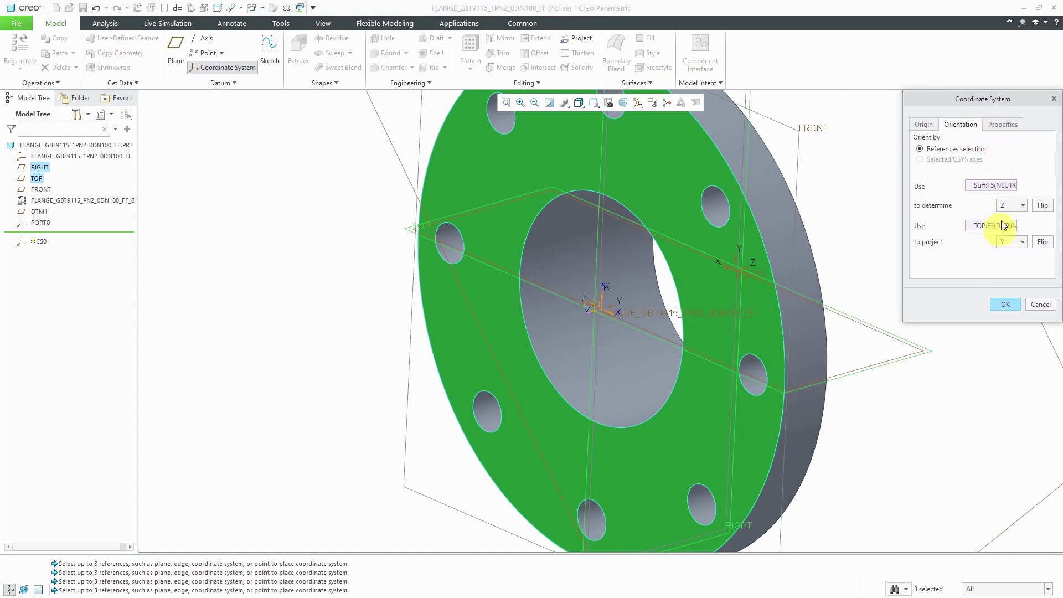
Name the flange-face coordinate system PORT1 and create it.
left_click(1006, 125)
double_click(987, 147)
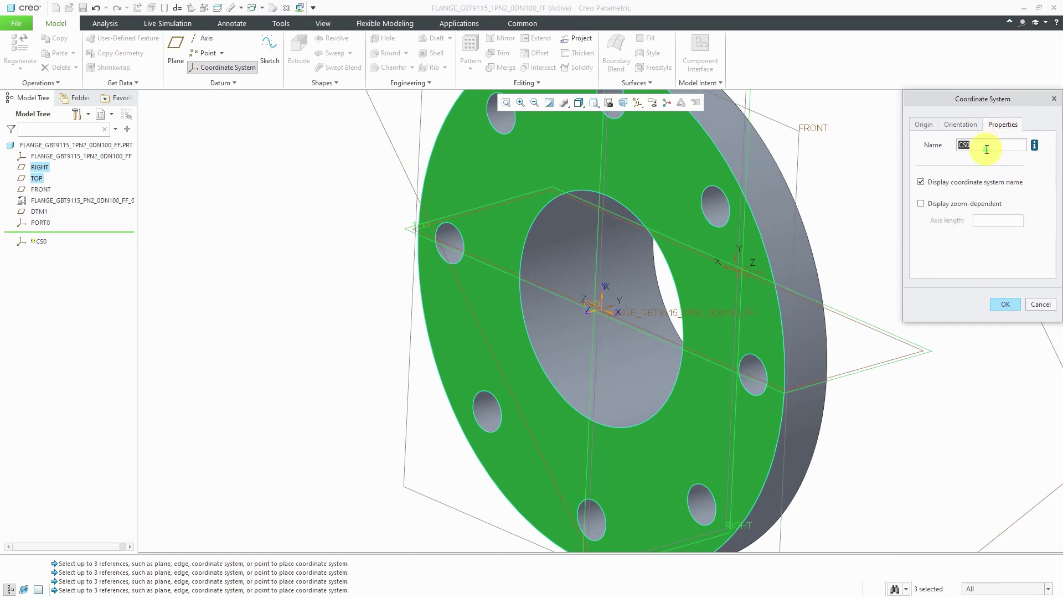
type("port")
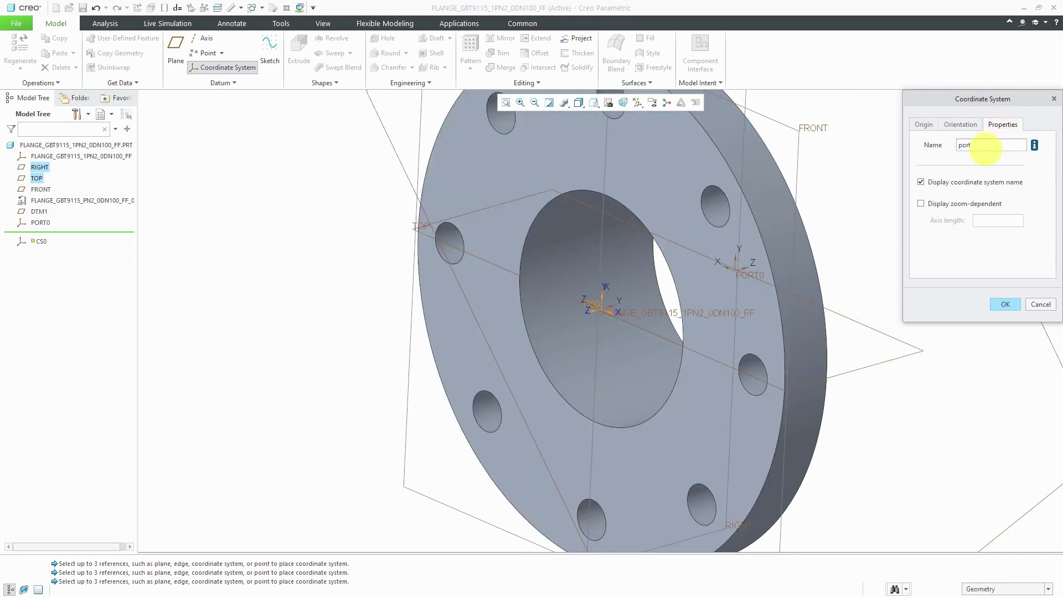
type("1")
key("Return")
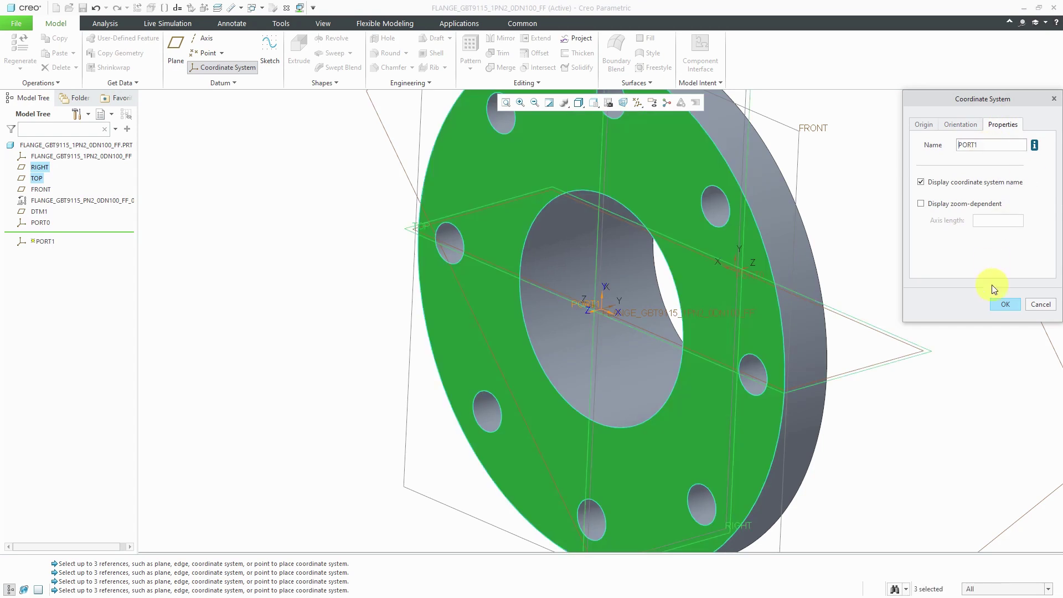
left_click(1004, 304)
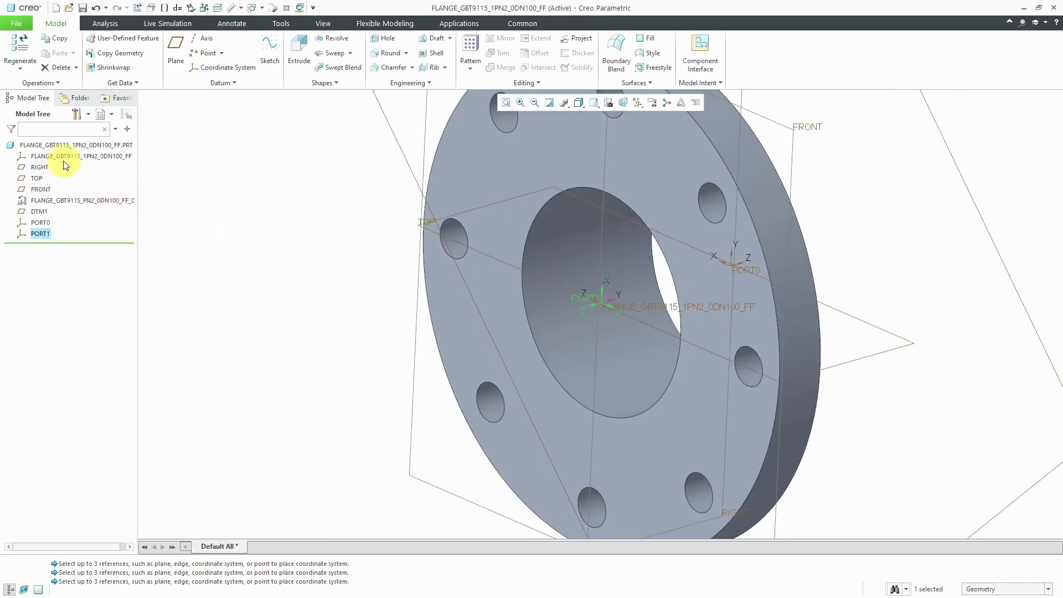
Hide the default coordinate system, the RIGHT, TOP and FRONT planes, and the neck-end datum plane.
left_click(44, 156)
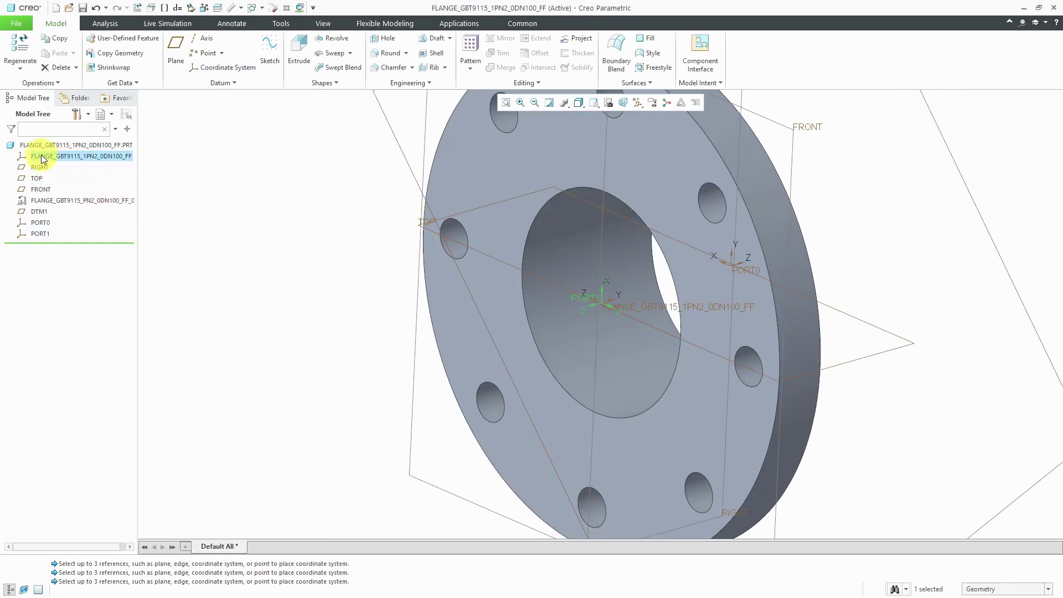
left_click(46, 189, "shift")
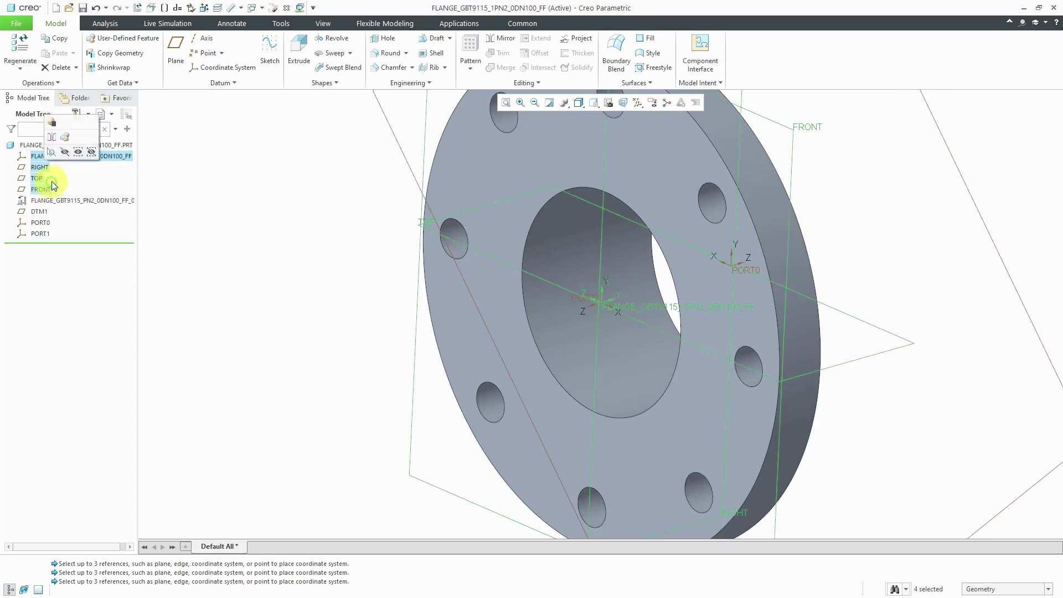
left_click(63, 155)
left_click(45, 212)
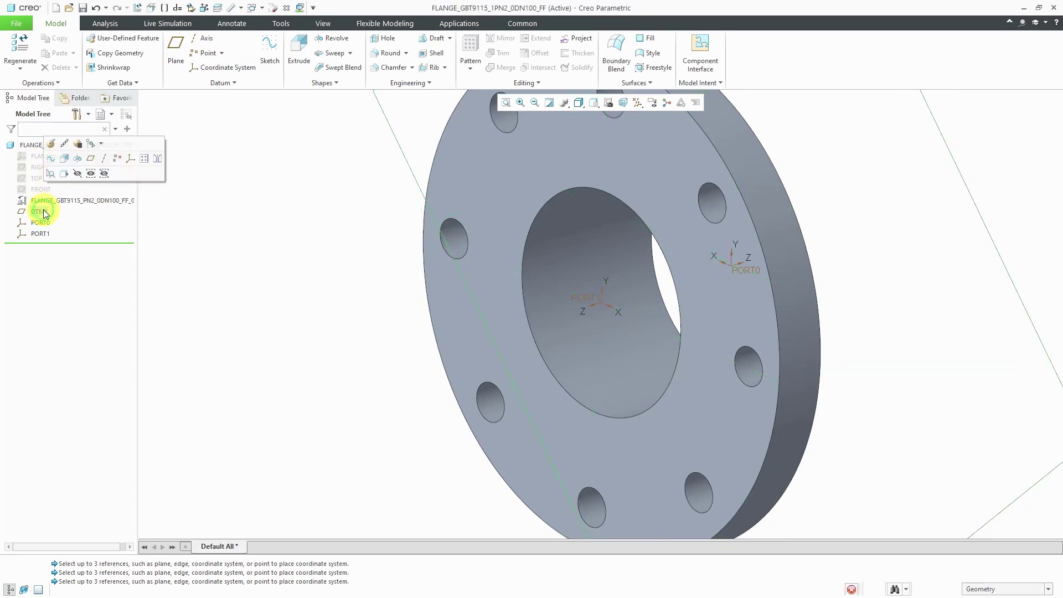
left_click(72, 173)
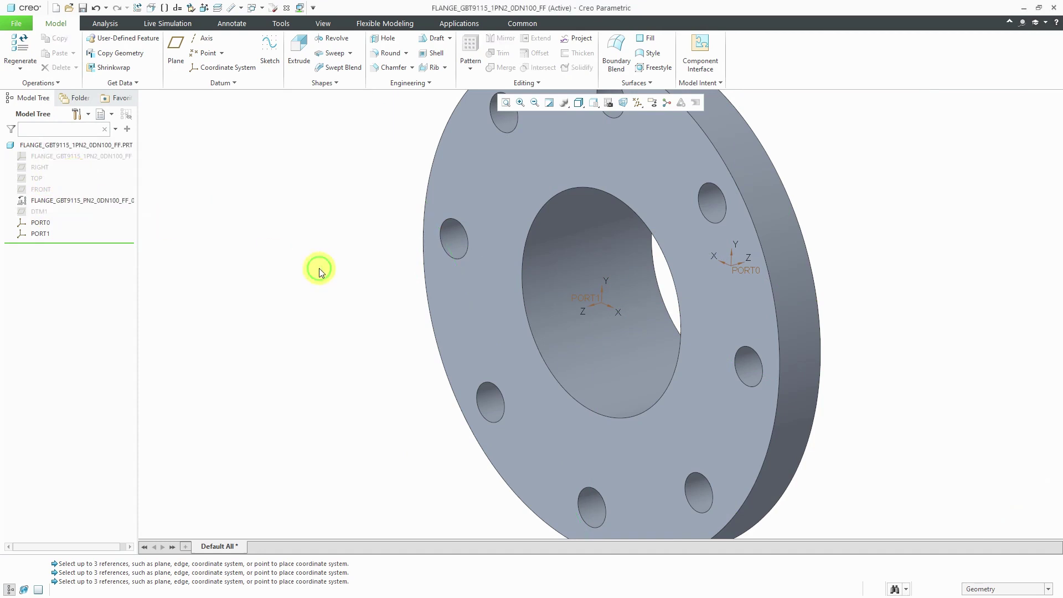
middle_click_drag(354, 300, 331, 313)
scroll(338, 332, "down", 3)
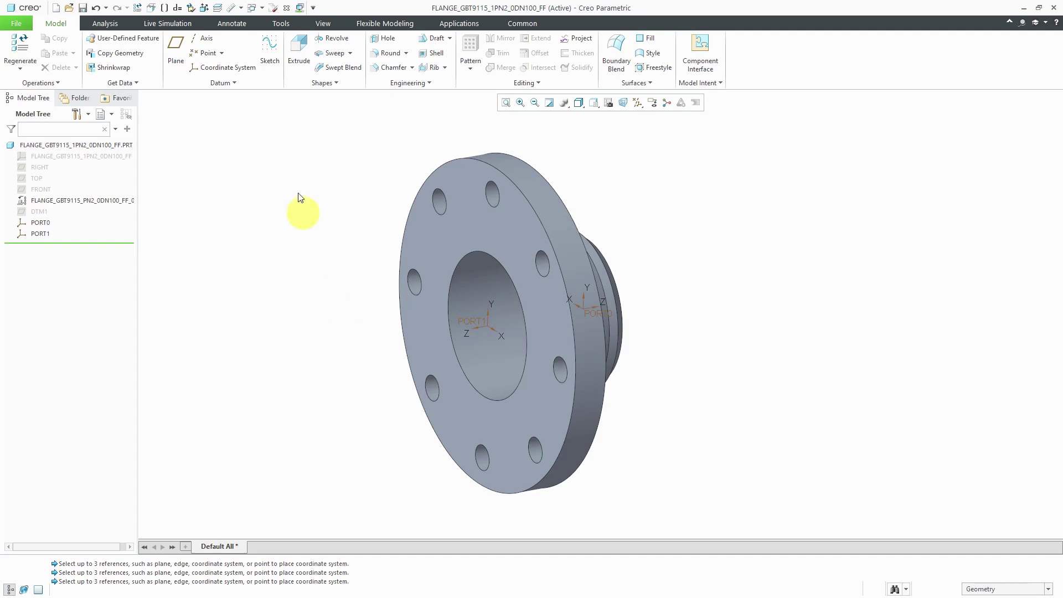
Add a part-level parameter named FITTING_CODE to the flange model.
left_click(710, 86)
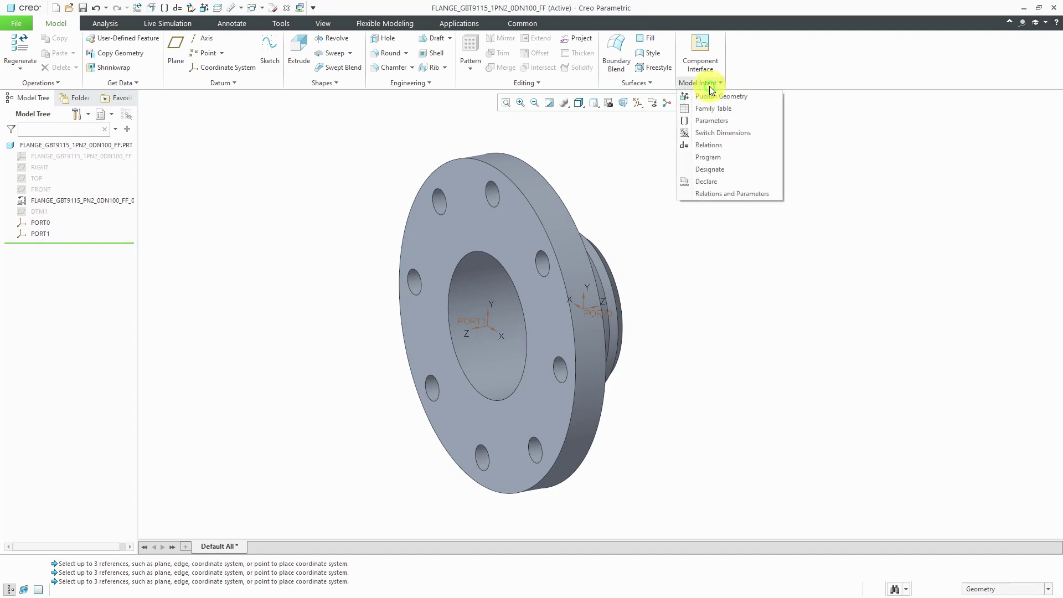
left_click(716, 121)
left_click_drag(772, 152, 455, 87)
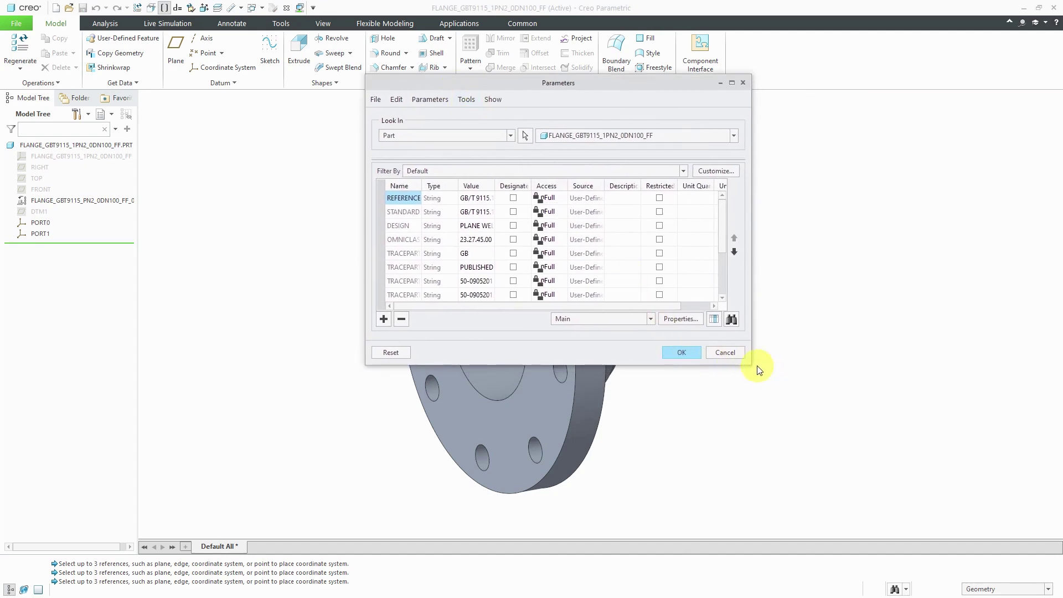
left_click_drag(751, 364, 823, 478)
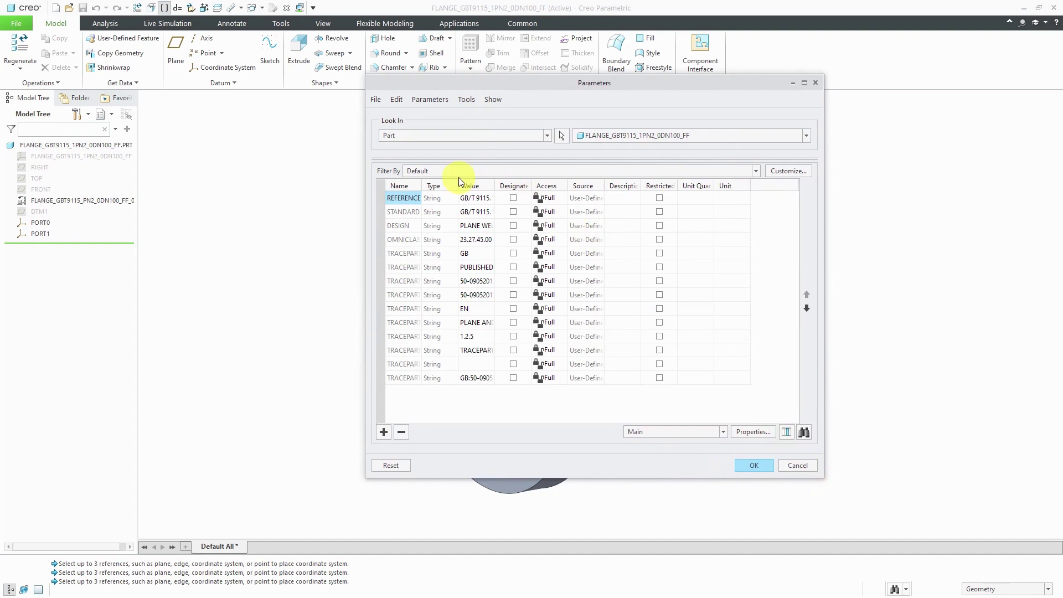
left_click_drag(421, 181, 493, 182)
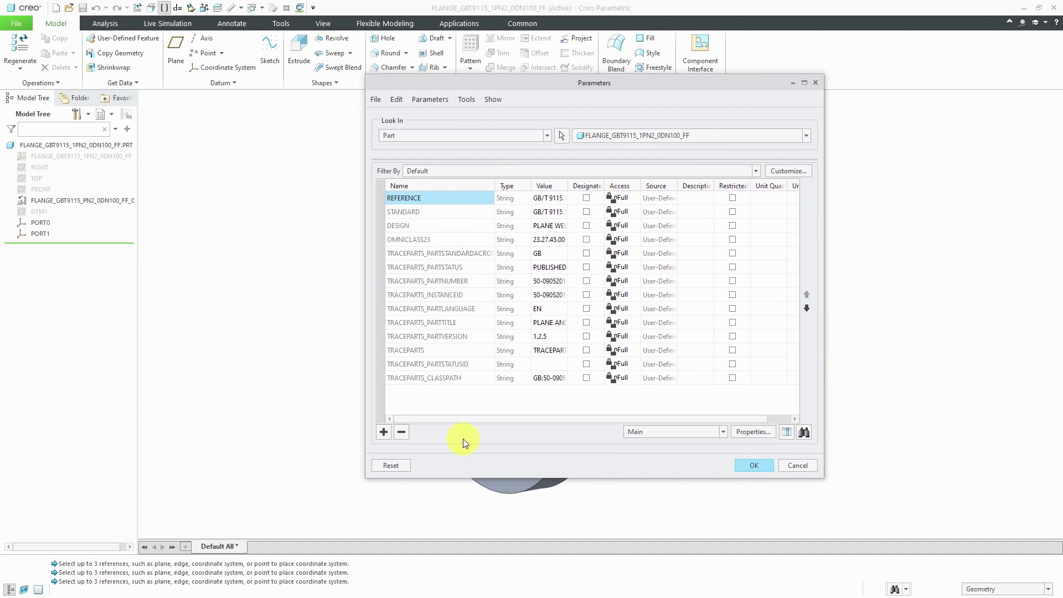
left_click(385, 432)
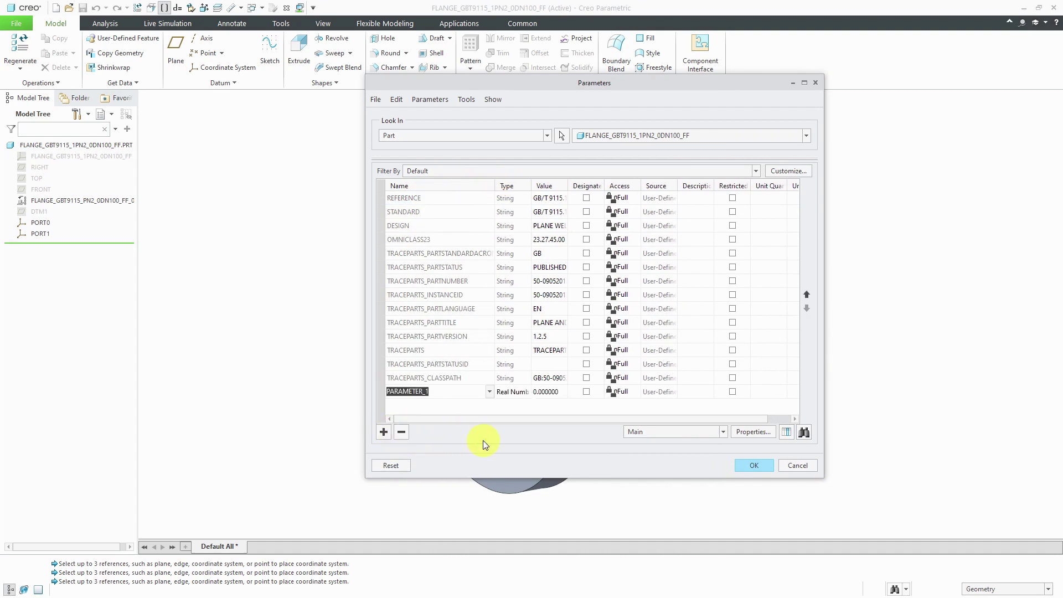
type("fitting_code")
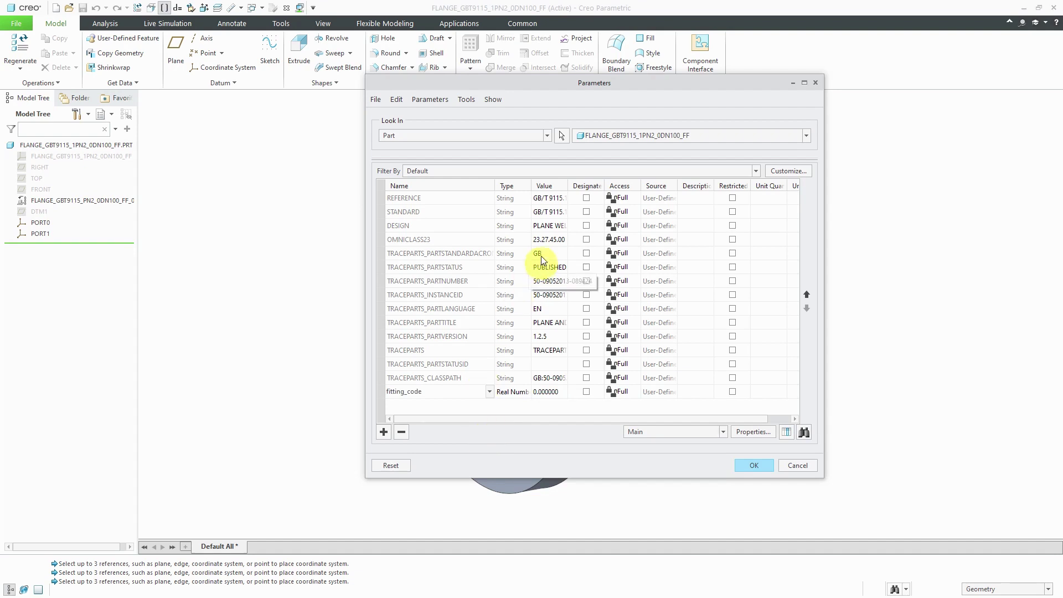
Make FITTING_CODE a String parameter and set its value to FLANGE.
left_click_drag(532, 185, 574, 186)
left_click(565, 394)
left_click(566, 392)
left_click(550, 424)
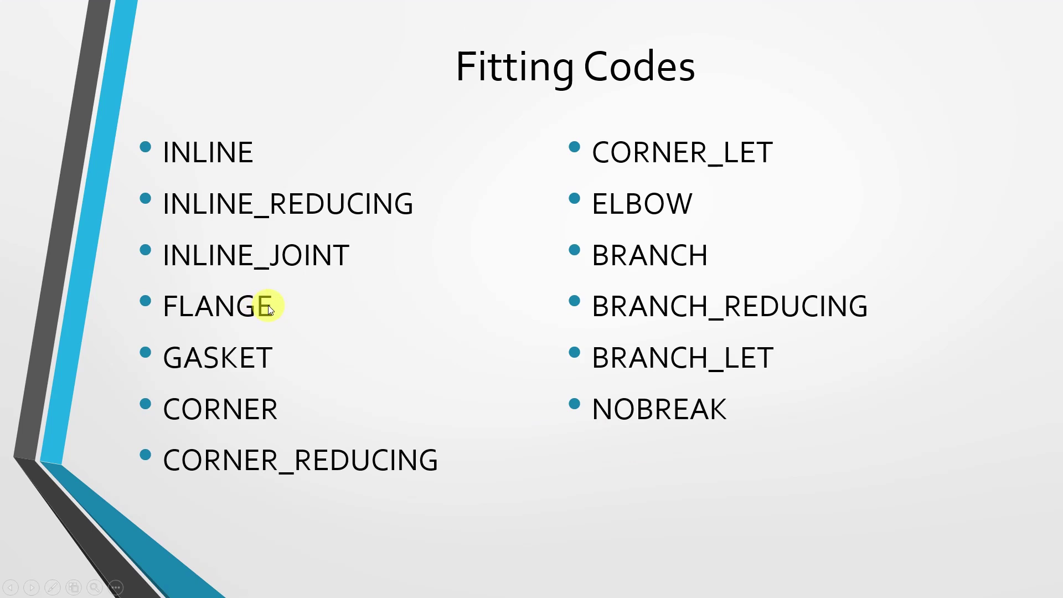
left_click(599, 391)
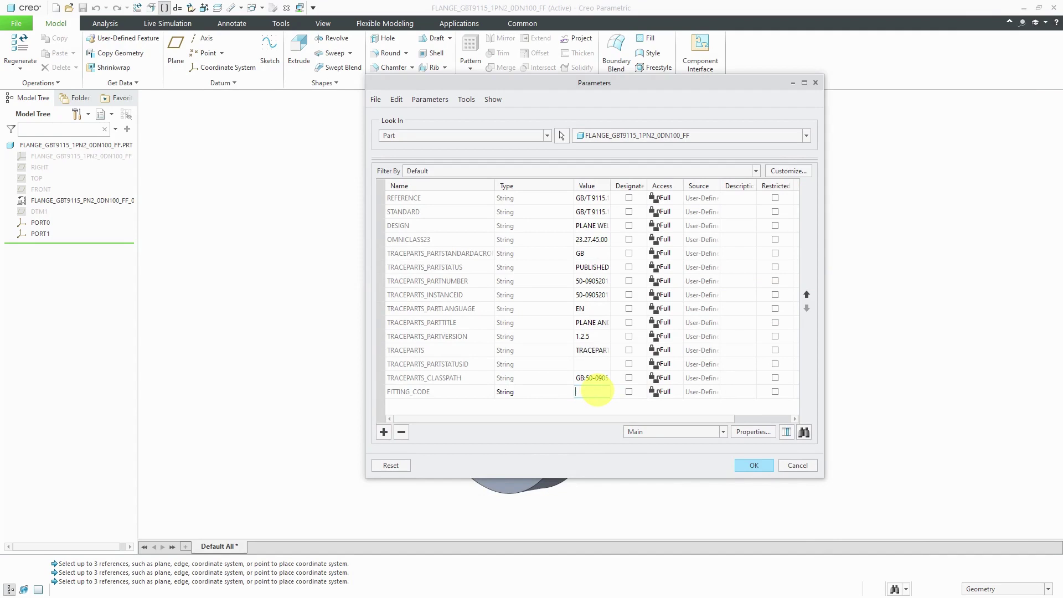
type("FLANGE")
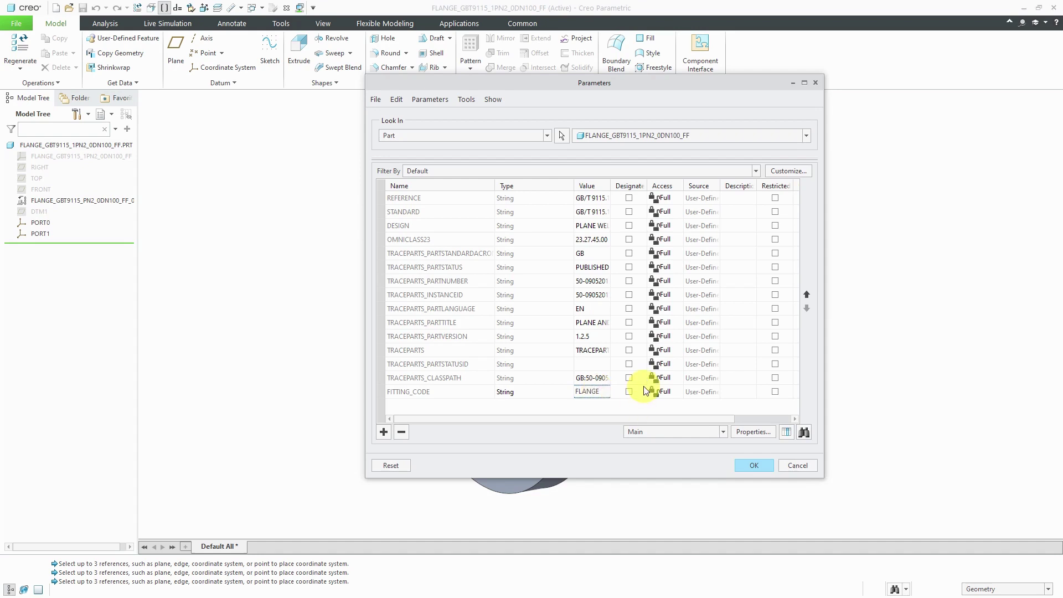
Add a feature-level String parameter SIZE with the value 100 to the PORT0 coordinate system.
left_click_drag(672, 84, 387, 83)
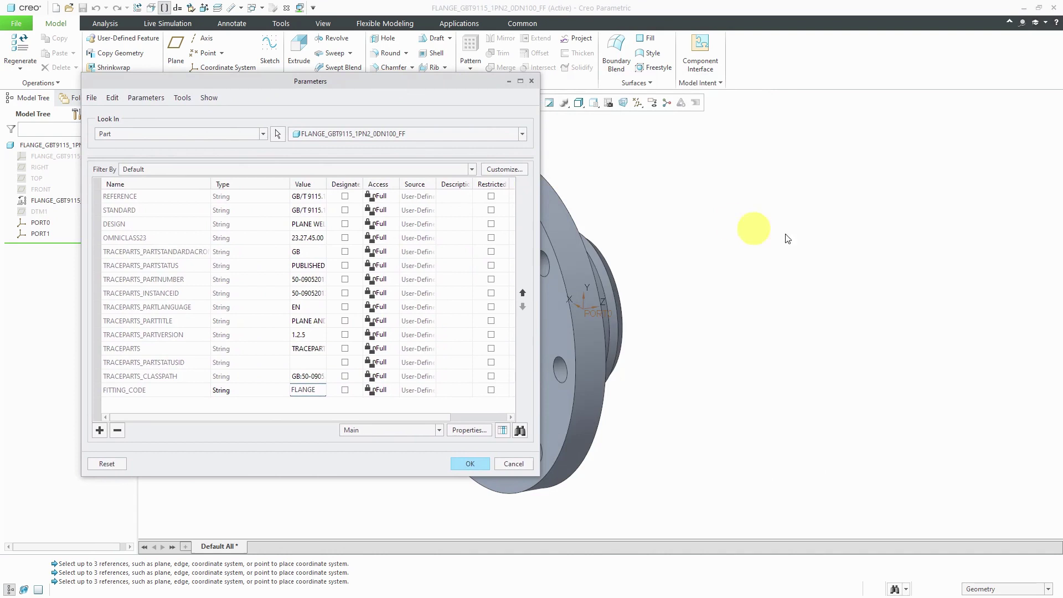
middle_click_drag(735, 232, 818, 237)
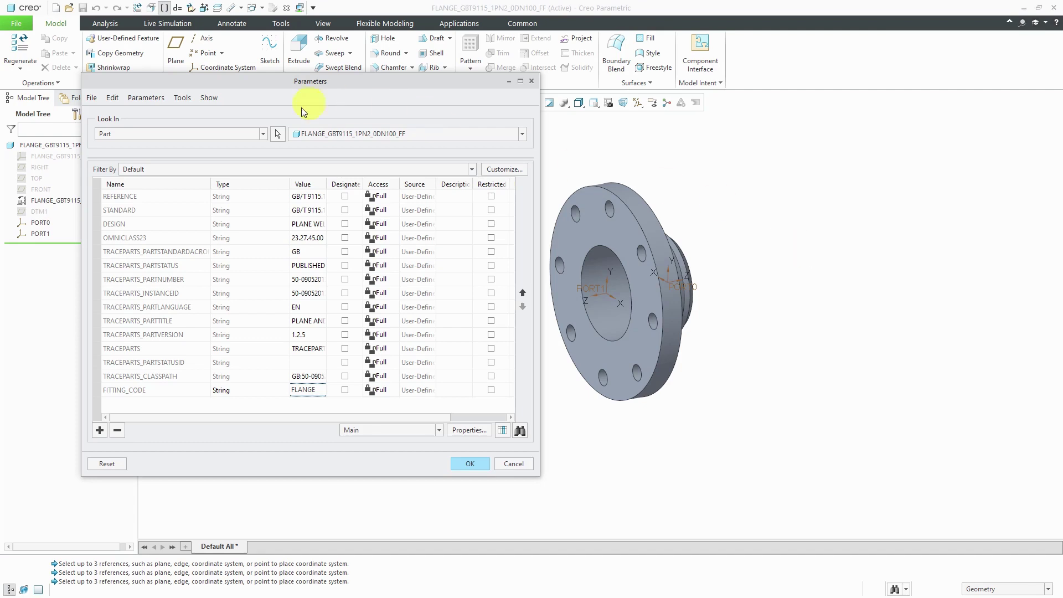
left_click(264, 134)
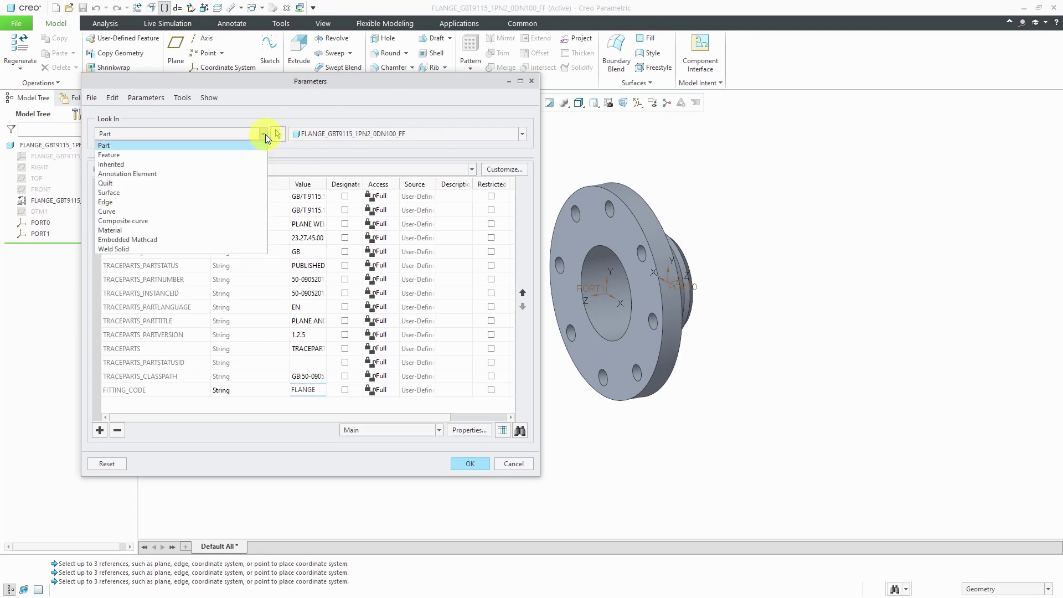
left_click(244, 155)
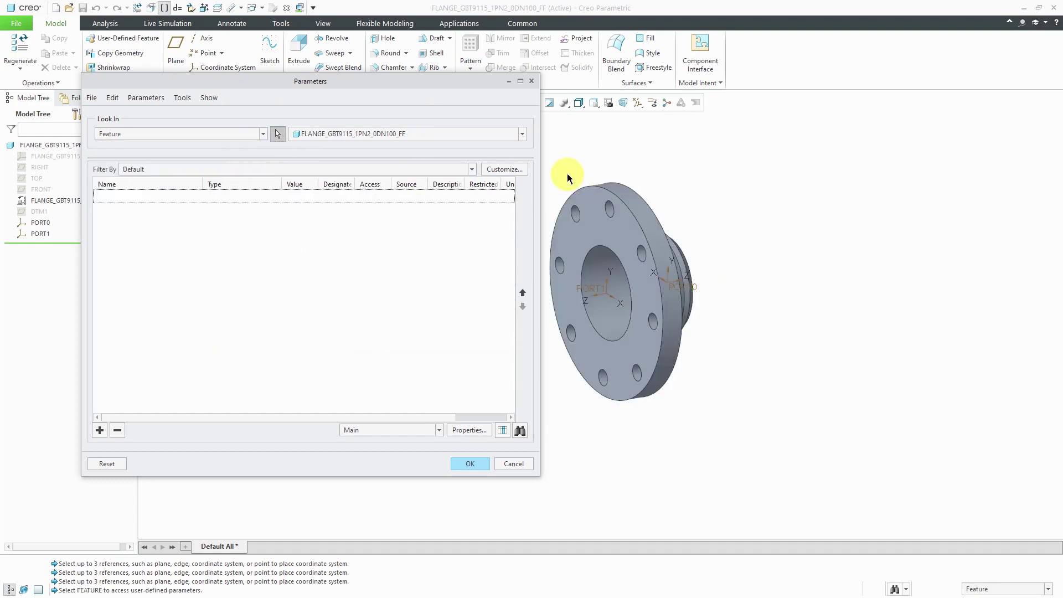
left_click(696, 285)
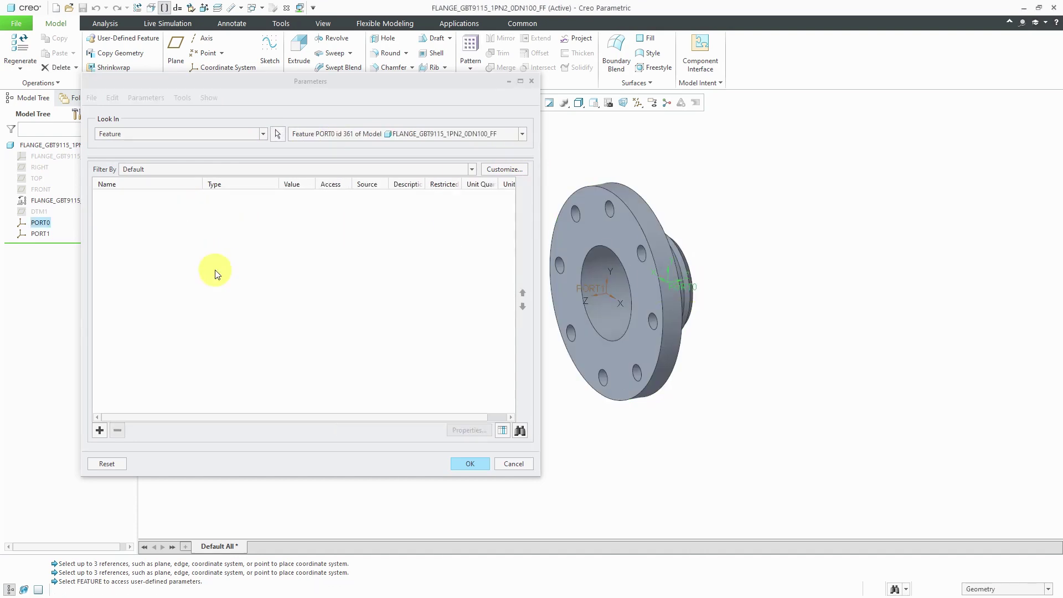
left_click(99, 431)
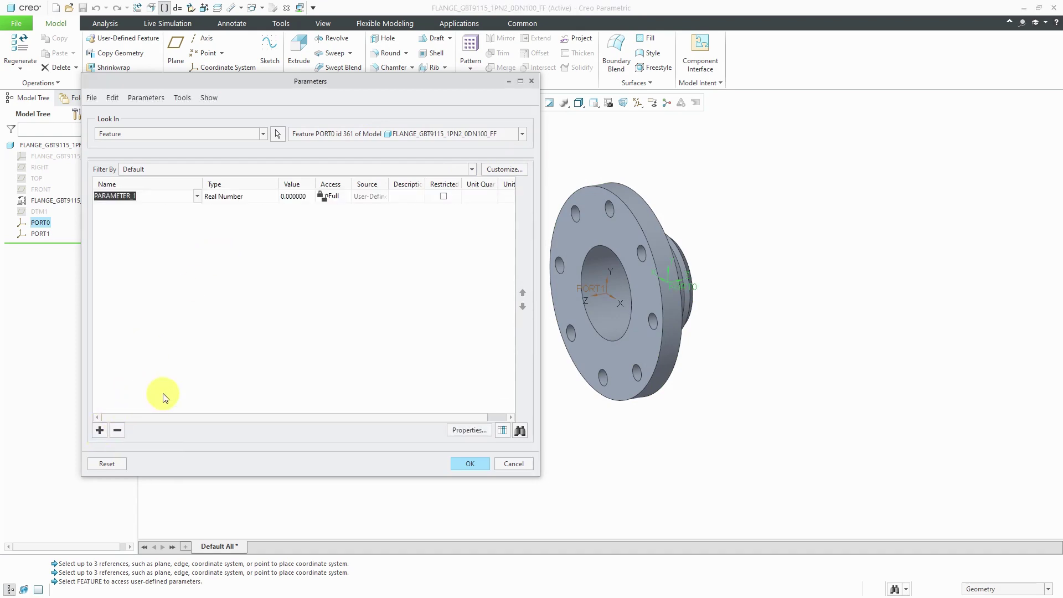
type("SIZE")
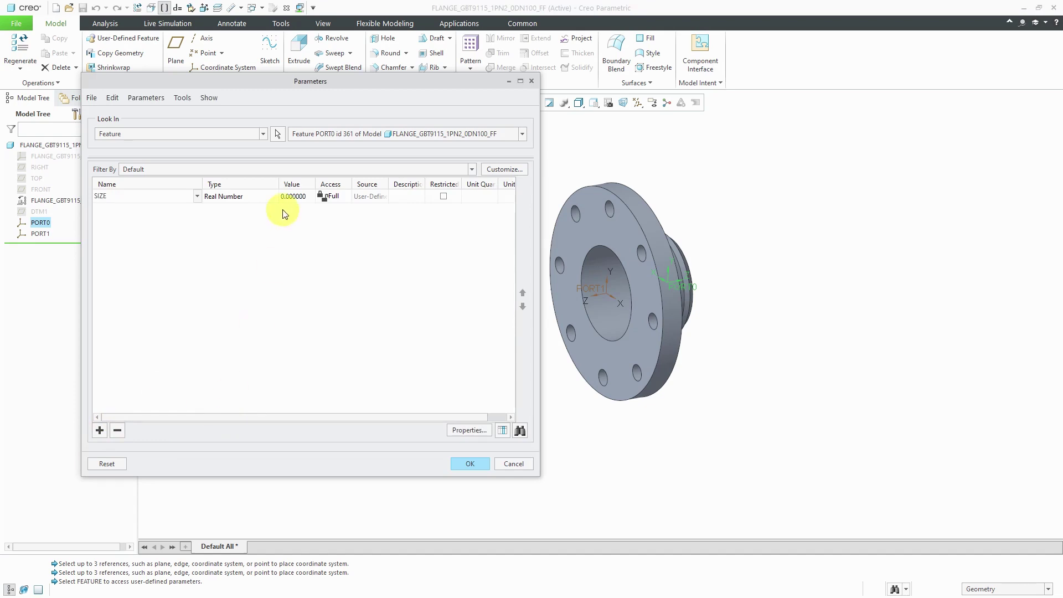
left_click(273, 197)
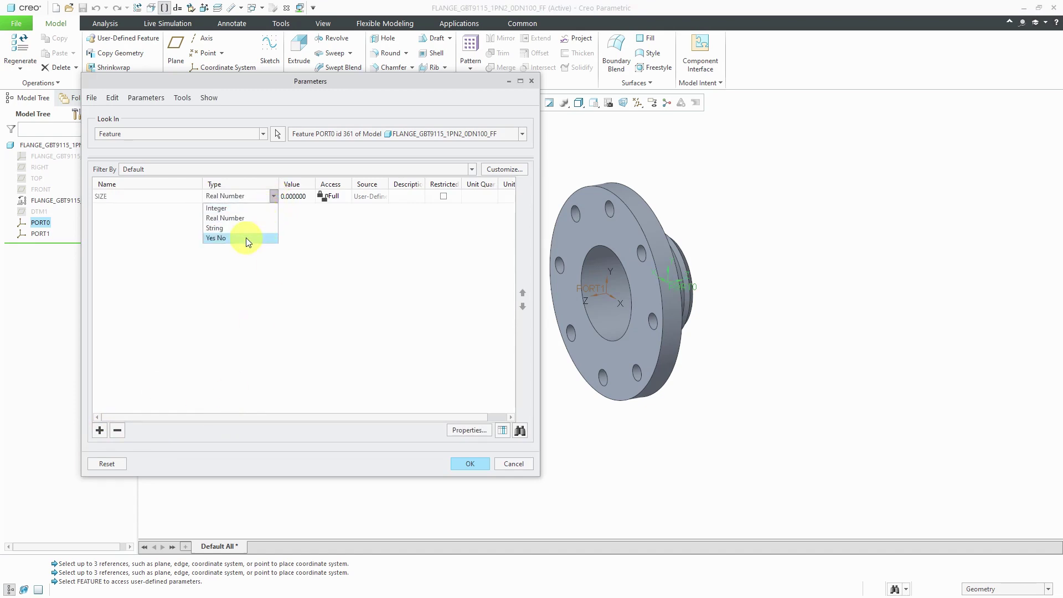
left_click(246, 229)
left_click(298, 197)
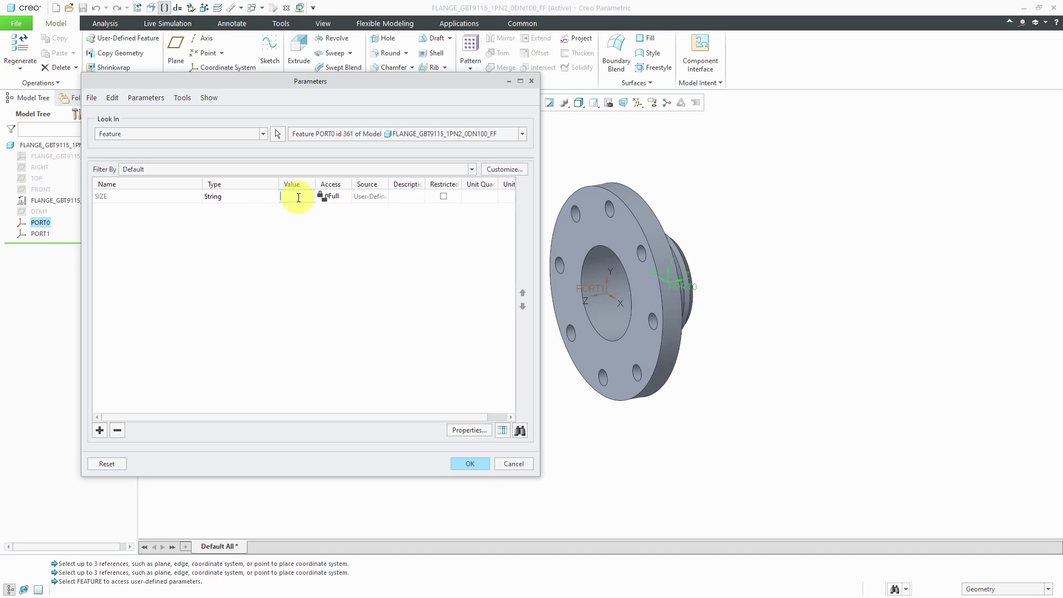
type("100")
Add a String parameter END_CODE with the value BW to the PORT0 coordinate system.
left_click(105, 431)
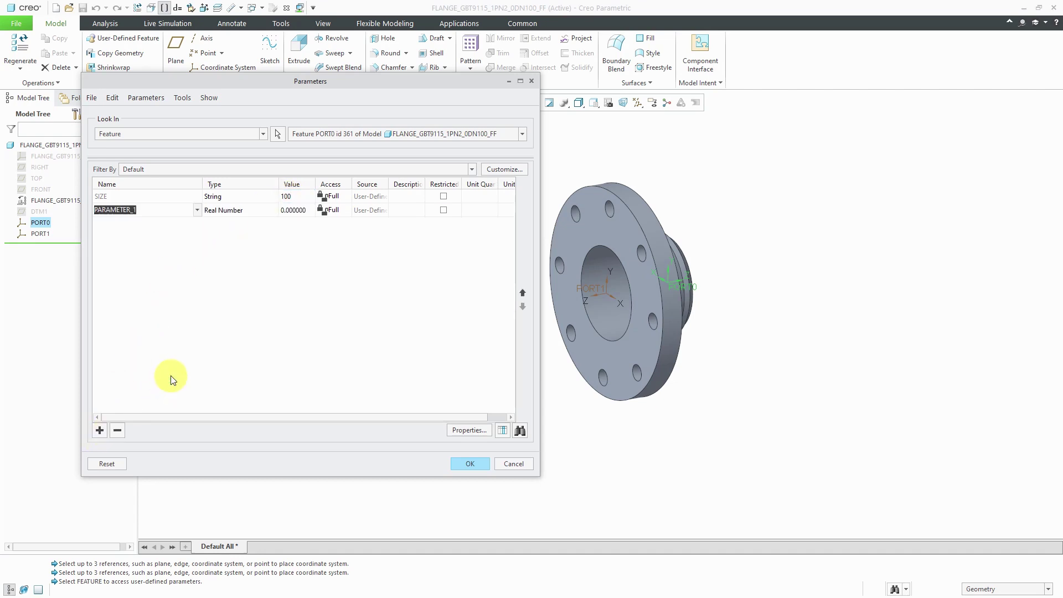
type("END_CODE")
left_click(275, 211)
left_click(257, 241)
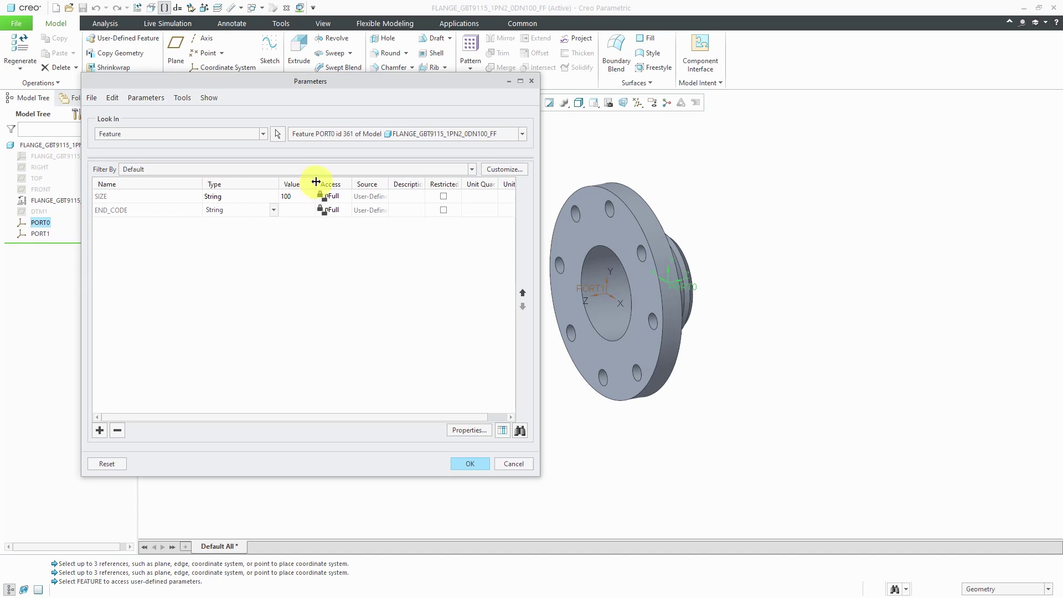
left_click_drag(315, 184, 357, 183)
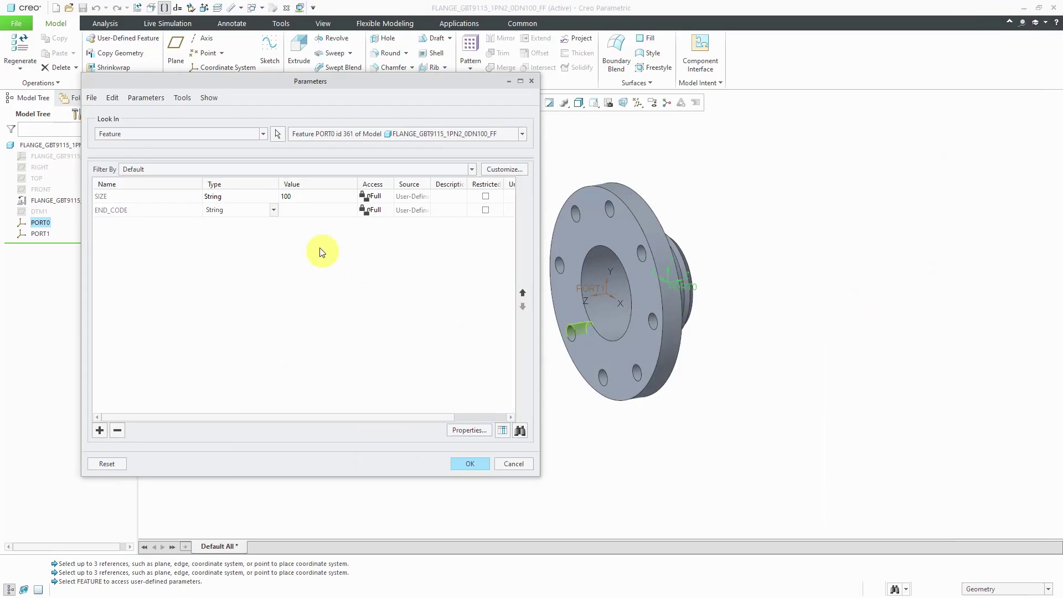
left_click(300, 209)
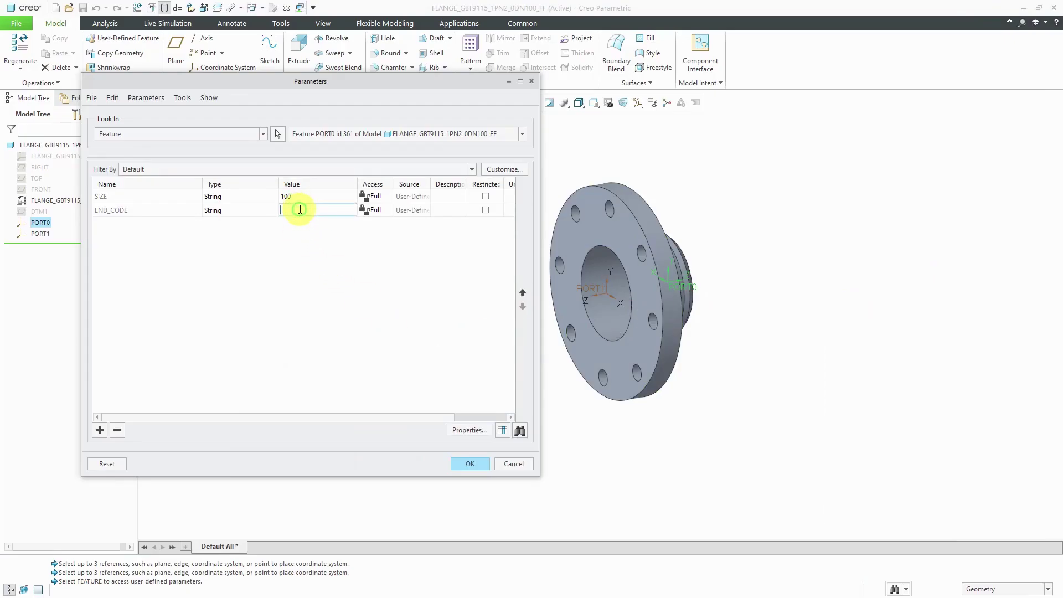
type("BW")
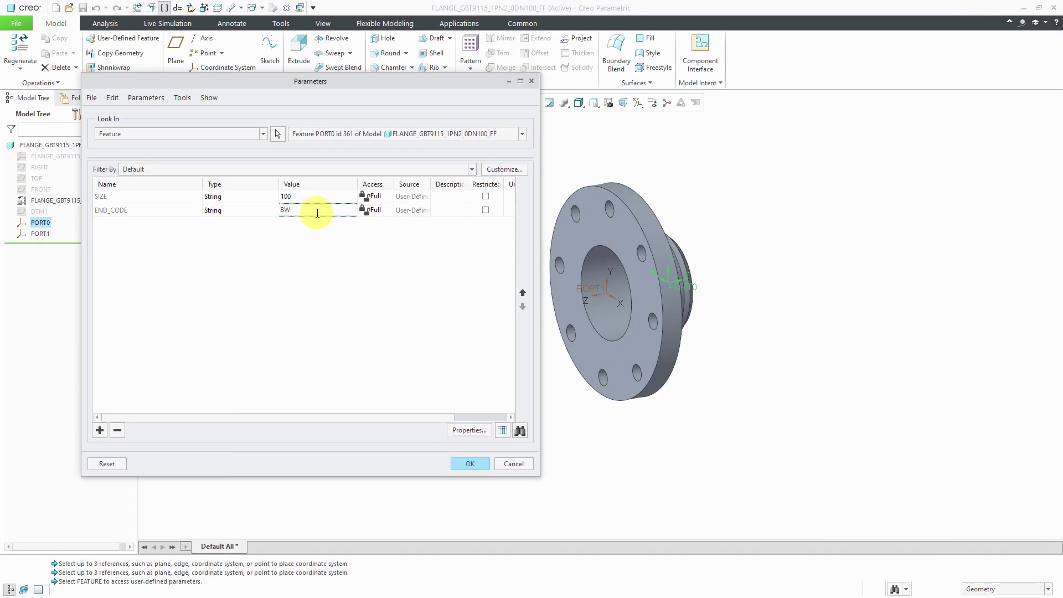
Add a feature-level String parameter SIZE with the value 100 to the PORT1 coordinate system.
left_click(278, 134)
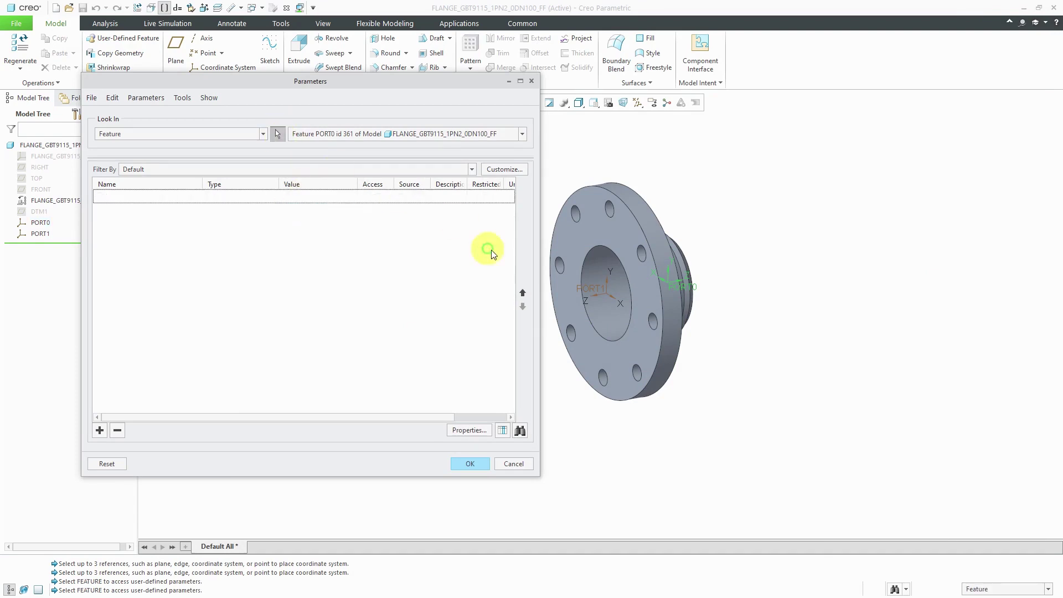
left_click(596, 288)
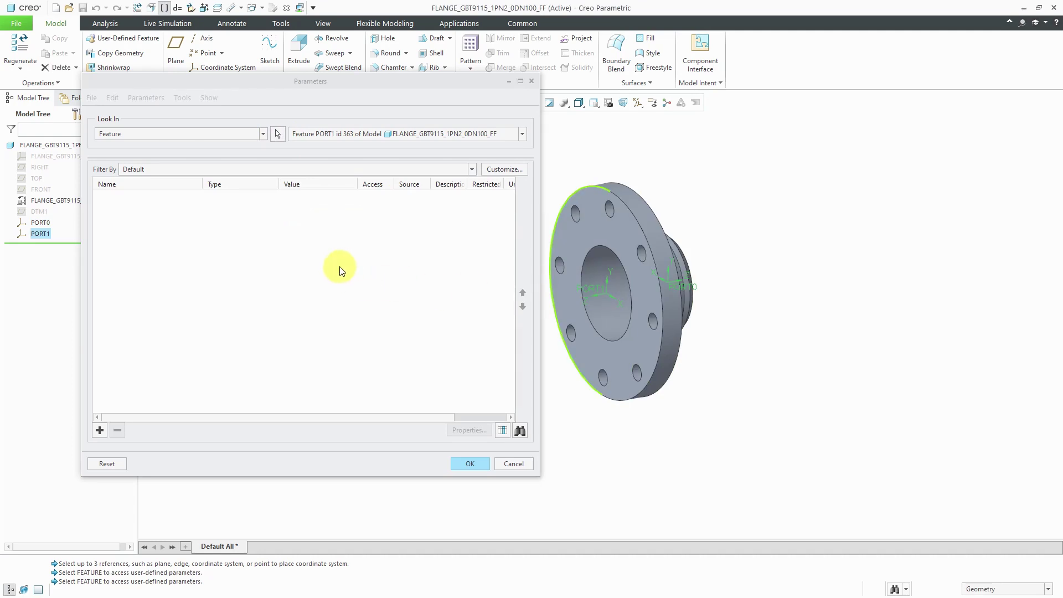
left_click(100, 431)
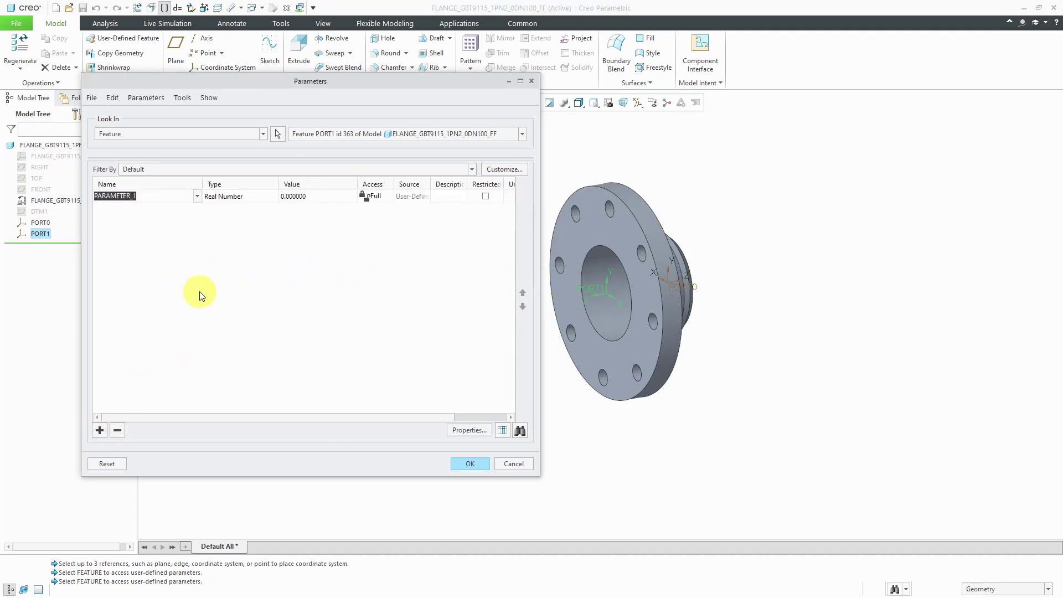
type("SIZE")
left_click(269, 197)
left_click(274, 196)
left_click(266, 227)
left_click(294, 196)
type("100")
Add a String parameter END_TYPE with the value FLFF to the PORT1 coordinate system.
left_click(100, 431)
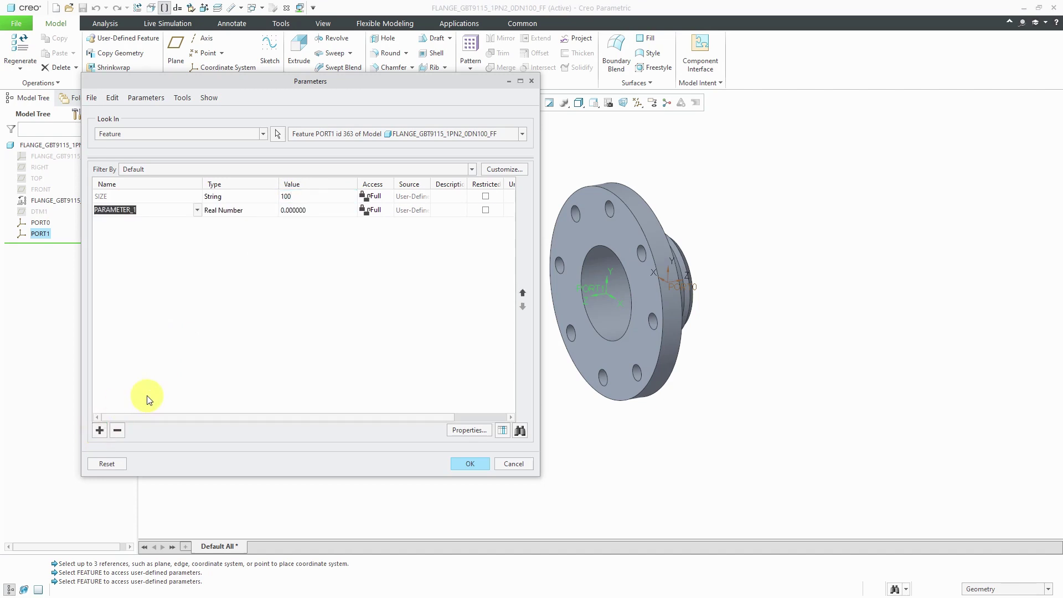
type("END_TYPE")
left_click(265, 211)
left_click(267, 211)
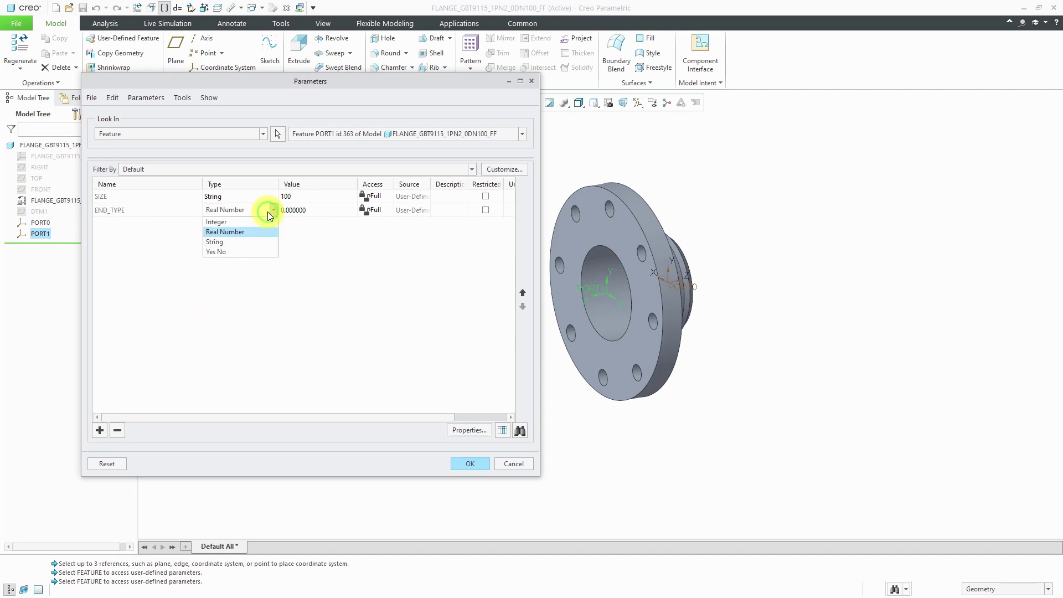
left_click(251, 242)
left_click(300, 208)
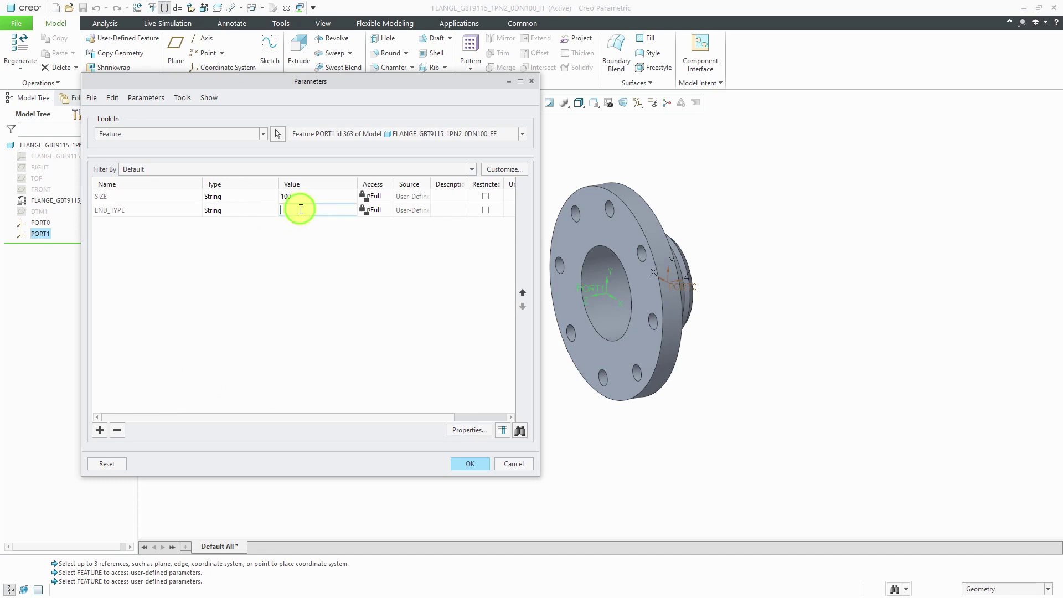
type("FLFF")
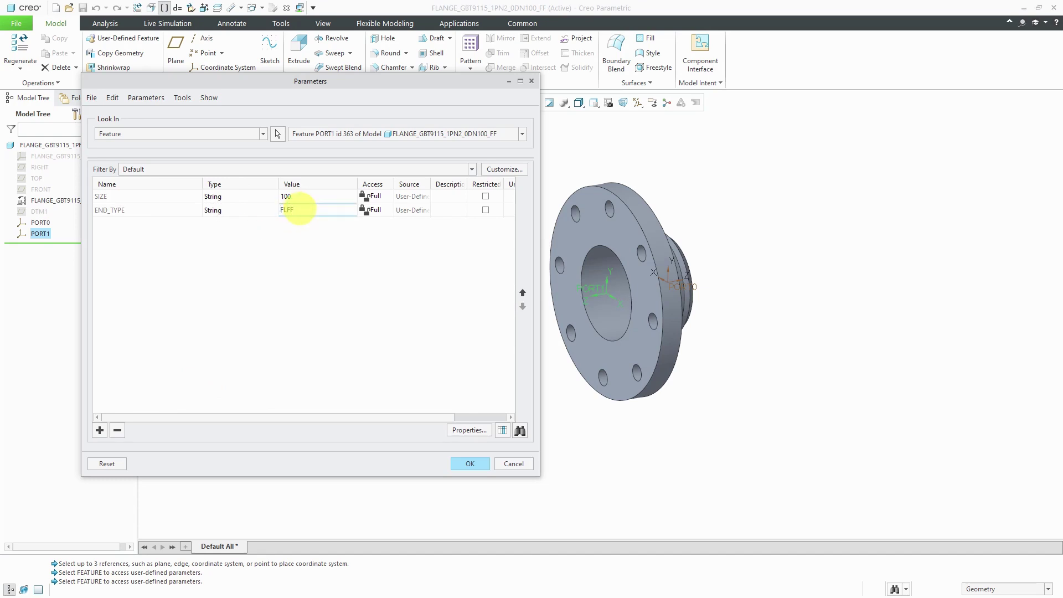
Delete the END_CODE parameter from the PORT0 coordinate system.
left_click(277, 134)
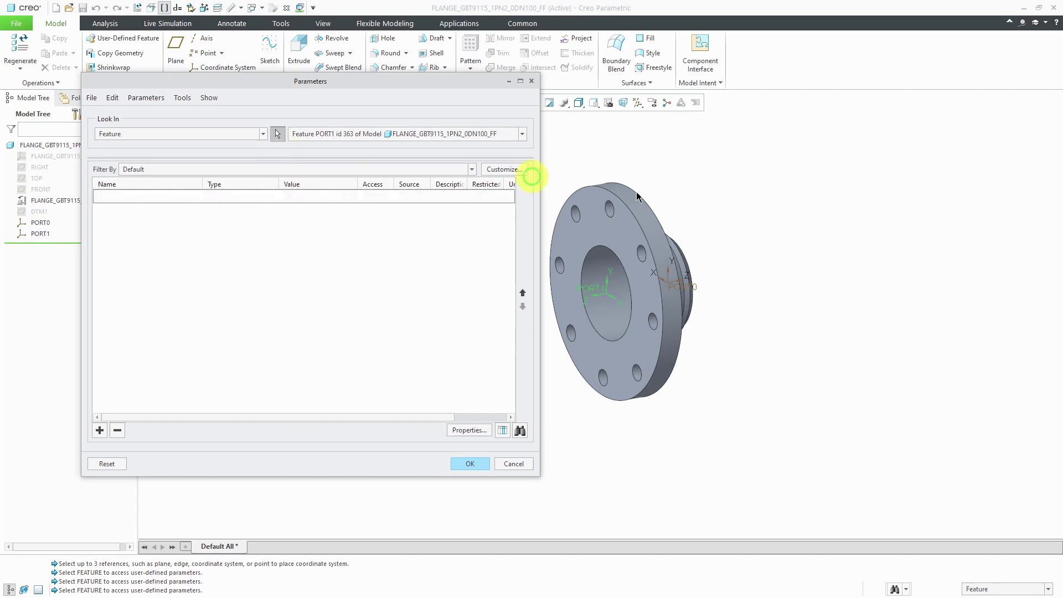
left_click(682, 289)
left_click(143, 215)
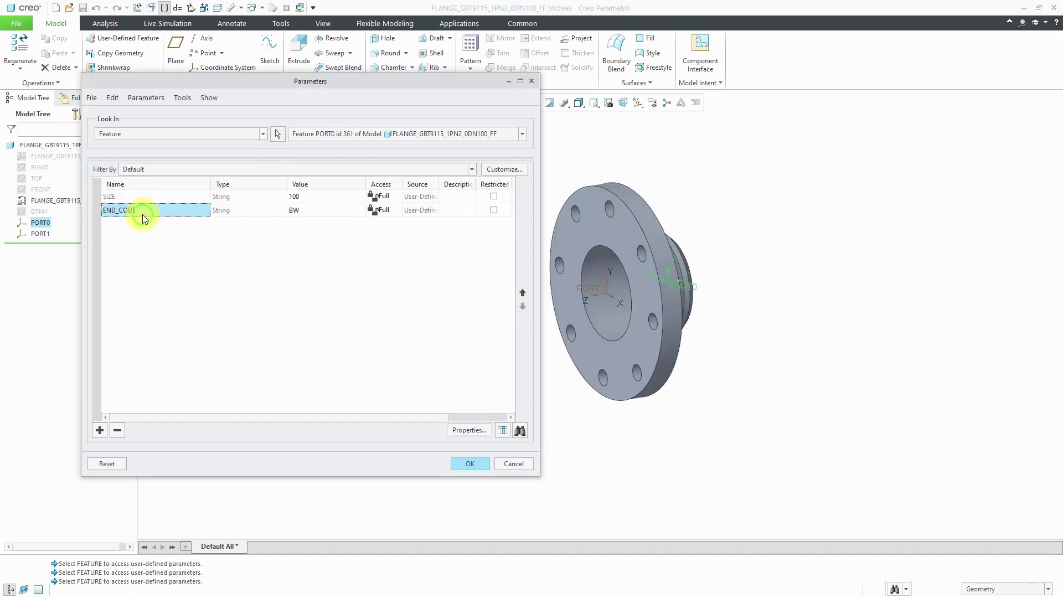
left_click(116, 431)
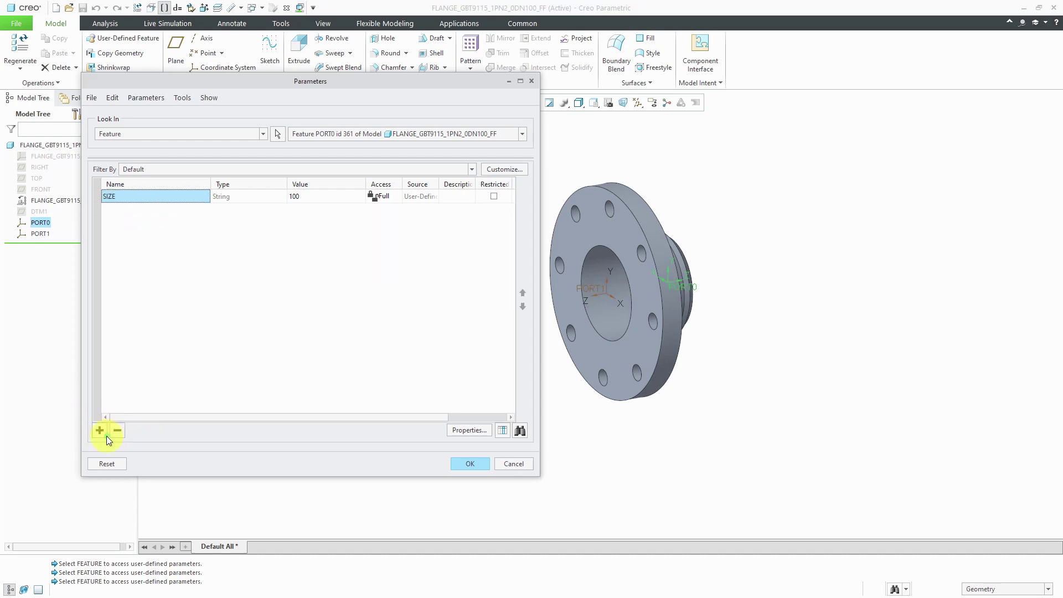
Add a String parameter END_TYPE with the value BW to the PORT0 coordinate system.
left_click(100, 431)
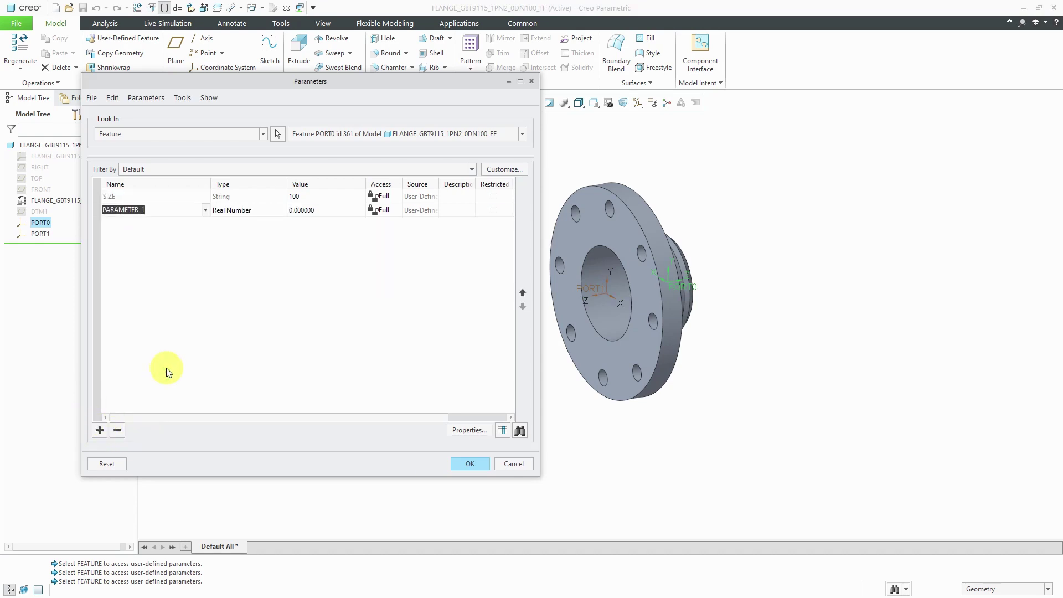
type("ND_TYPE")
left_click(277, 210)
left_click(282, 209)
left_click(266, 242)
left_click(308, 209)
left_click(311, 209)
type("BW")
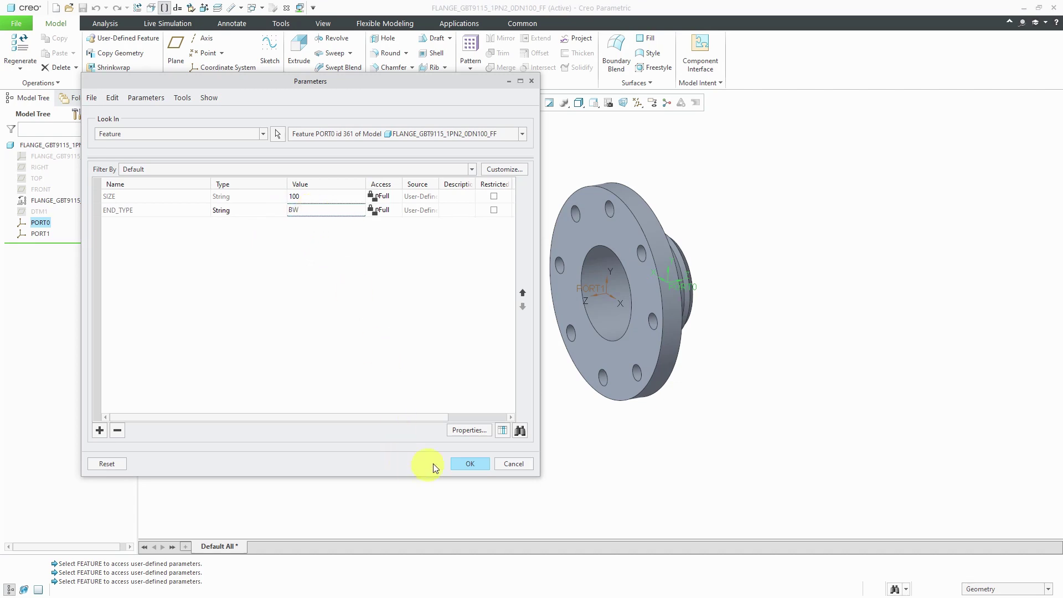
Accept the parameter changes and create a datum point on the PORT1 coordinate system of the flange.
left_click(464, 465)
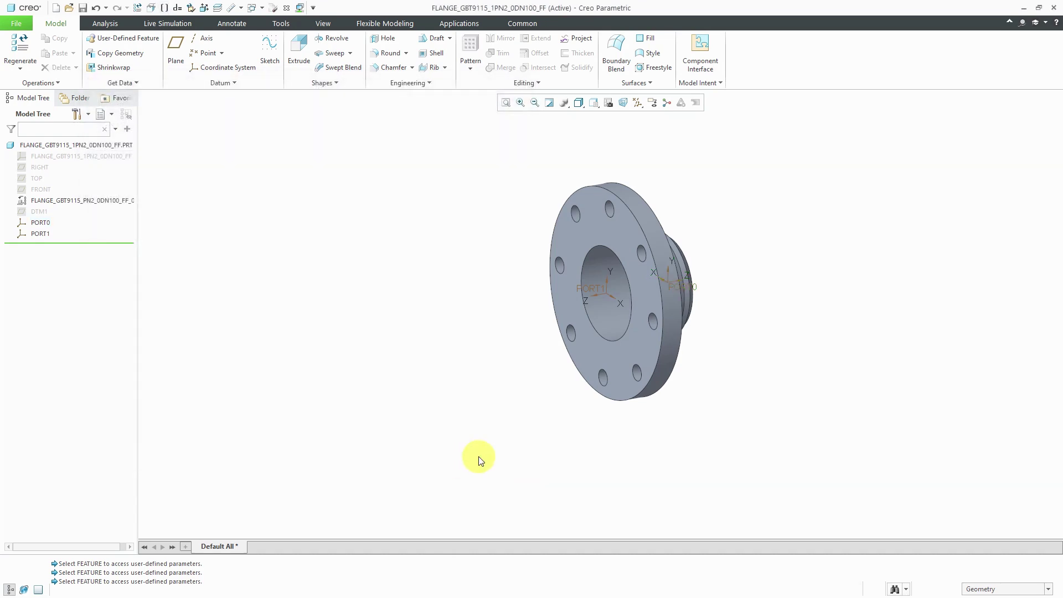
mouse_move(491, 456)
middle_mouse_down()
mouse_move(471, 441)
mouse_move(448, 446)
mouse_move(477, 460)
middle_mouse_up()
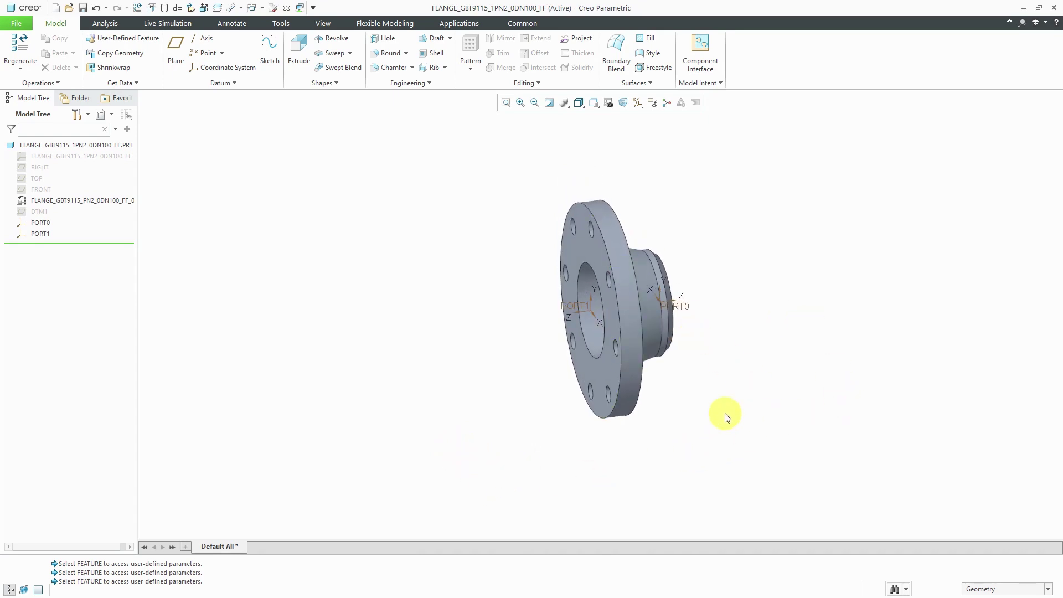
middle_click_drag(657, 367, 680, 380)
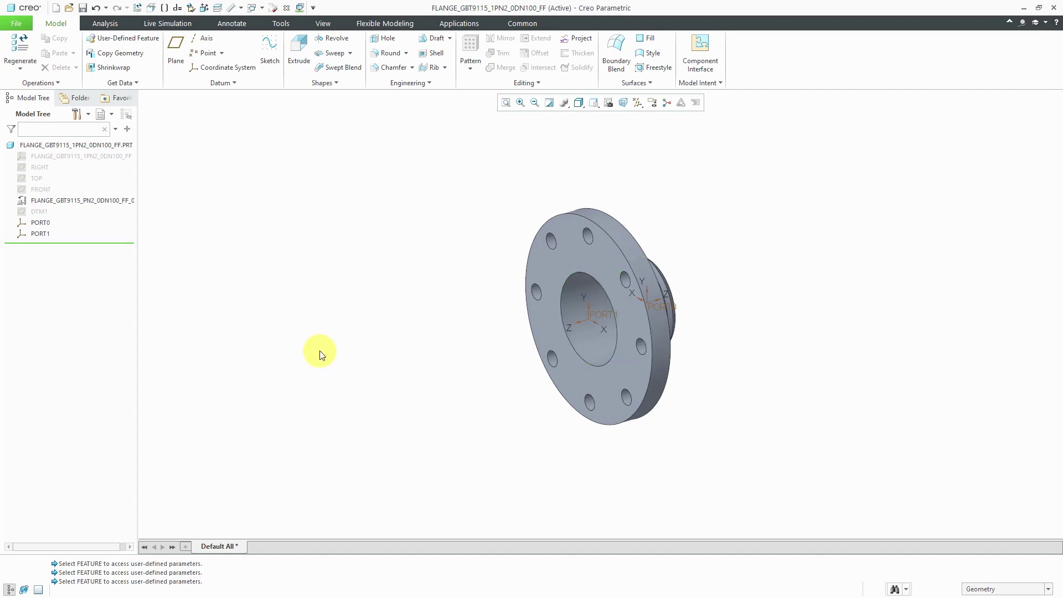
left_click(205, 52)
left_click(604, 323)
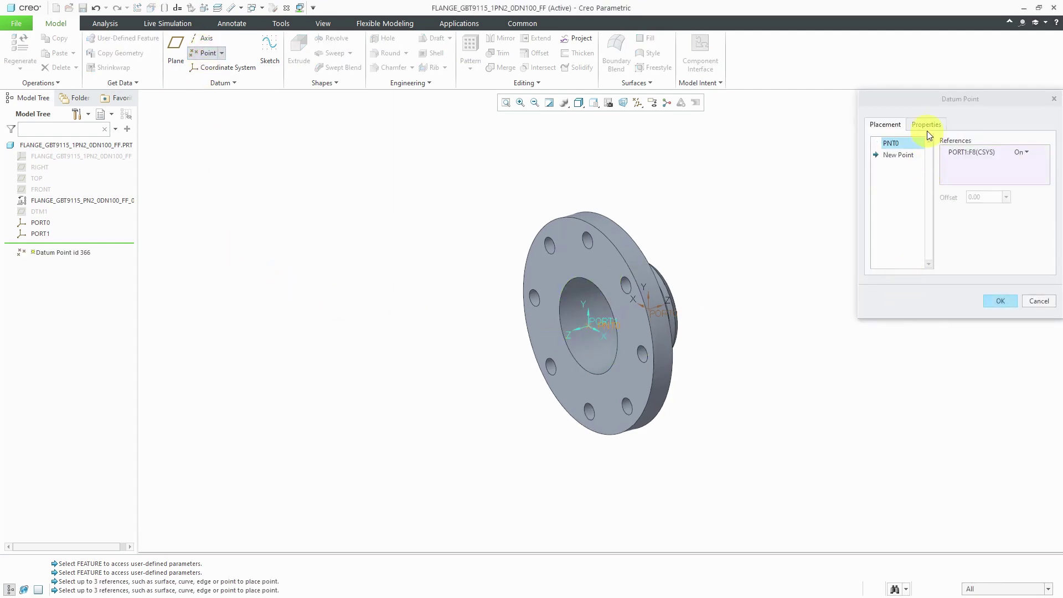
left_click(1000, 301)
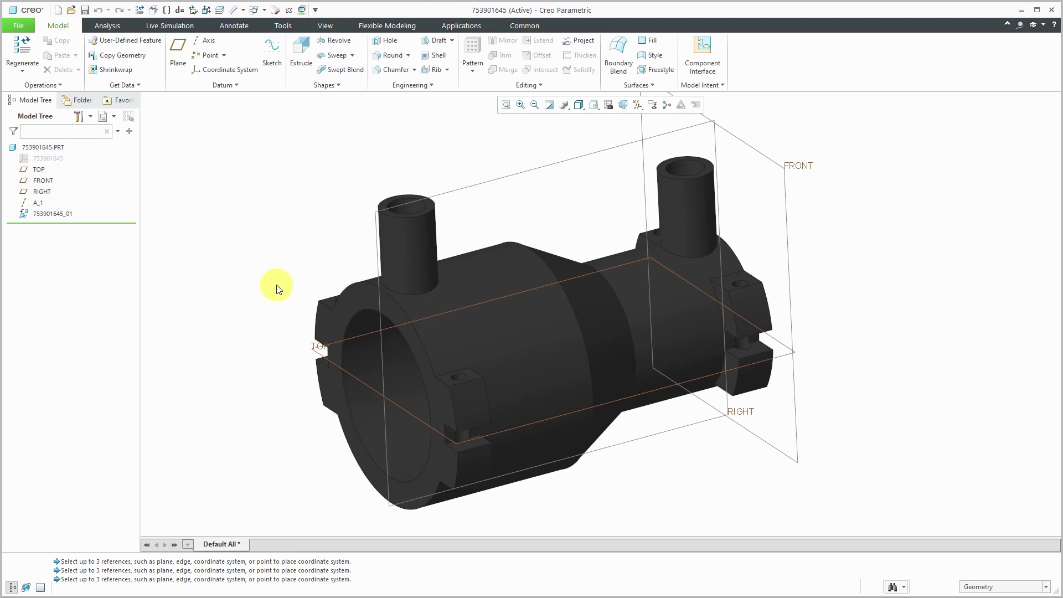
Place a coordinate system on the reducer's large end face with the TOP and RIGHT planes, using the face to determine the Z axis.
left_click(227, 70)
left_click(334, 314)
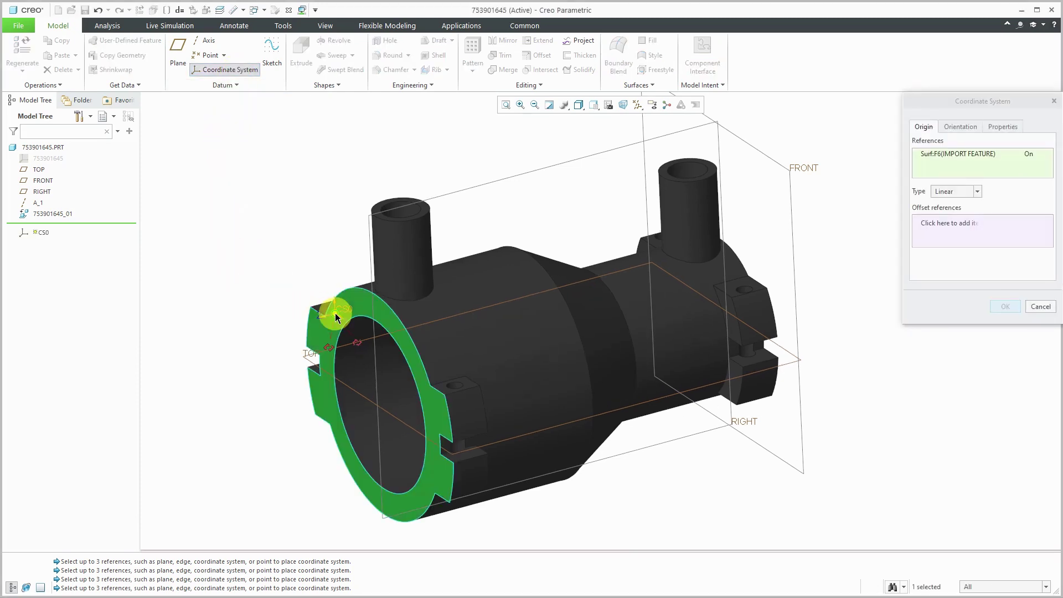
left_click(343, 380, "ctrl")
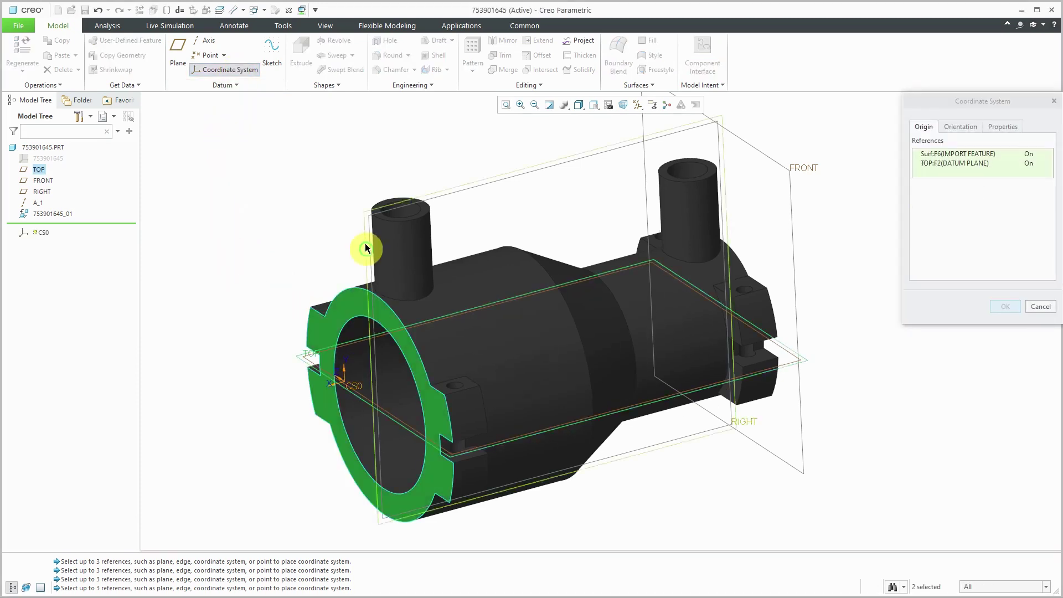
left_click(374, 247, "ctrl")
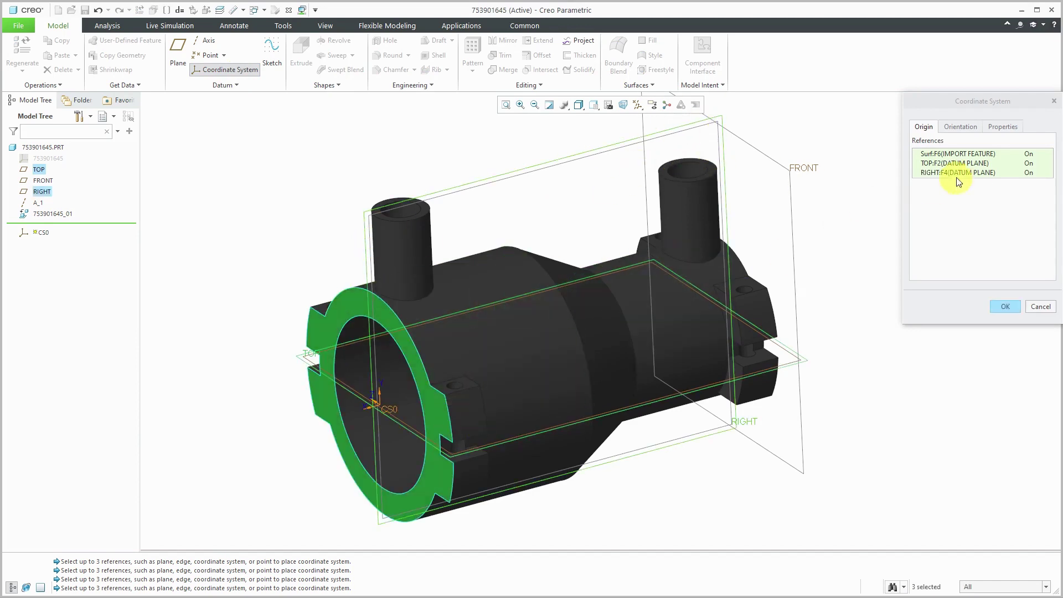
left_click(975, 127)
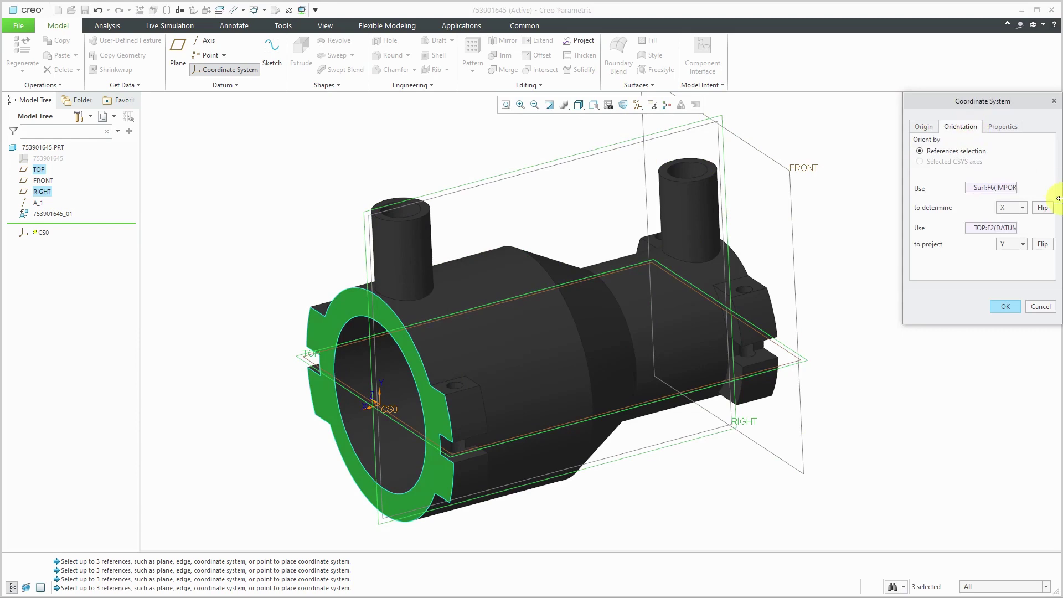
left_click(1022, 207)
left_click(1014, 237)
Name the large-end coordinate system PORT0 and finish it.
left_click(1003, 128)
double_click(990, 148)
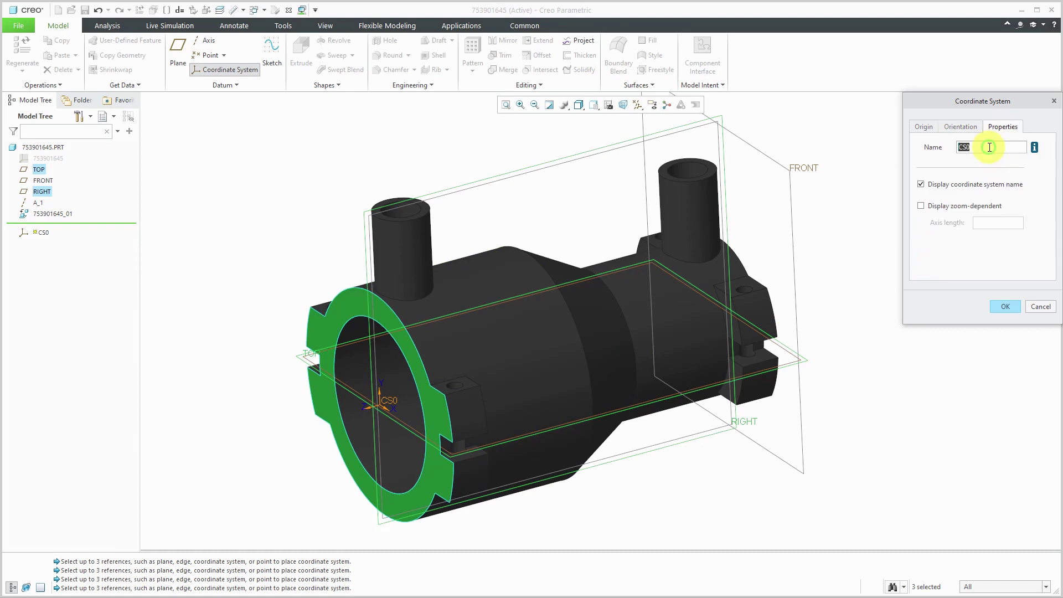
type("PORT")
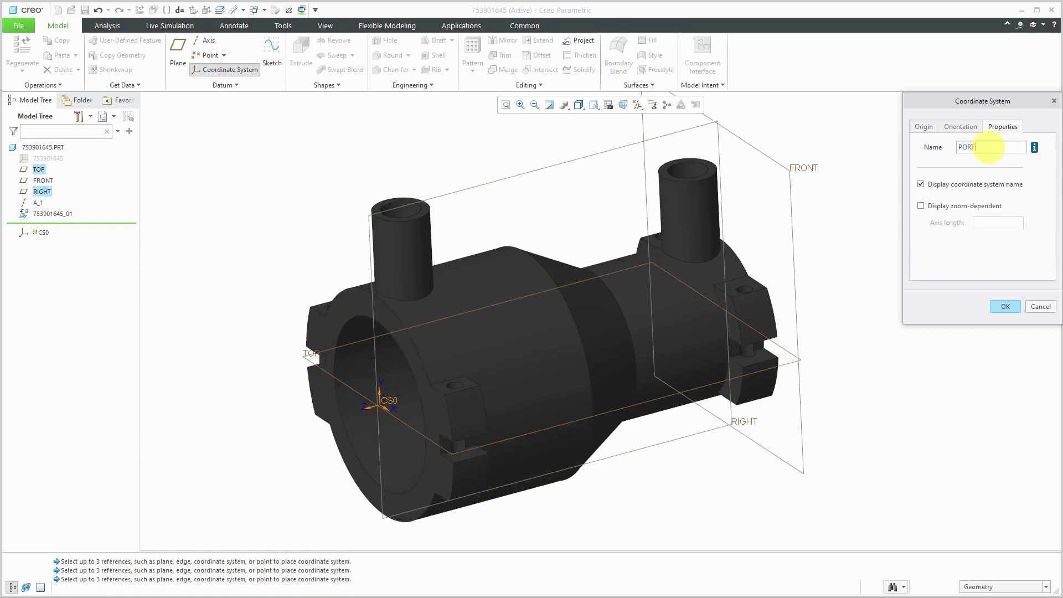
type("0")
key("Return")
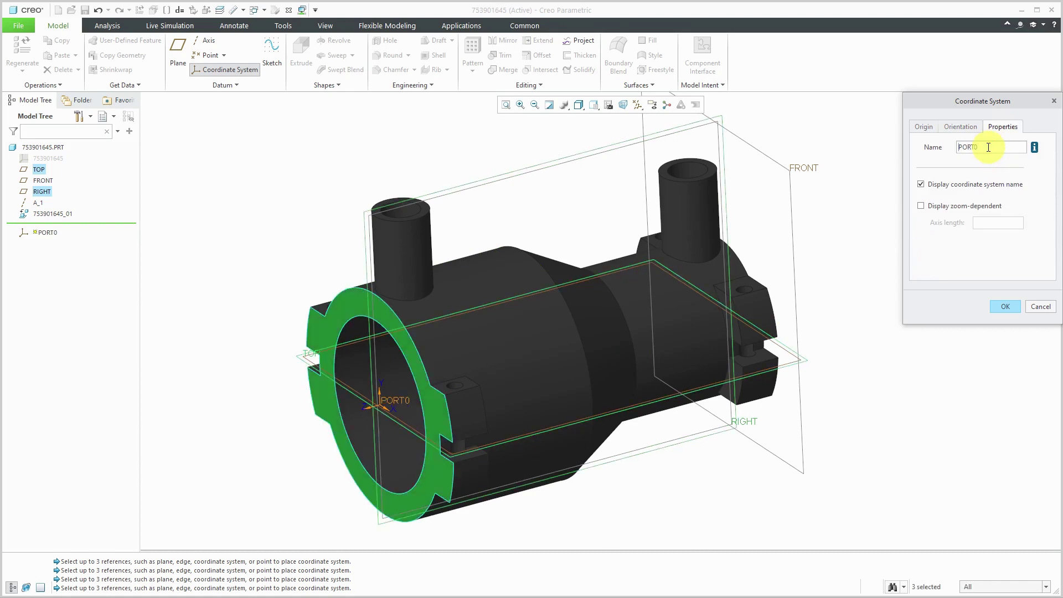
left_click(1000, 308)
Start a coordinate system on the reducer's small end face, referencing the face and the TOP and RIGHT planes.
middle_click_drag(933, 302, 686, 240)
left_click(906, 226)
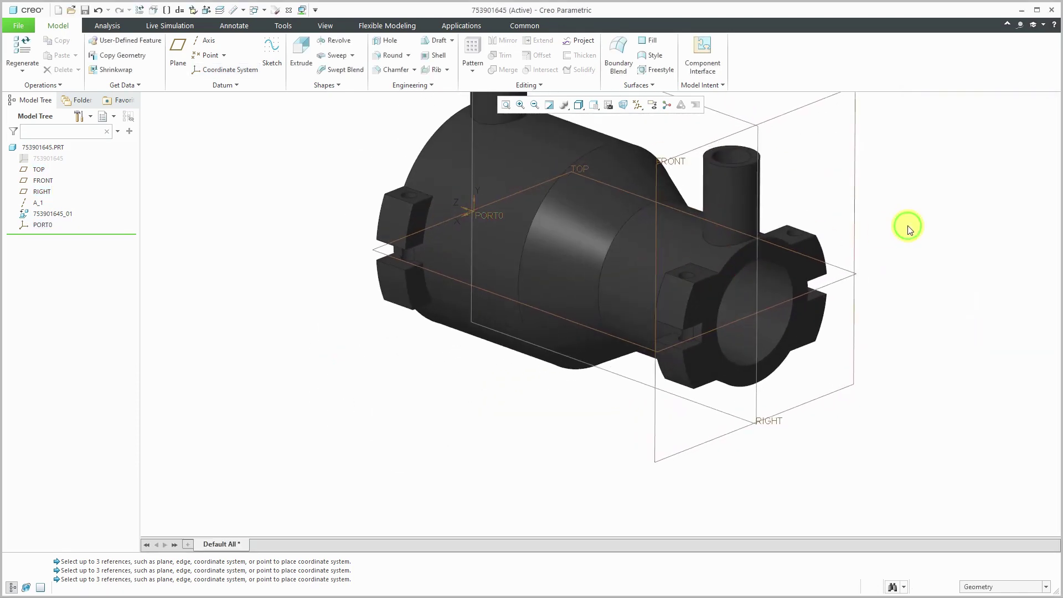
left_click(245, 72)
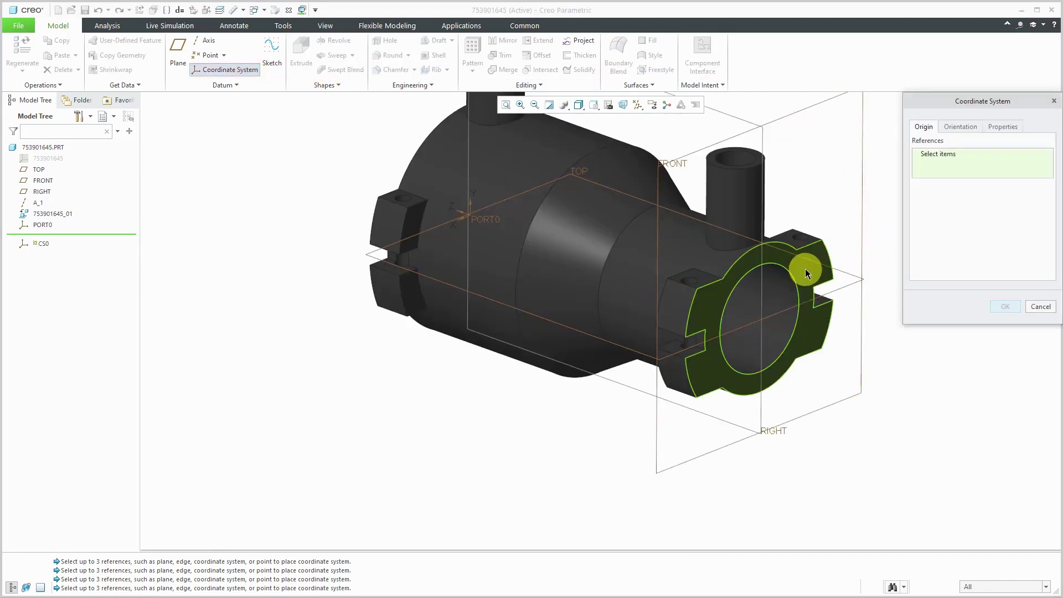
left_click(805, 268)
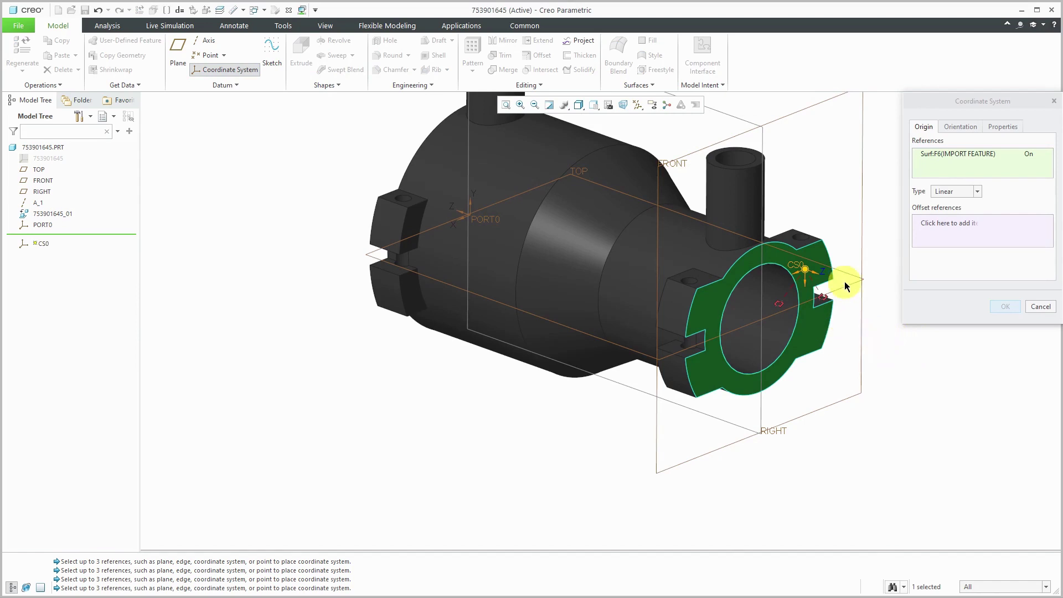
left_click(853, 296, "ctrl")
left_click(762, 130, "ctrl")
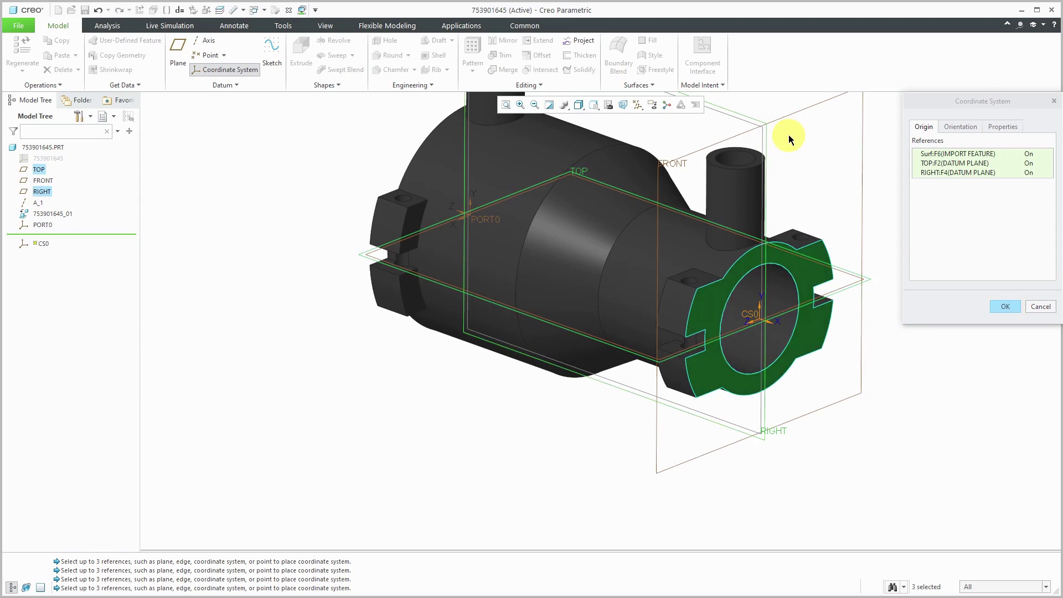
Orient the small-end coordinate system so that the end face determines its Z axis.
left_click(969, 131)
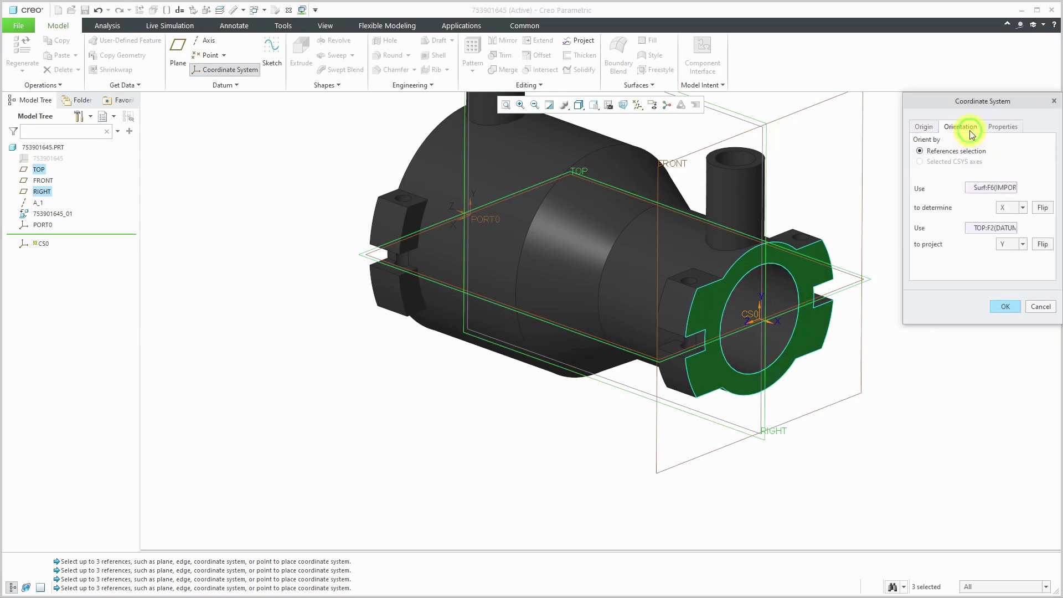
left_click(1023, 208)
left_click(1008, 237)
scroll(802, 297, "up", 3)
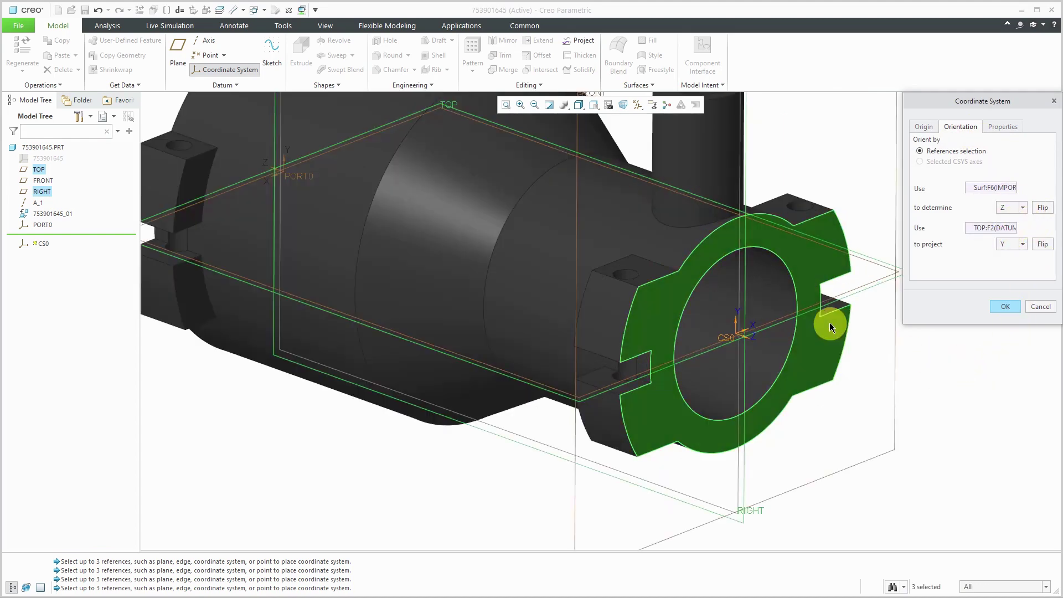
middle_click_drag(833, 302, 829, 301)
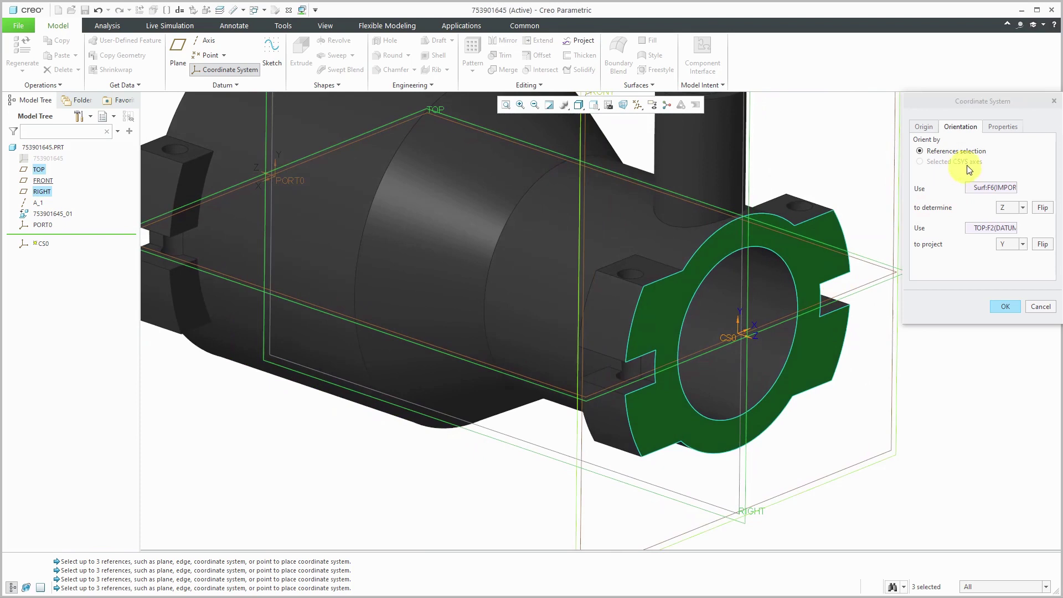
Name the small-end coordinate system PORT1 and finish it.
left_click(1003, 127)
double_click(995, 147)
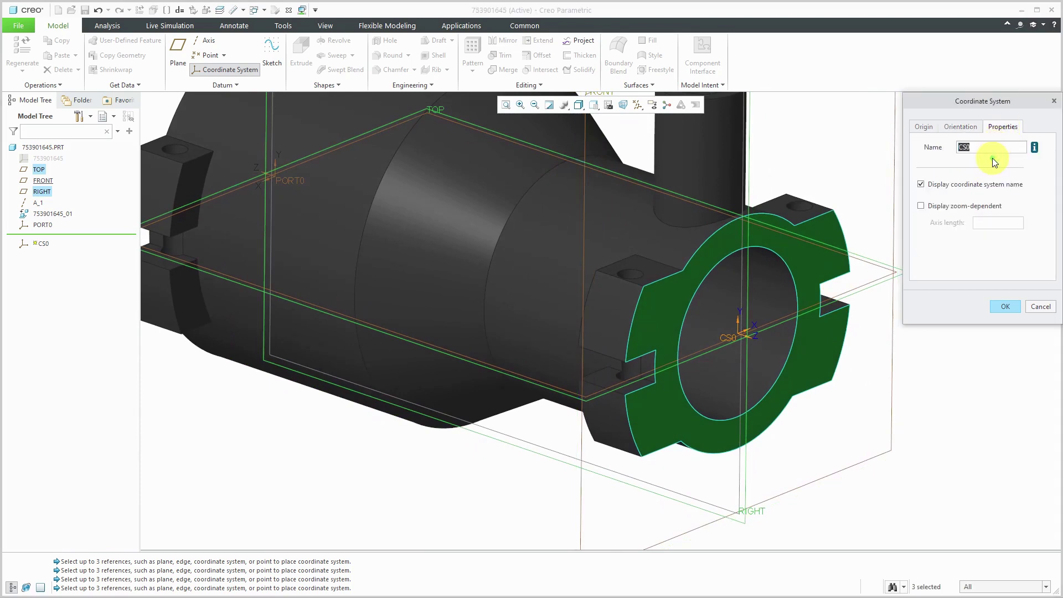
type("PORT1")
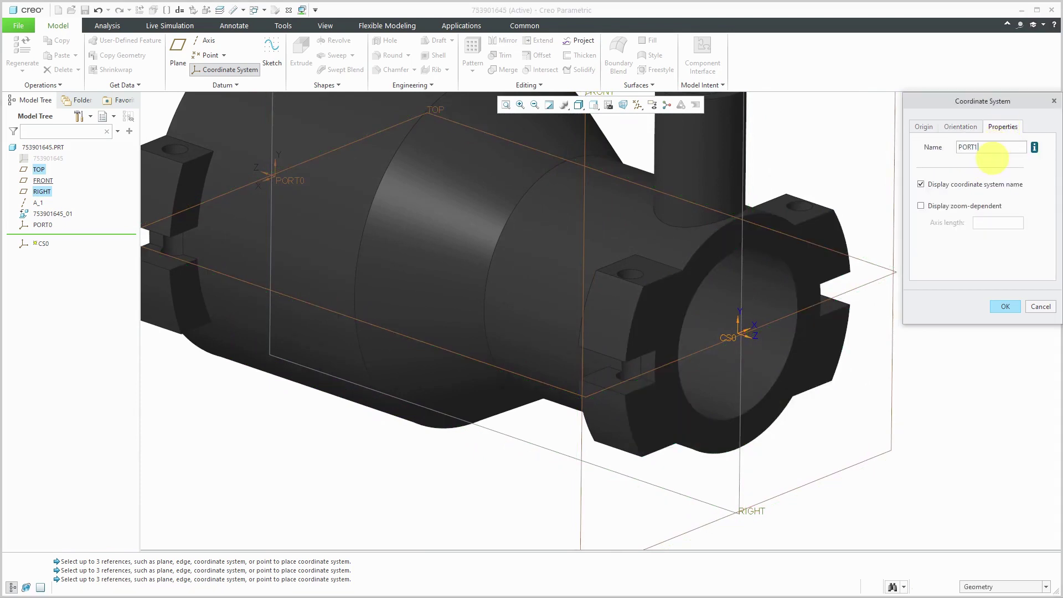
key("Return")
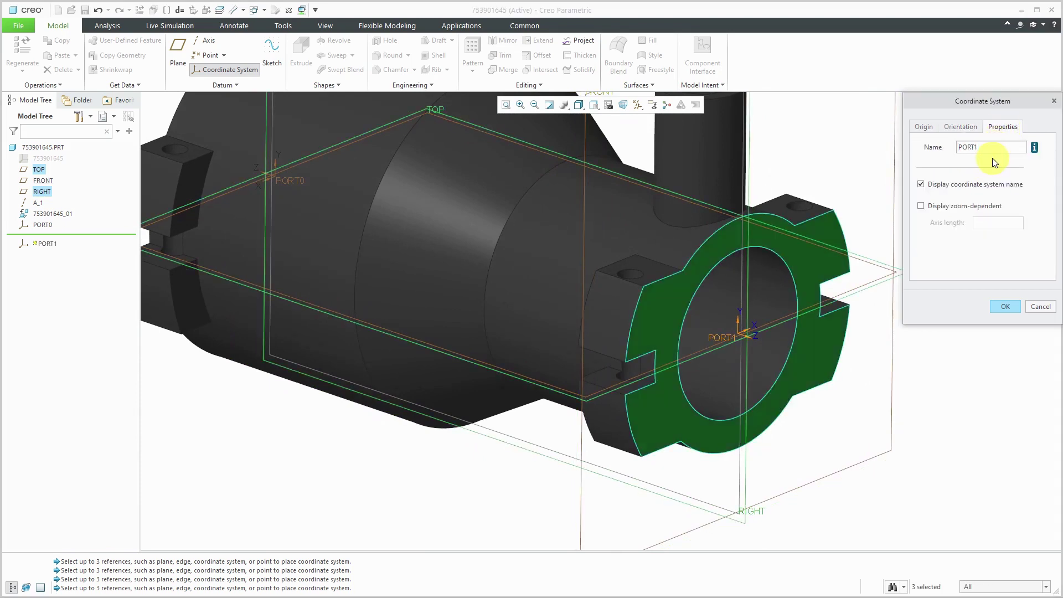
left_click(1003, 306)
Create a midplane datum plane between the small and large end faces of the reducer.
scroll(826, 348, "down", 3)
mouse_move(783, 353)
middle_mouse_down()
mouse_move(738, 301)
mouse_move(791, 325)
middle_mouse_up()
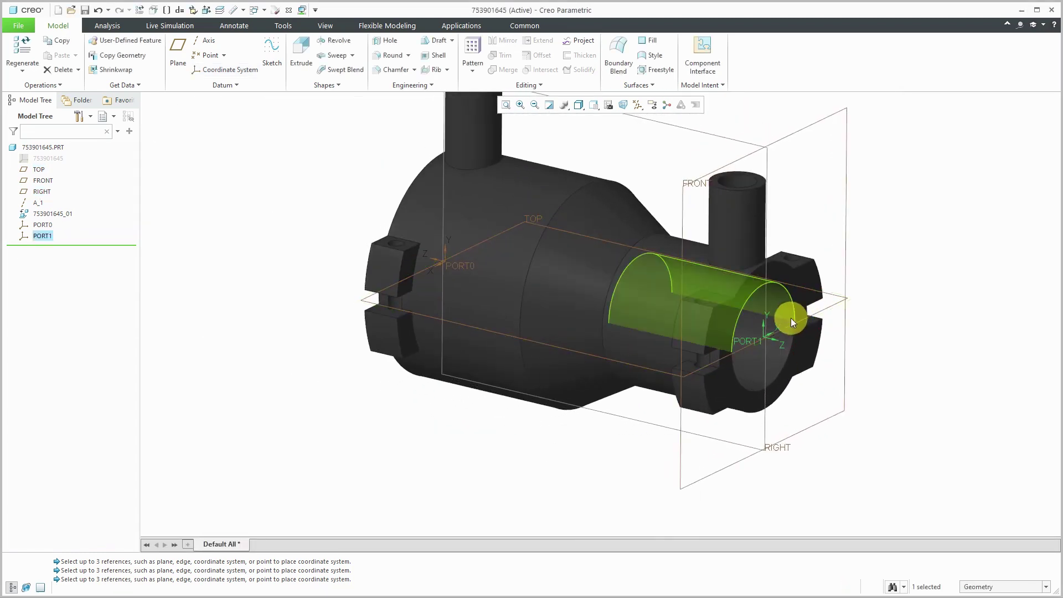
left_click(332, 397)
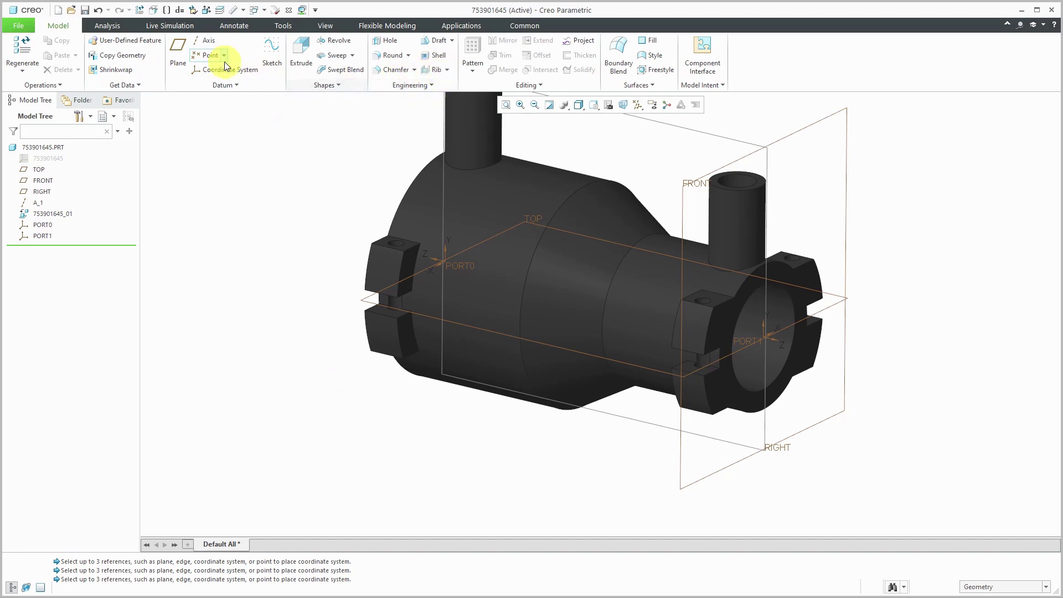
left_click(178, 53)
left_click(724, 412)
middle_click_drag(693, 410, 745, 386)
left_click(329, 277, "ctrl")
mouse_move(451, 339)
middle_mouse_down()
mouse_move(487, 325)
mouse_move(468, 326)
mouse_move(471, 339)
middle_mouse_up()
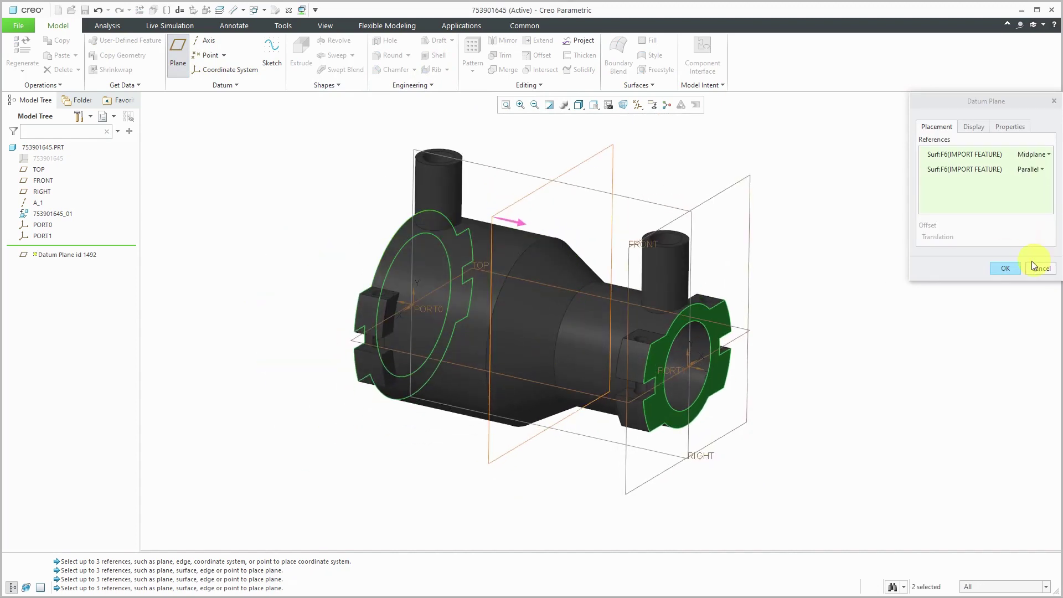
left_click(1016, 269)
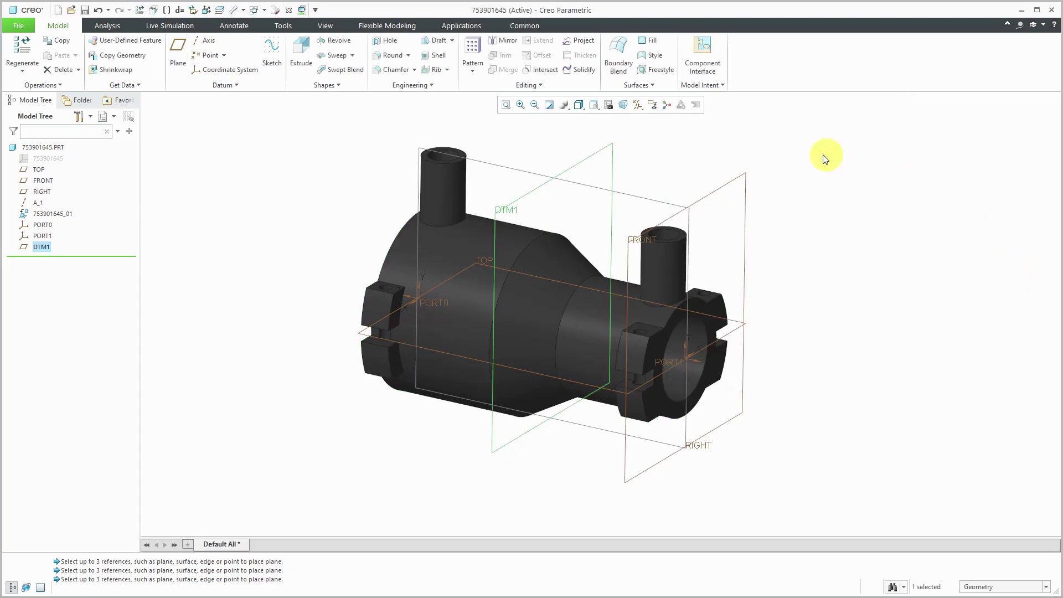
Create a datum point at the intersection of the midplane DTM1 and axis A_1.
left_click(212, 55)
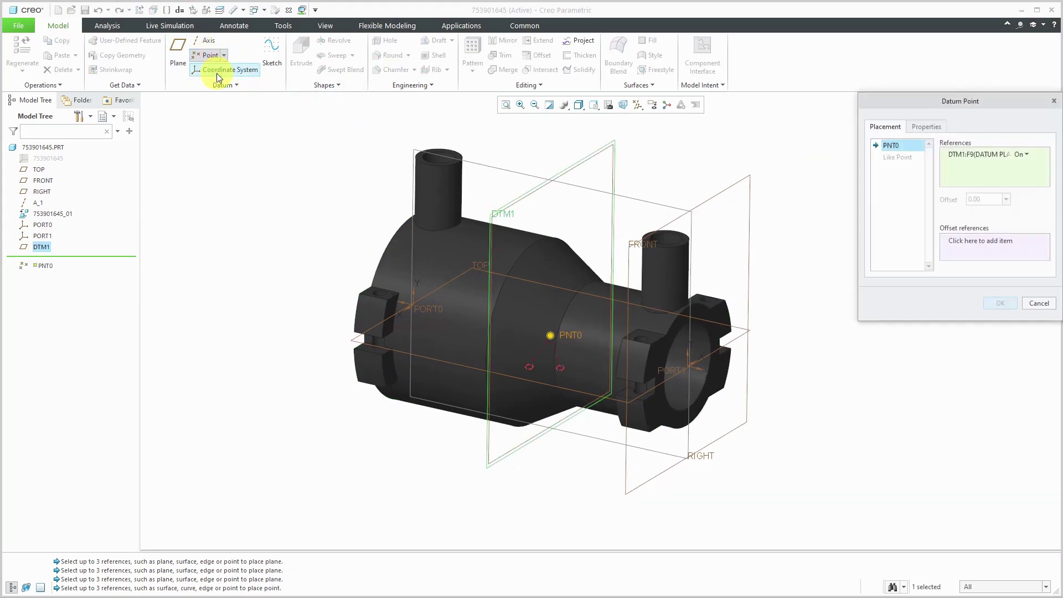
left_click(40, 204, "ctrl")
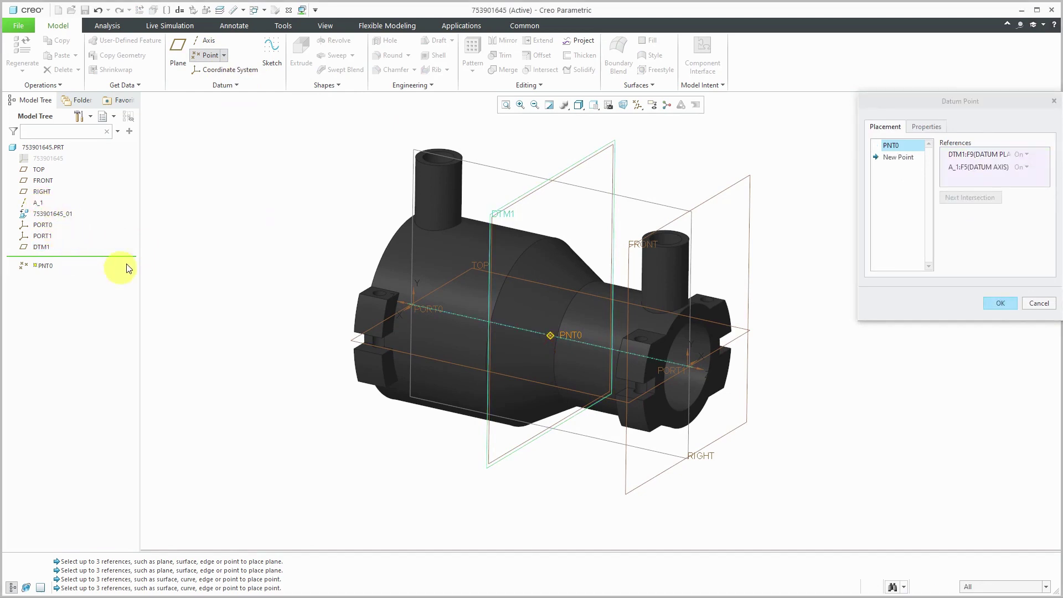
left_click(999, 305)
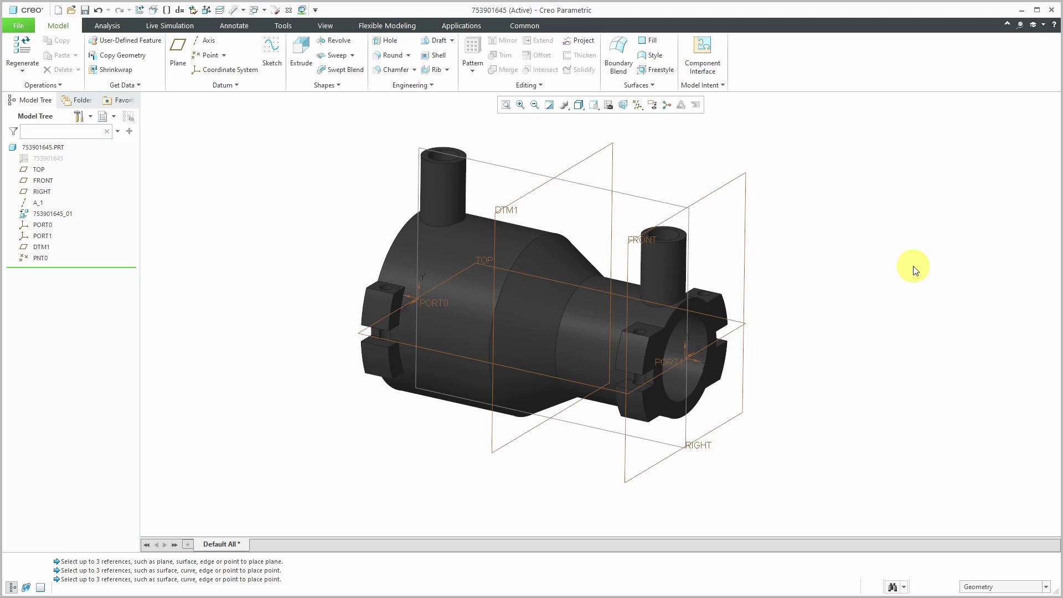
Add a part-level String parameter FITTING_CODE with the value INLINE_REDUCING.
left_click(716, 86)
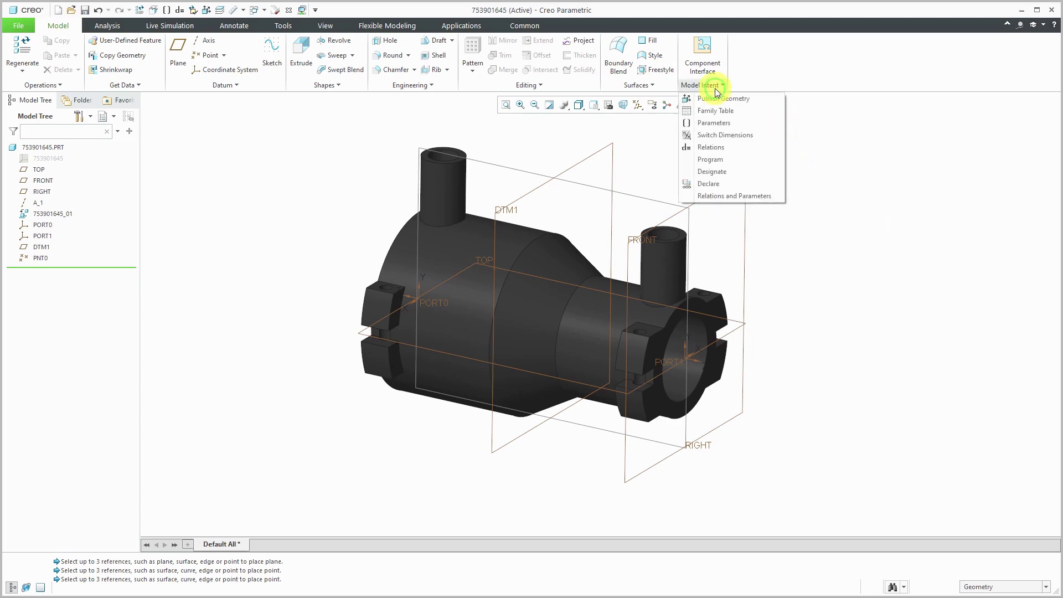
left_click(728, 123)
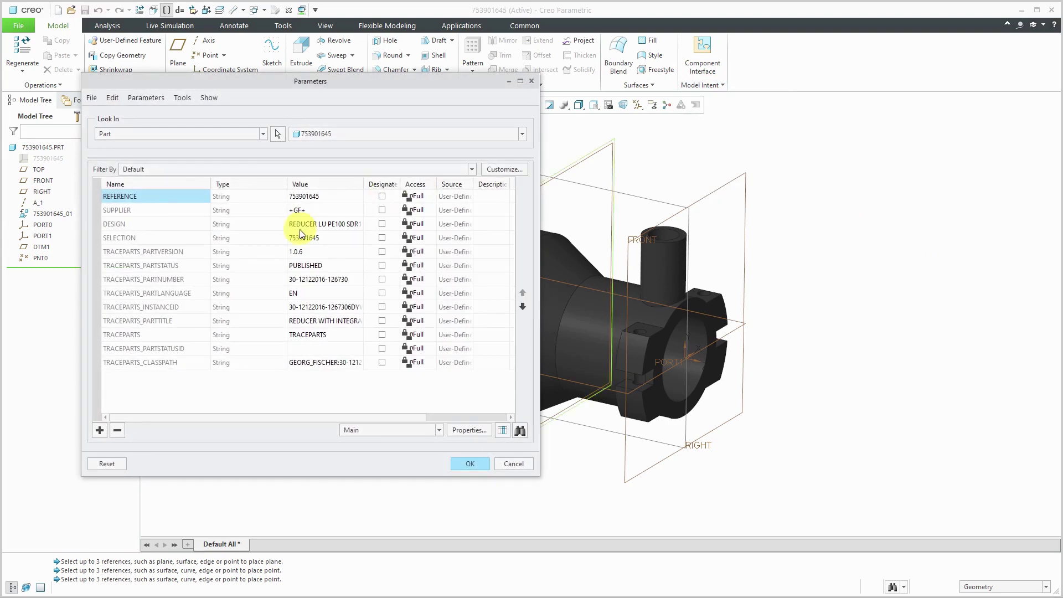
left_click(99, 432)
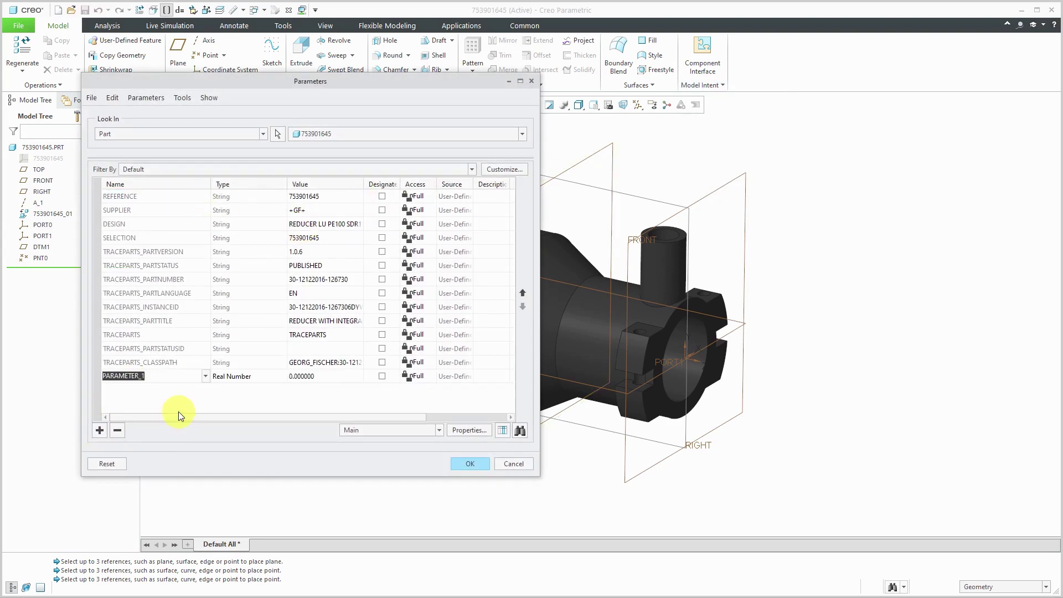
type("FITTING_CODE")
left_click(237, 376)
left_click(280, 378)
left_click(260, 404)
left_click(312, 380)
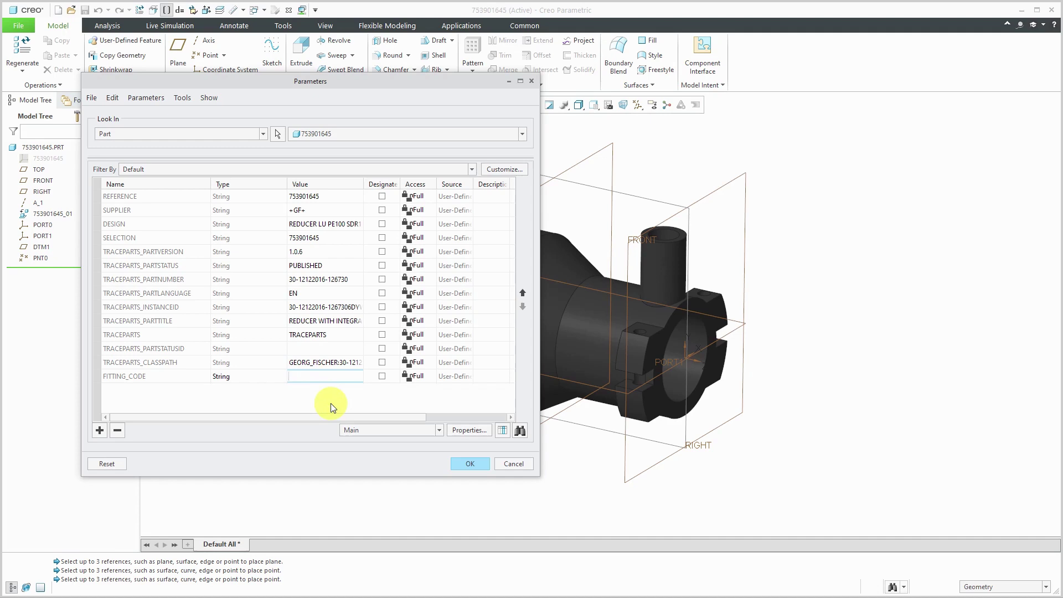
type("INLINE_REDUCING")
Add a feature-level String parameter SIZE with the value 40 to the PORT0 coordinate system.
left_click(264, 136)
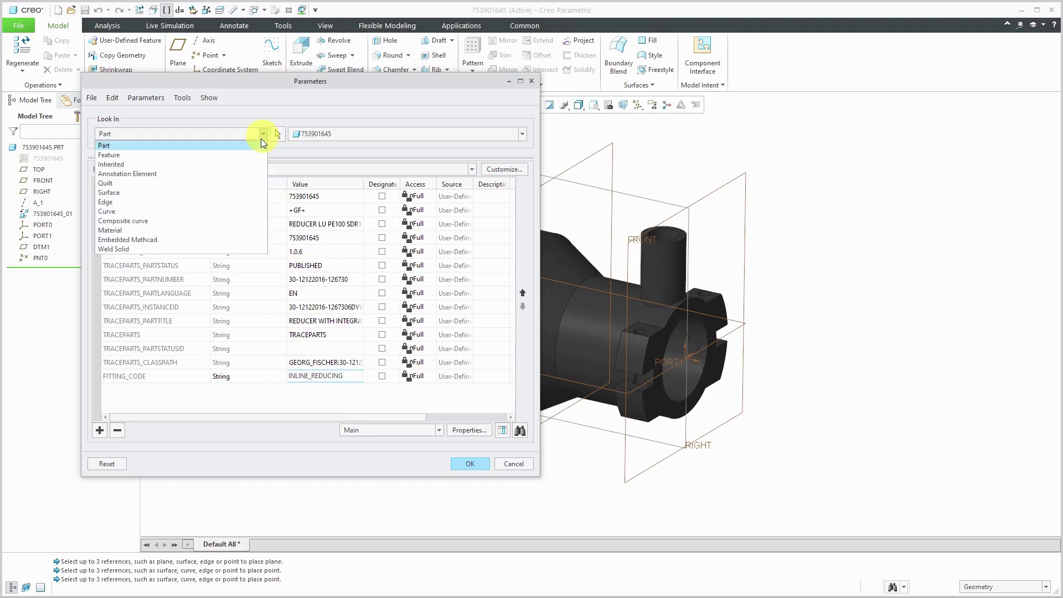
left_click(254, 155)
key("ctrl+d")
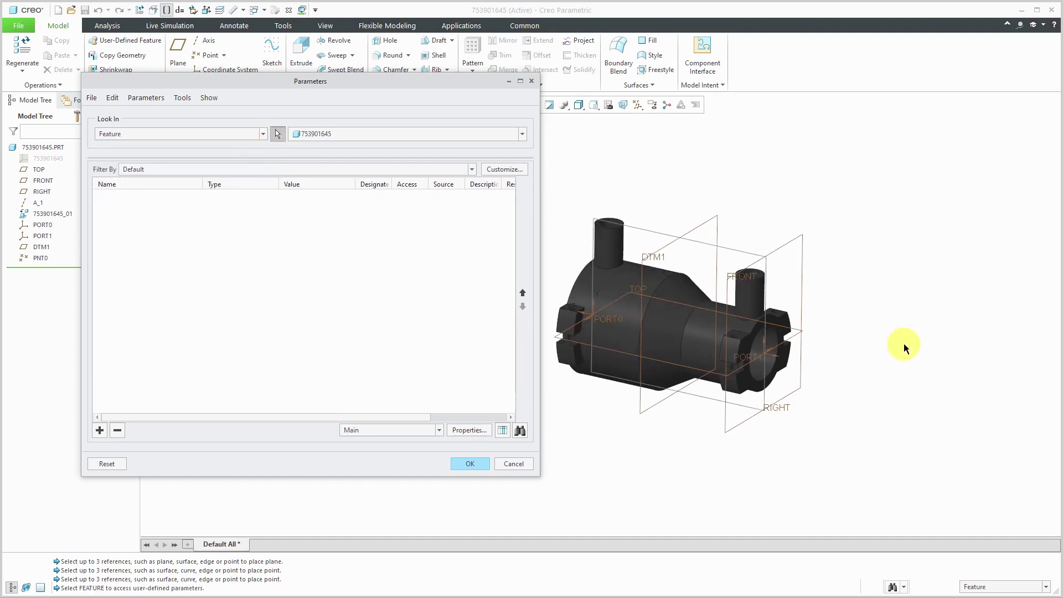
left_click(602, 321)
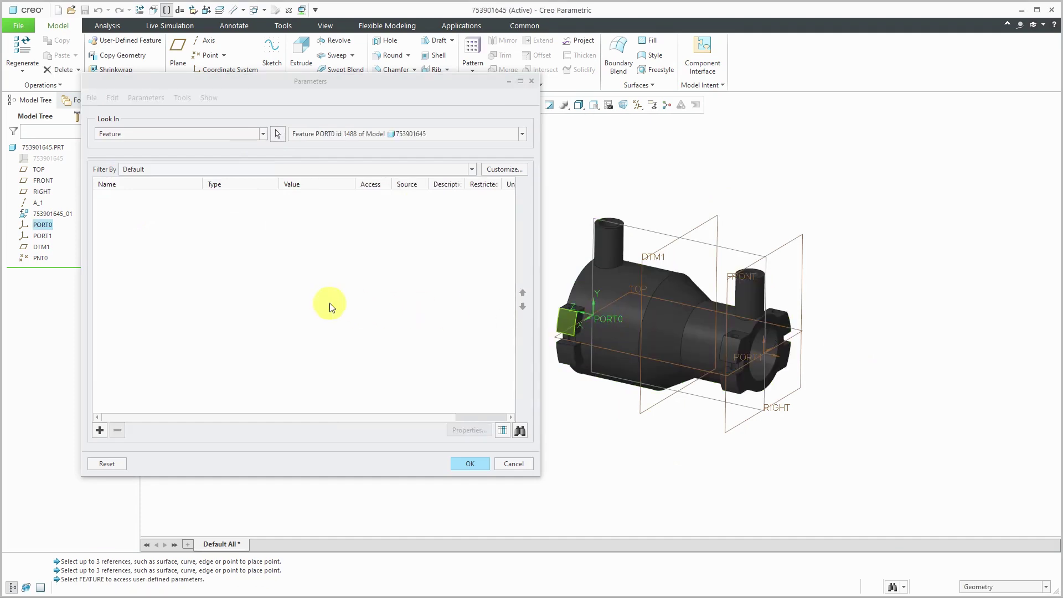
left_click(101, 431)
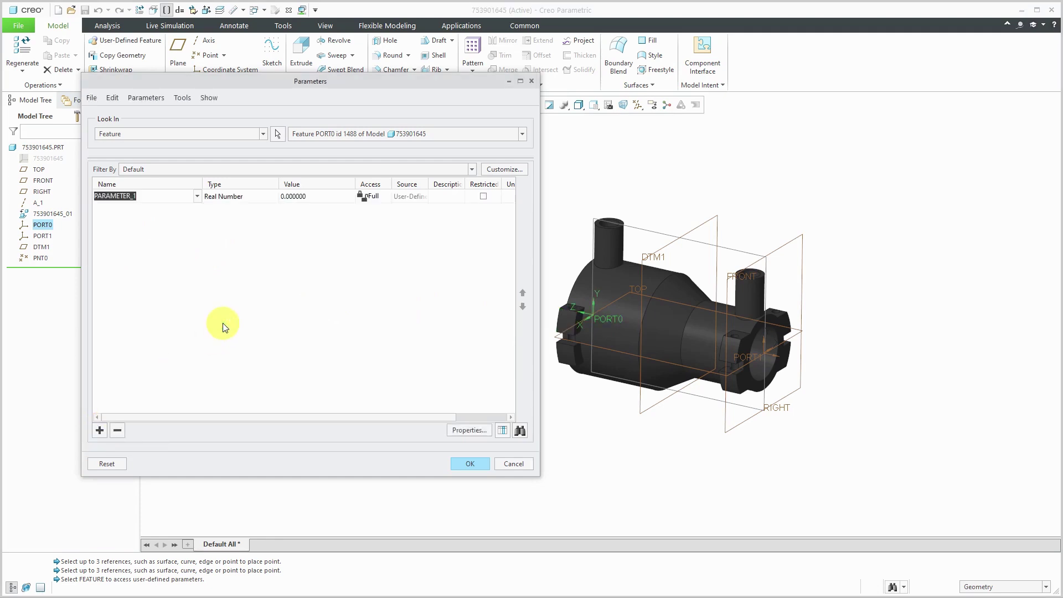
type("SIZE")
left_click(270, 195)
left_click(272, 197)
left_click(264, 228)
left_click(301, 195)
type("40")
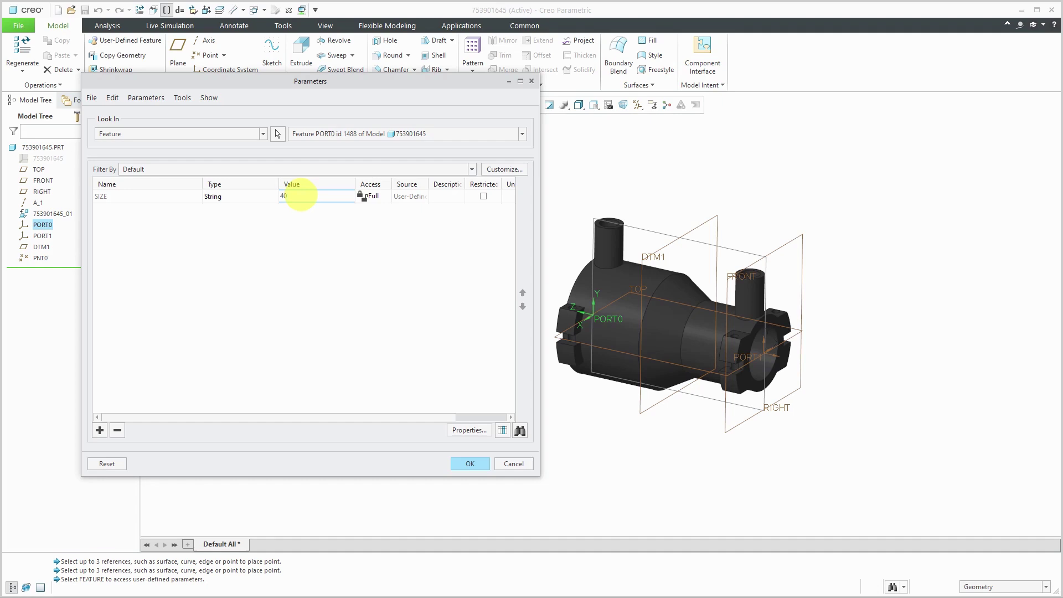
Add a String parameter END_TYPE with the value BW to the PORT0 coordinate system.
left_click(100, 431)
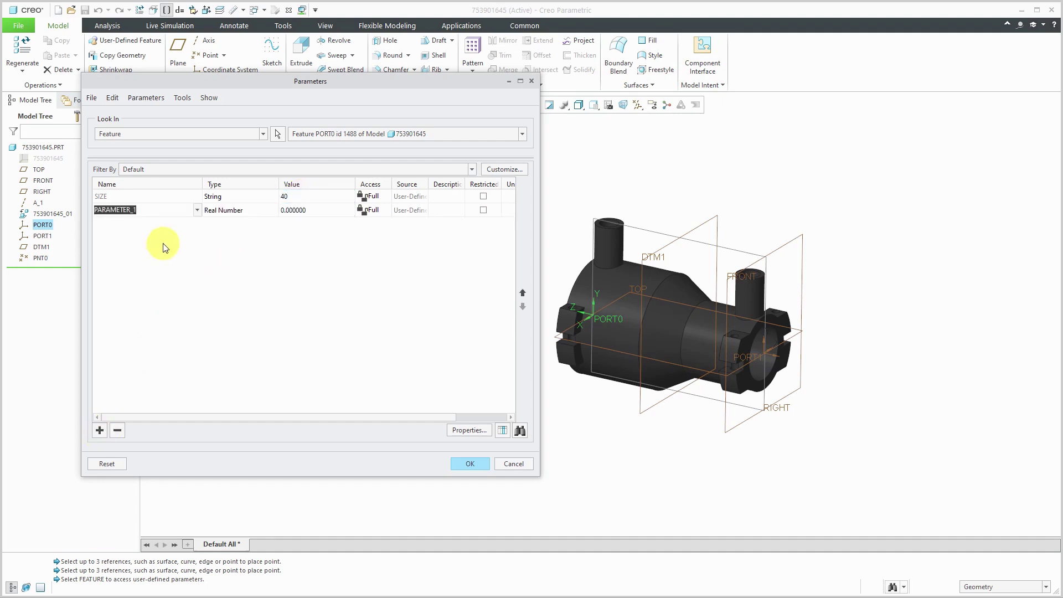
type("END_TYPE")
left_click(250, 209)
left_click(250, 209)
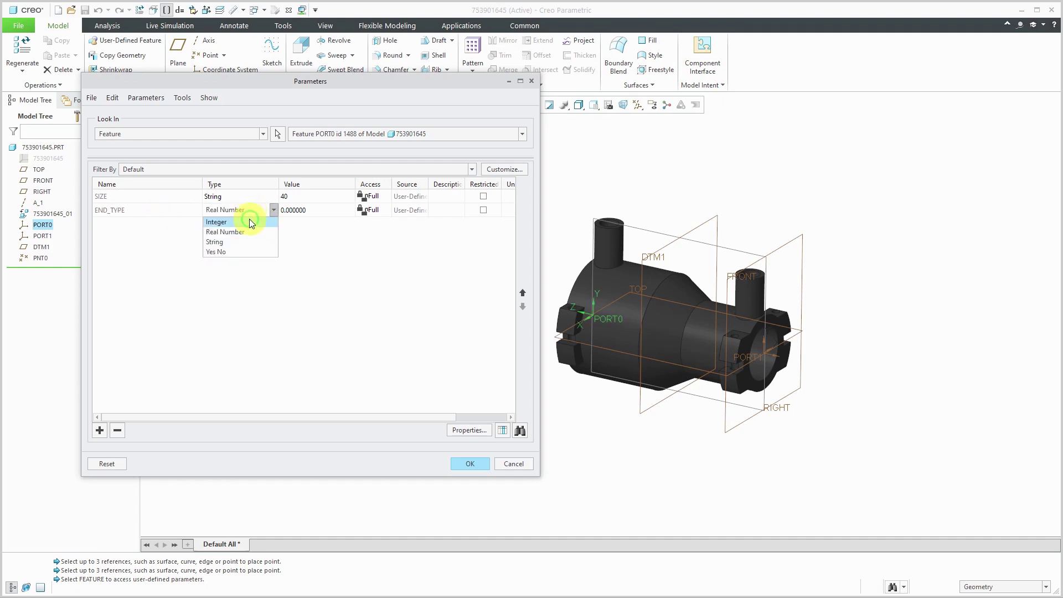
left_click(242, 244)
left_click(295, 211)
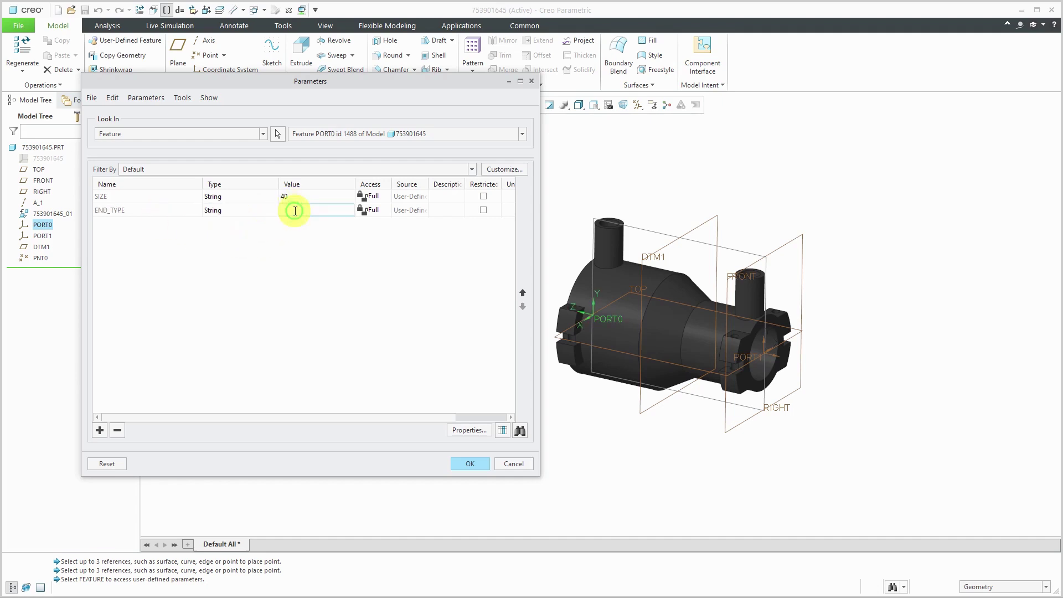
type("BW")
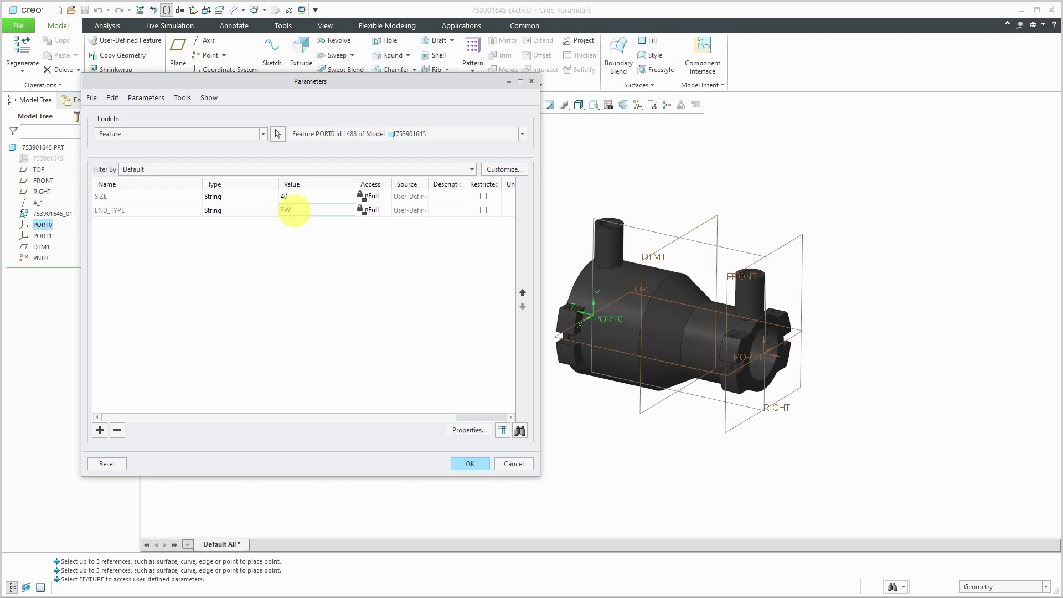
Switch the feature parameters to the PORT1 coordinate system and add a String parameter SIZE with the value 25.
left_click(278, 134)
left_click(752, 366)
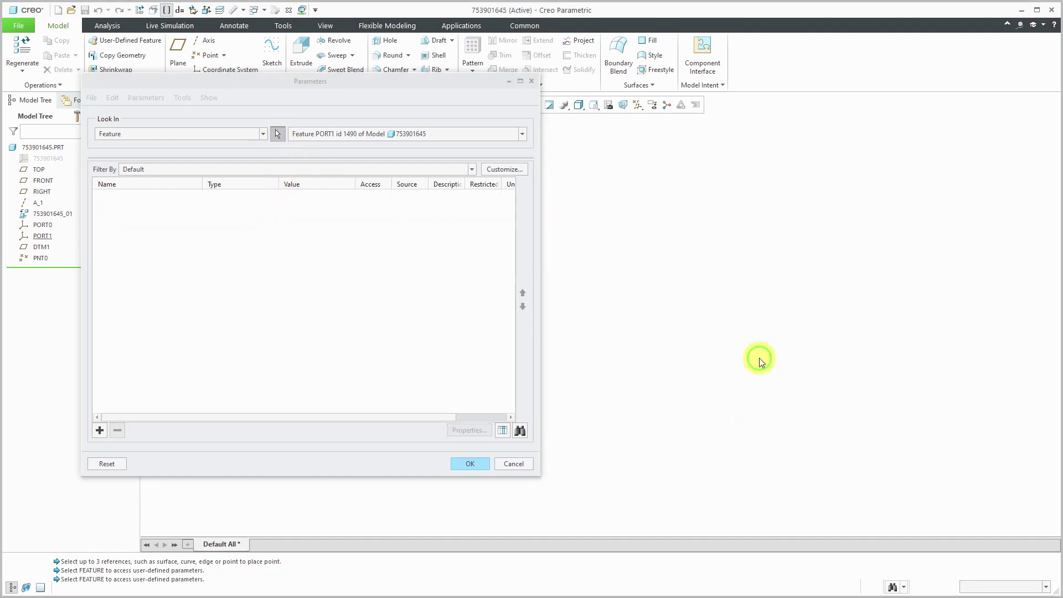
left_click(99, 431)
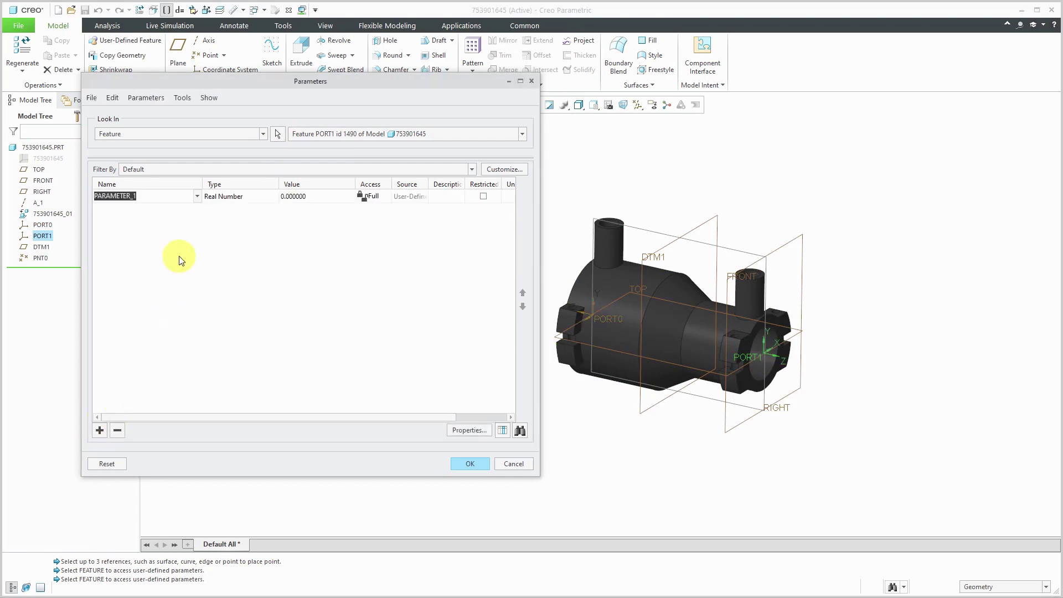
type("S")
left_click(260, 194)
left_click(245, 227)
left_click(300, 198)
type("25")
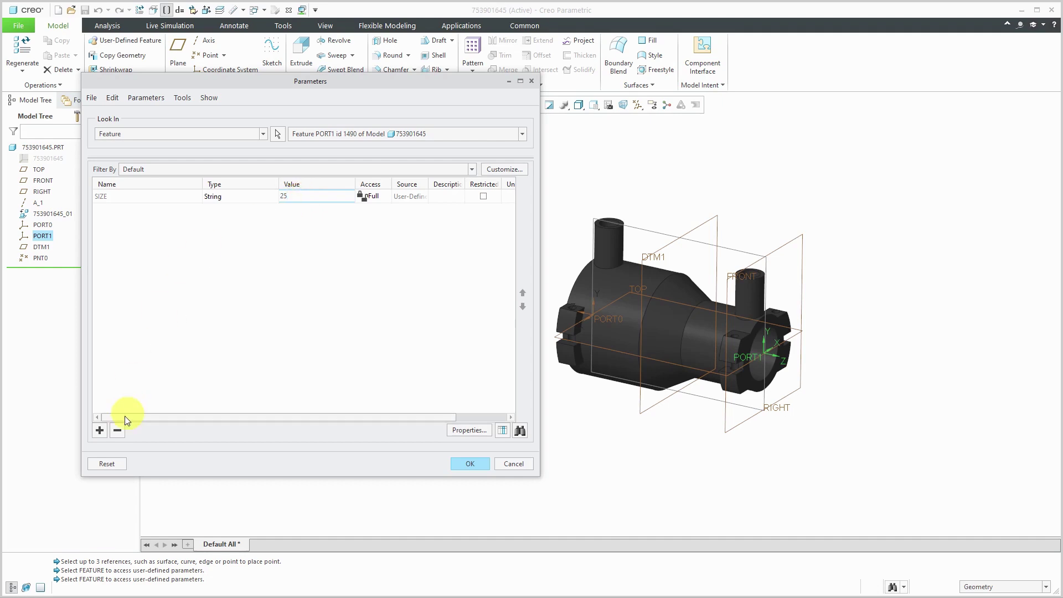
Add a String parameter END_TYPE with the value BW to the PORT1 coordinate system.
left_click(100, 430)
type("END_TYPE")
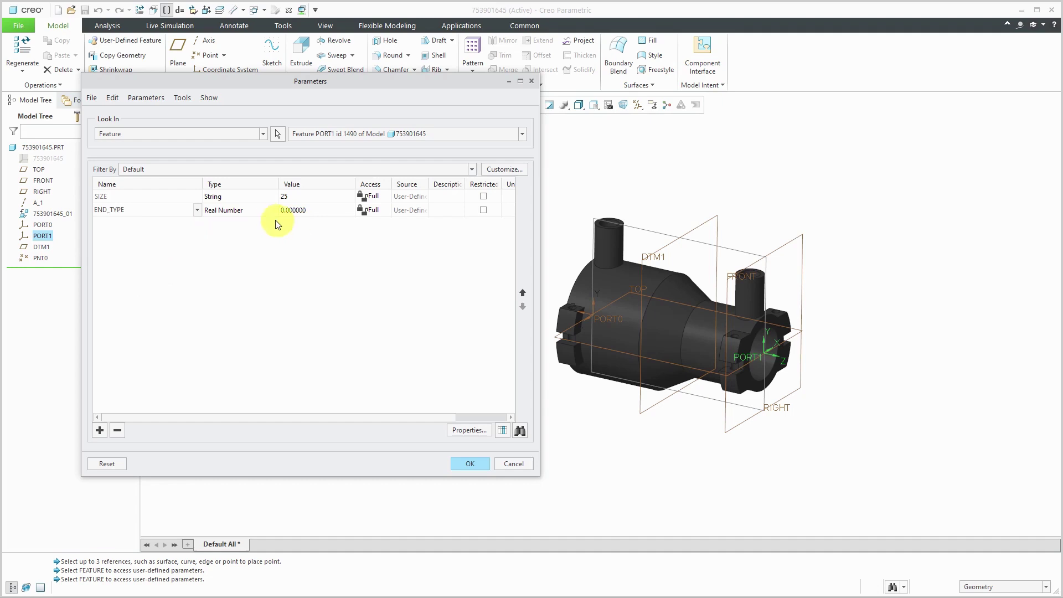
left_click(271, 210)
left_click(273, 211)
left_click(252, 243)
left_click(298, 210)
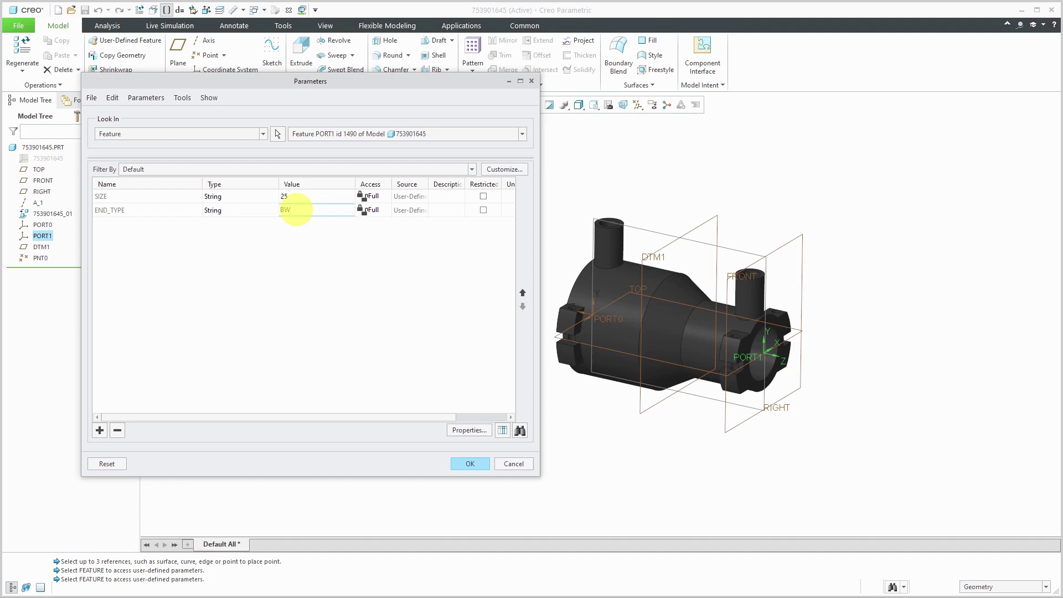
Add a String parameter NEW_SIZE with the value 25 to PORT1 and accept the parameter changes.
left_click(100, 430)
type("NEW_SIZE")
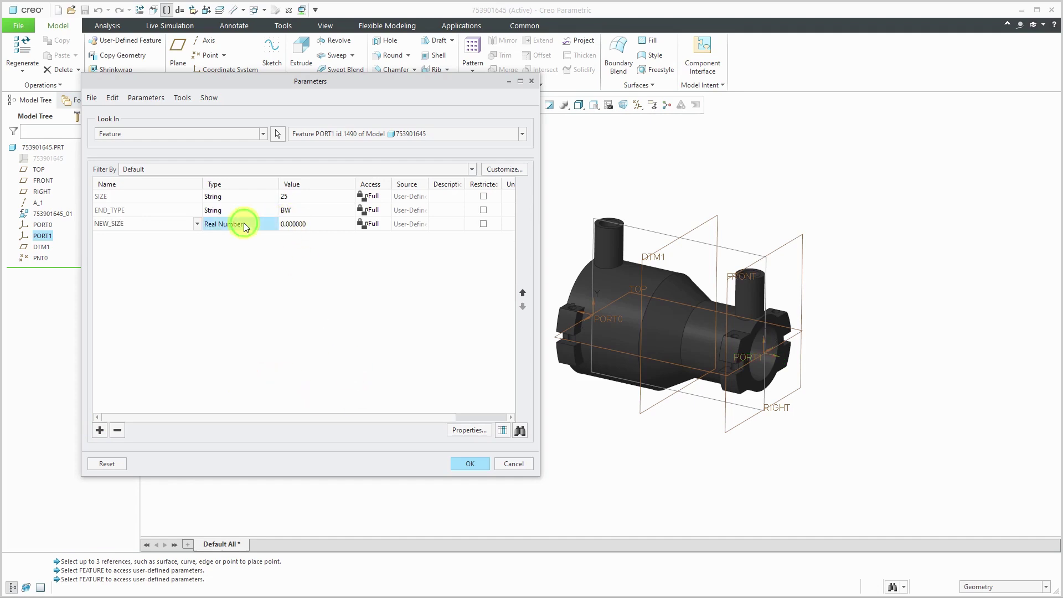
left_click(245, 224)
left_click(245, 255)
left_click(302, 224)
type("25")
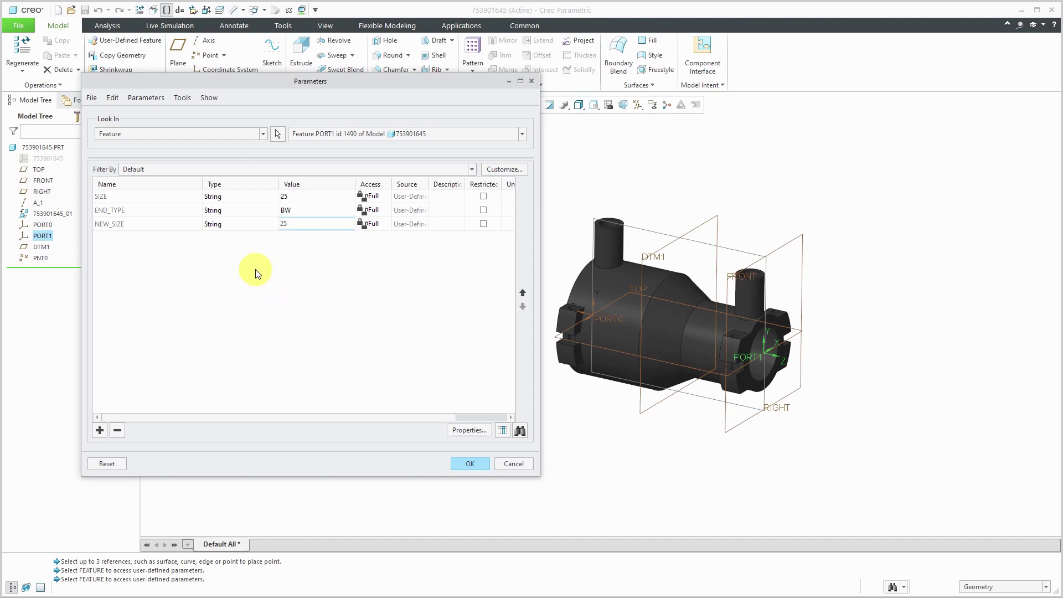
left_click(468, 465)
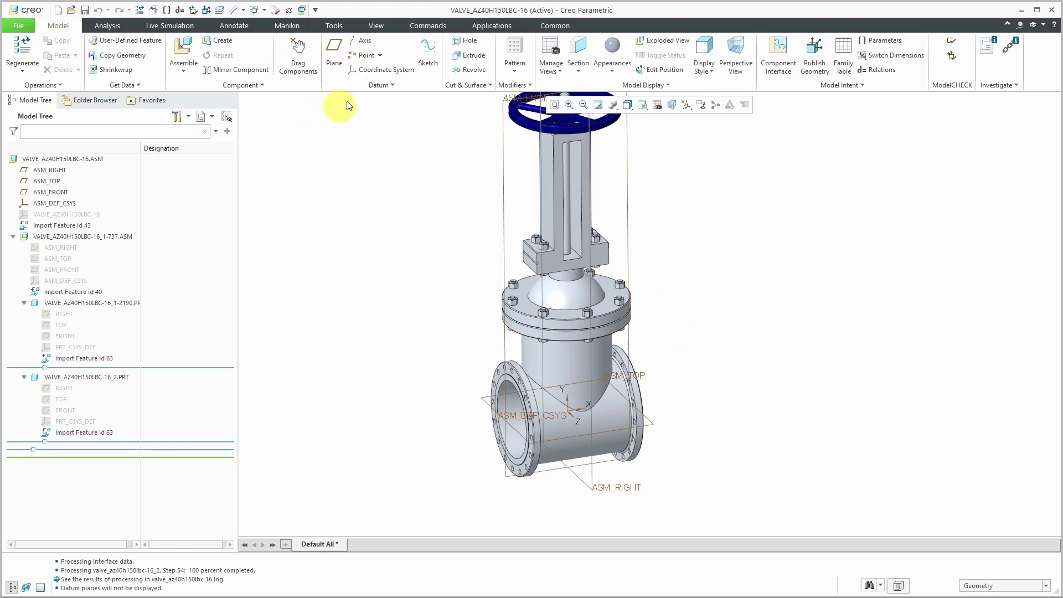
Place a coordinate system in the valve assembly at the intersection of one flange's raised face, ASM_FRONT and ASM_TOP.
left_click(382, 69)
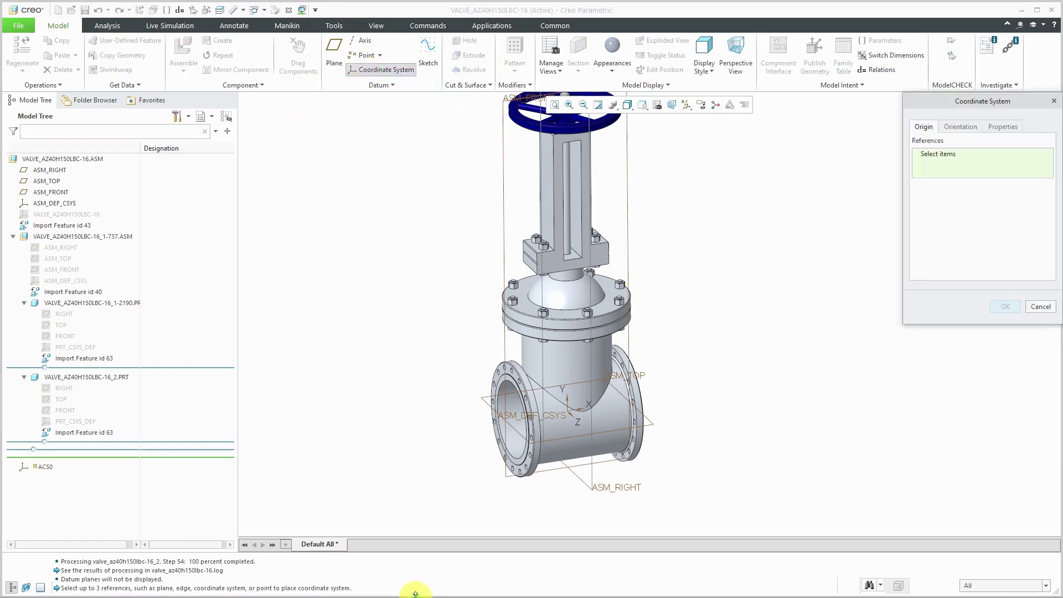
scroll(528, 473, "up", 2)
scroll(529, 474, "up", 3)
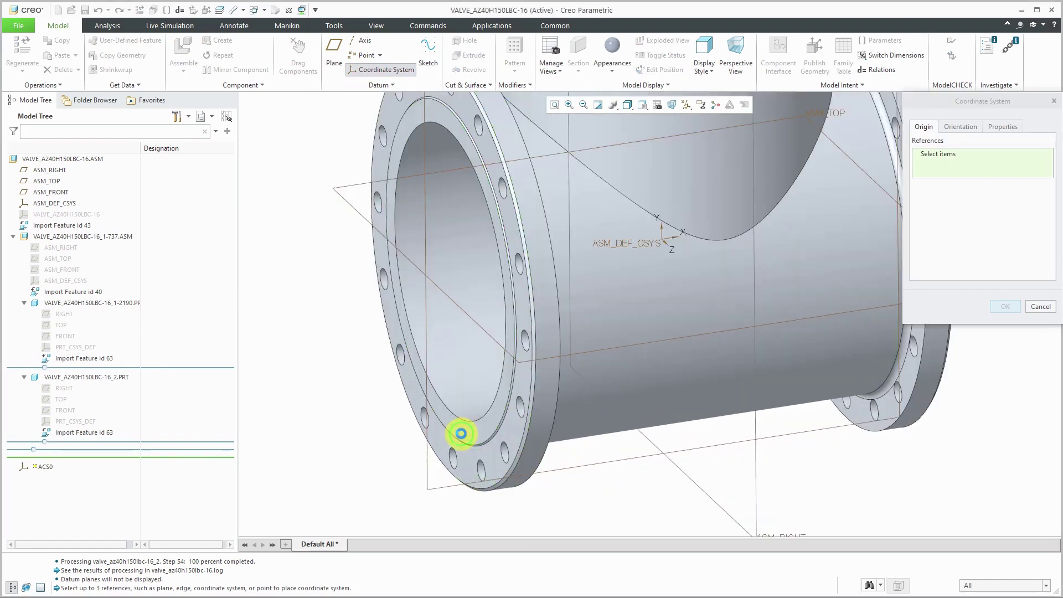
left_click(462, 436)
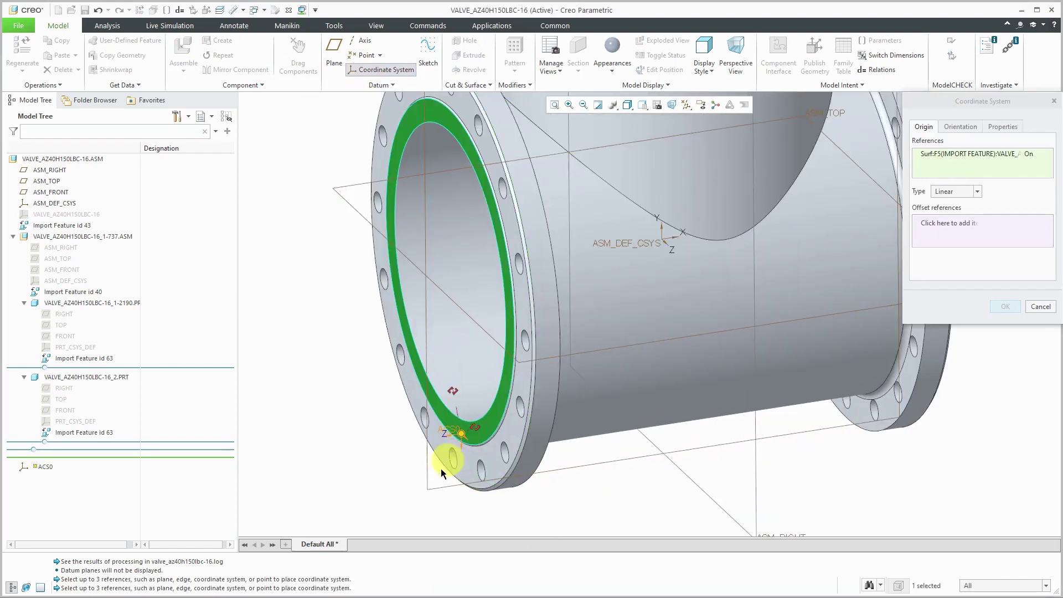
left_click(430, 488, "ctrl")
left_click(343, 198, "ctrl")
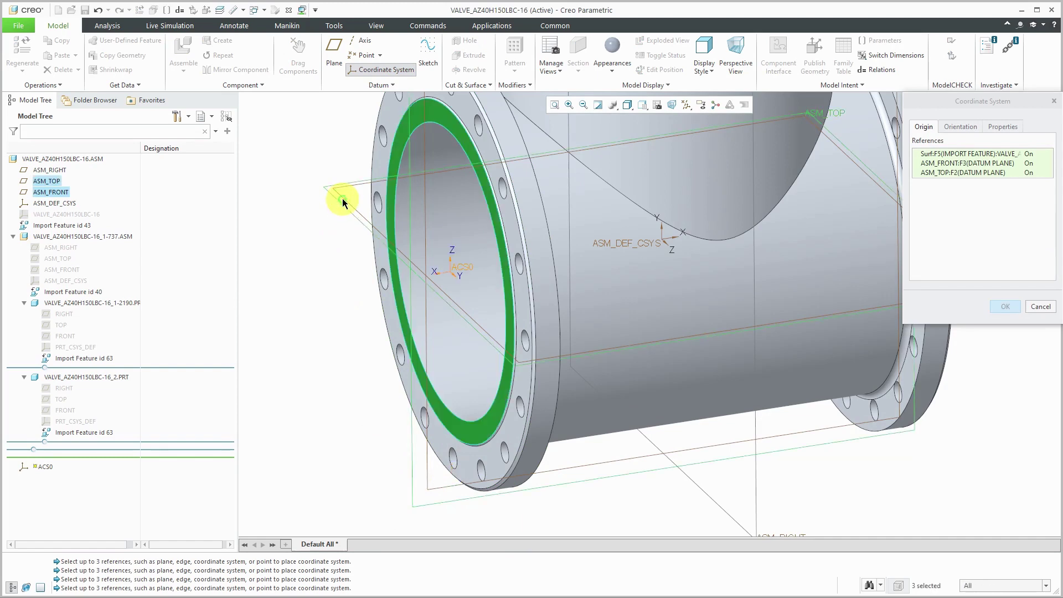
Orient the new coordinate system so the flange face determines its Z axis.
left_click(962, 127)
left_click(1023, 208)
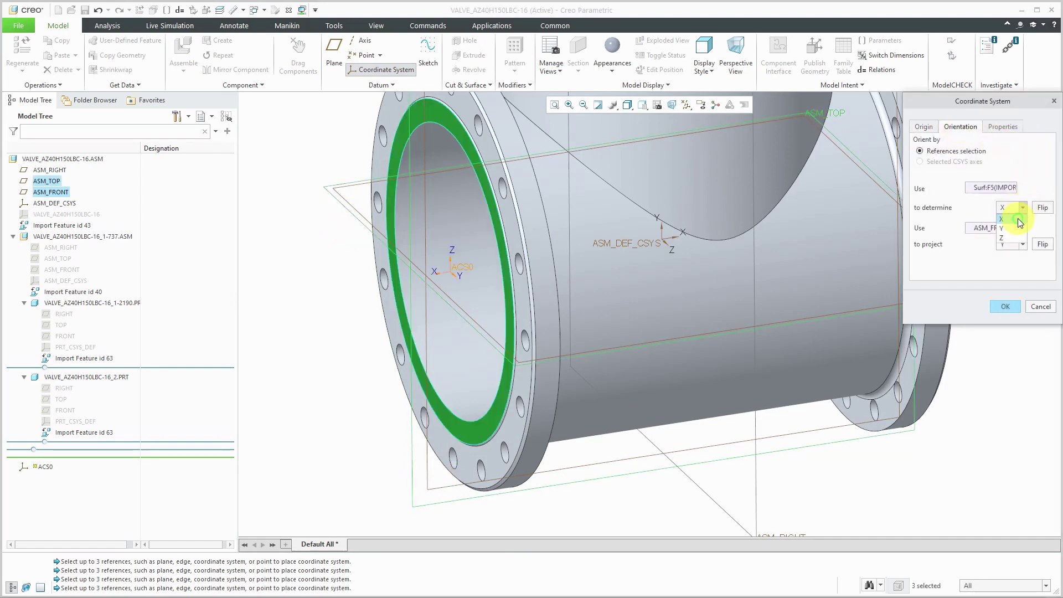
left_click(1015, 235)
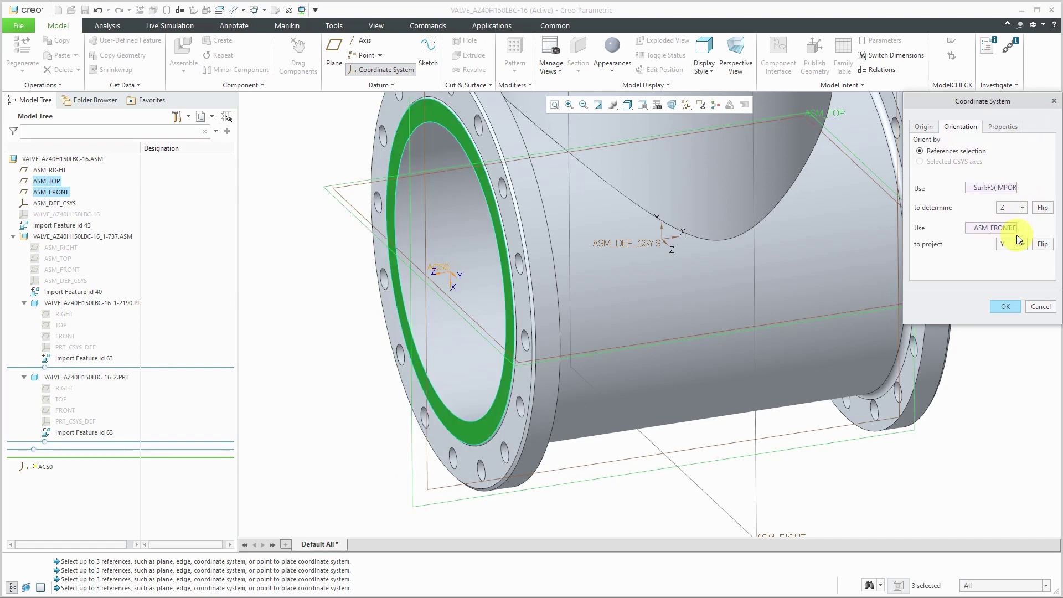
Use the ASM_TOP datum plane as the second orientation reference to project the coordinate system's Y axis.
scroll(609, 405, "up", 6)
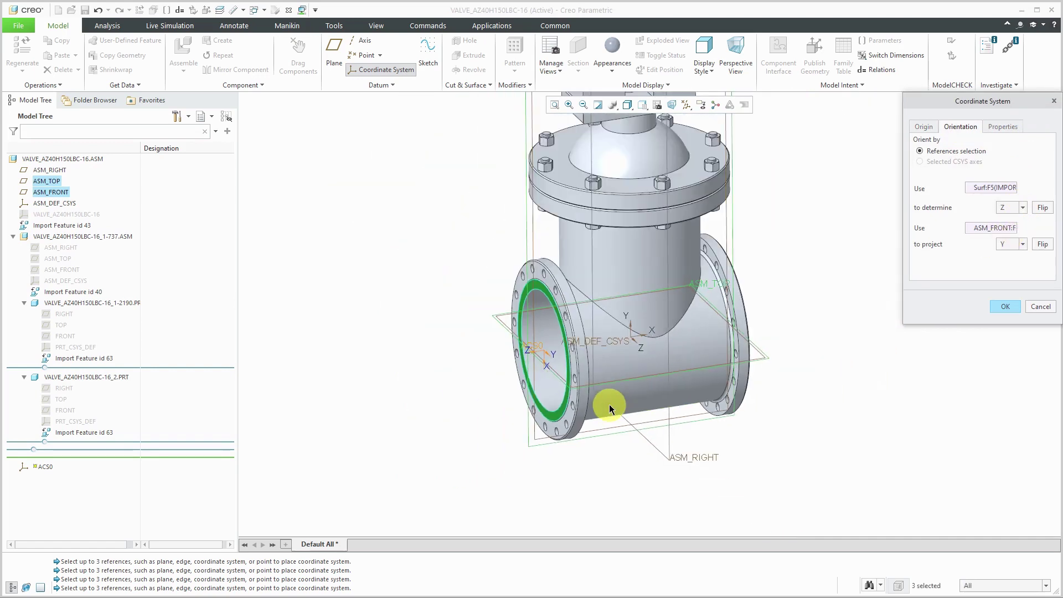
scroll(610, 404, "up", 2)
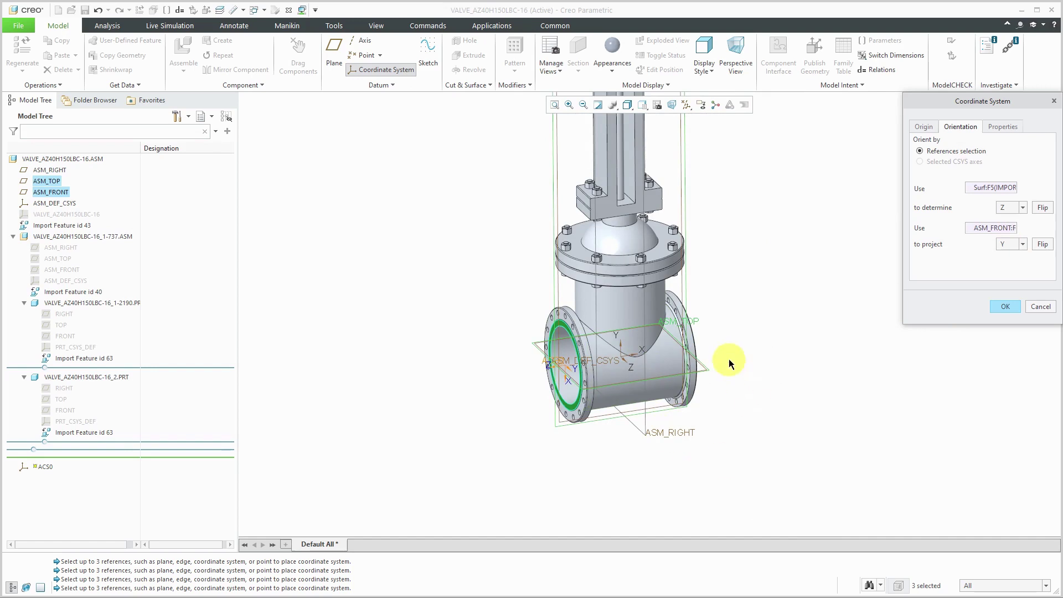
scroll(729, 363, "down", 2)
left_click(1000, 244)
left_click(997, 233)
left_click(52, 183)
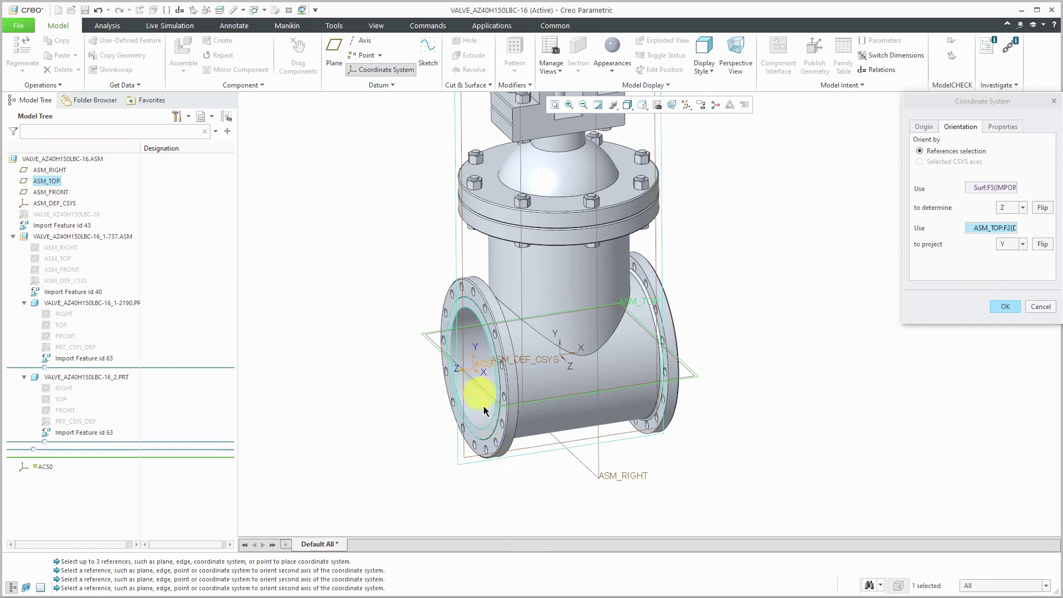
scroll(483, 433, "up", 2)
scroll(491, 381, "up", 2)
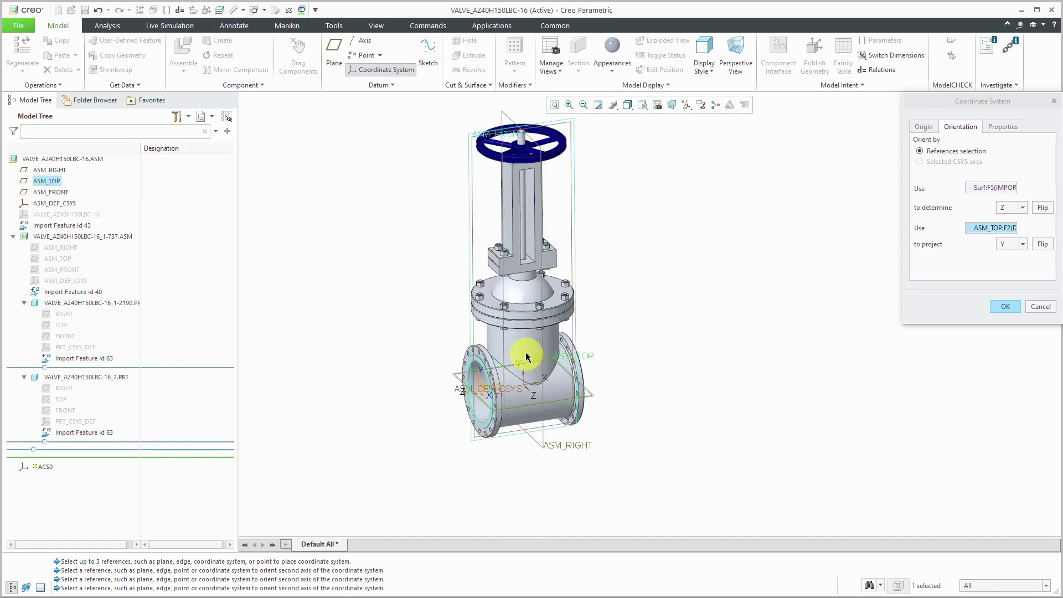
scroll(526, 358, "down", 1)
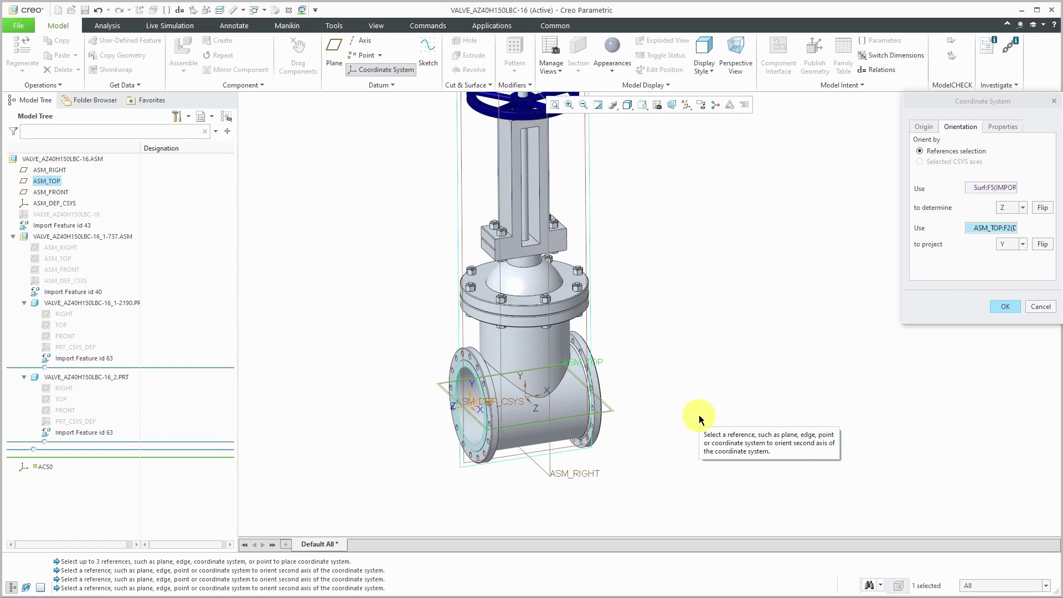
Name the valve's coordinate system PORT0 and finish it.
left_click(1003, 126)
double_click(993, 151)
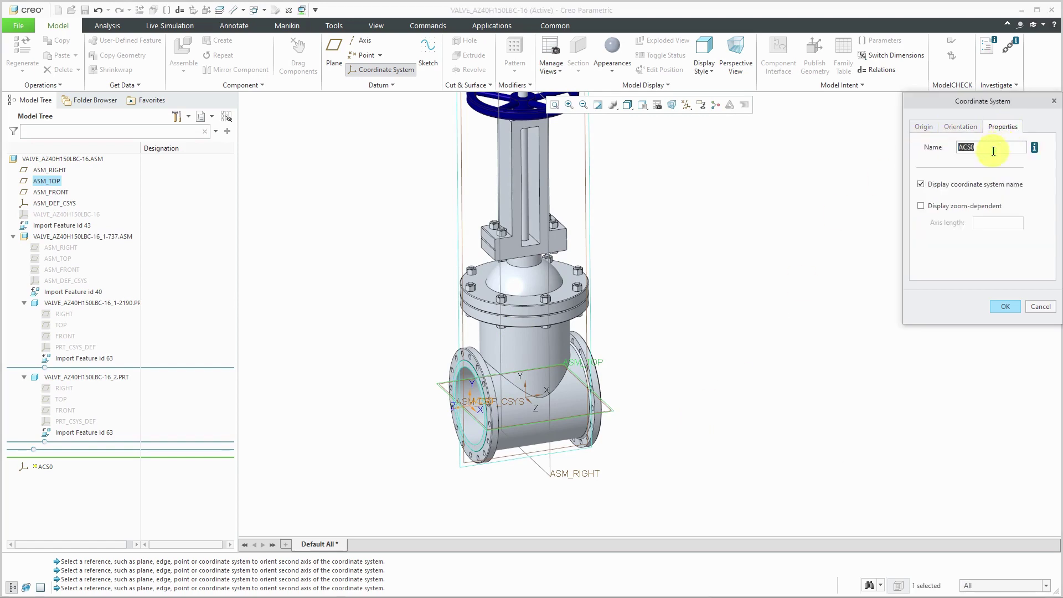
type("PORT0")
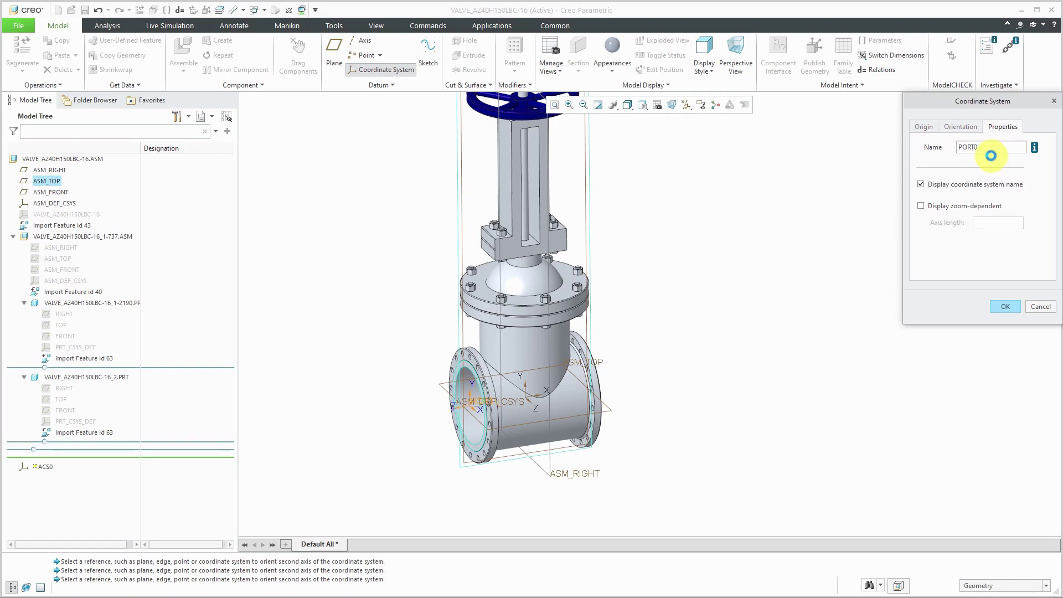
left_click(991, 155)
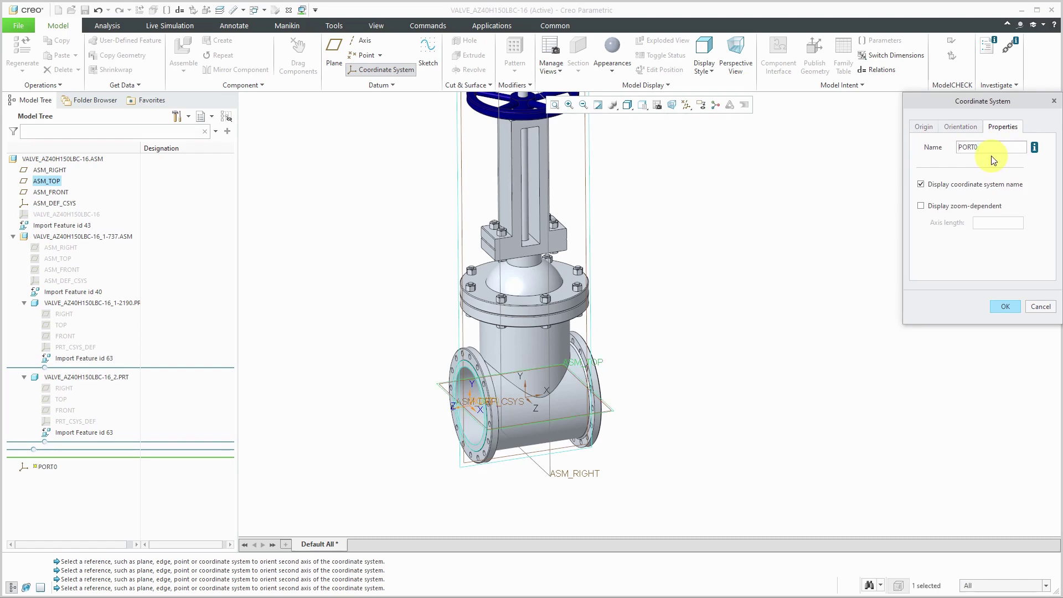
left_click(1005, 308)
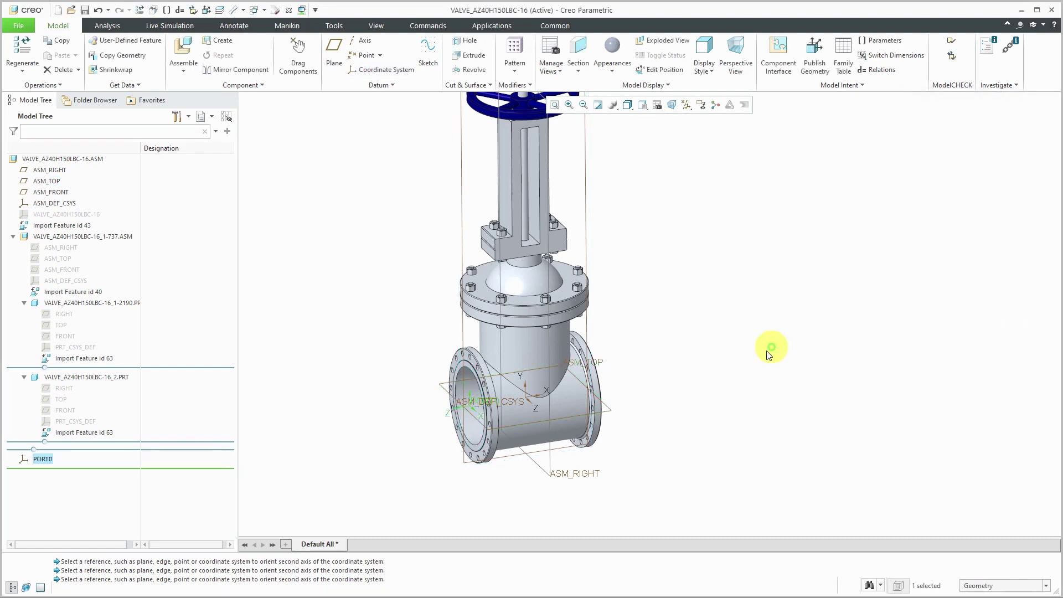
Place a coordinate system at the intersection of the opposite flange's raised face, ASM_TOP and ASM_FRONT.
scroll(508, 427, "down", 3)
middle_click_drag(508, 427, 471, 389)
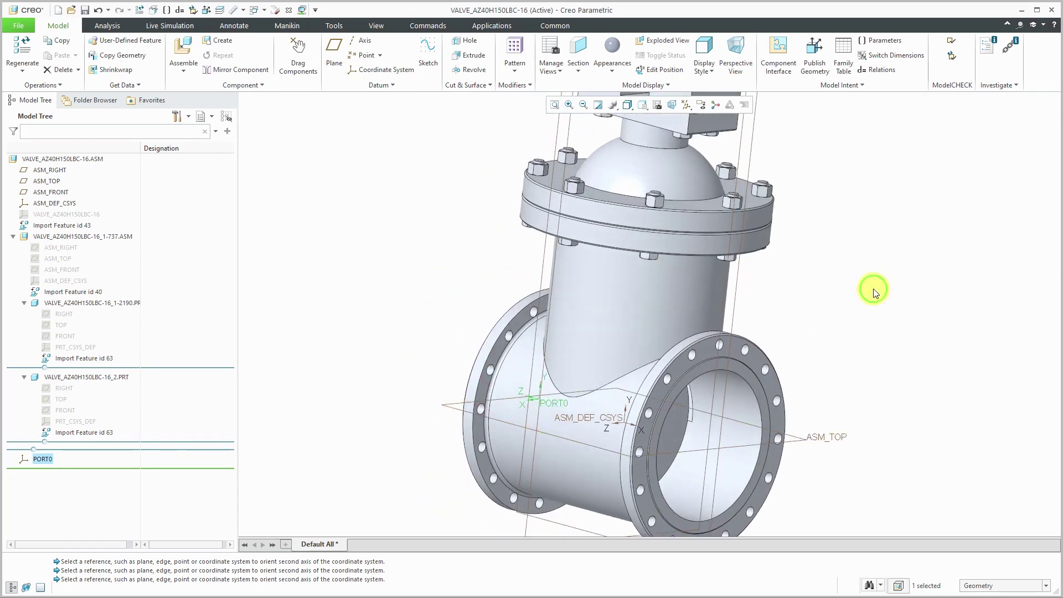
left_click(387, 66)
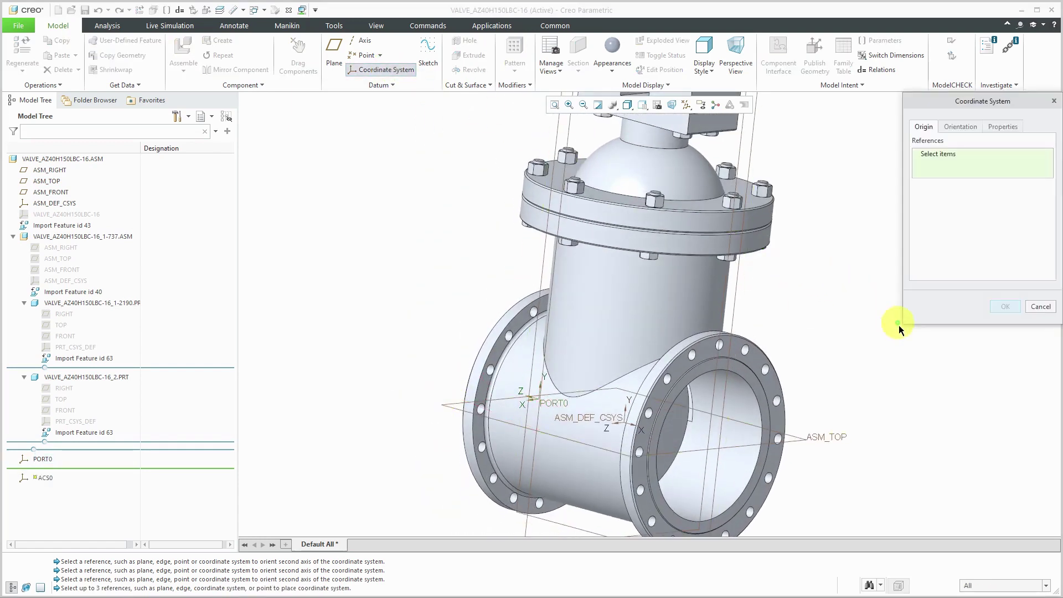
scroll(747, 382, "up", 2)
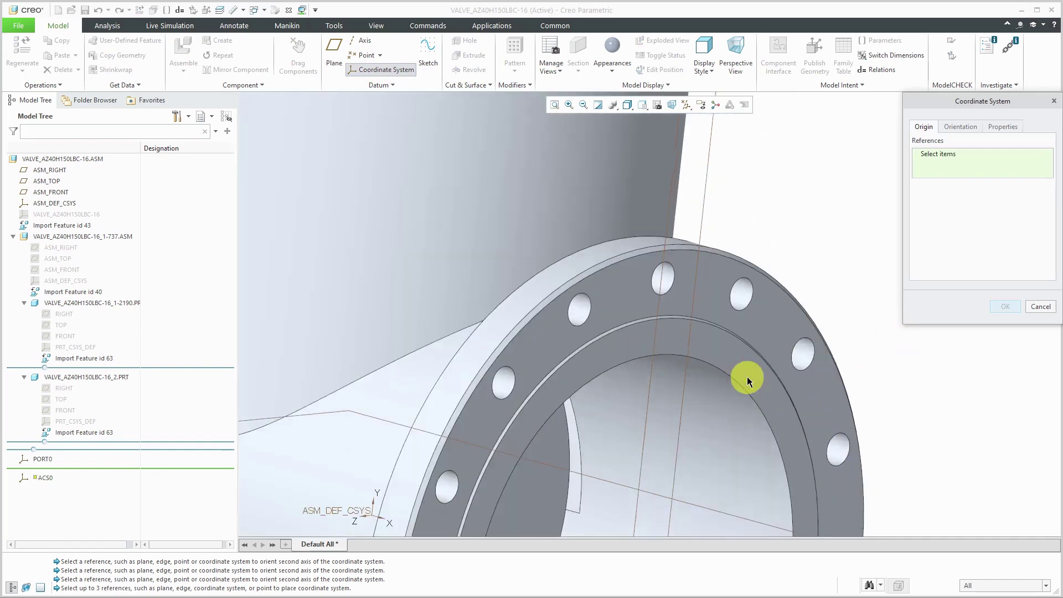
left_click(736, 355)
scroll(720, 302, "down", 1)
scroll(719, 302, "down", 2)
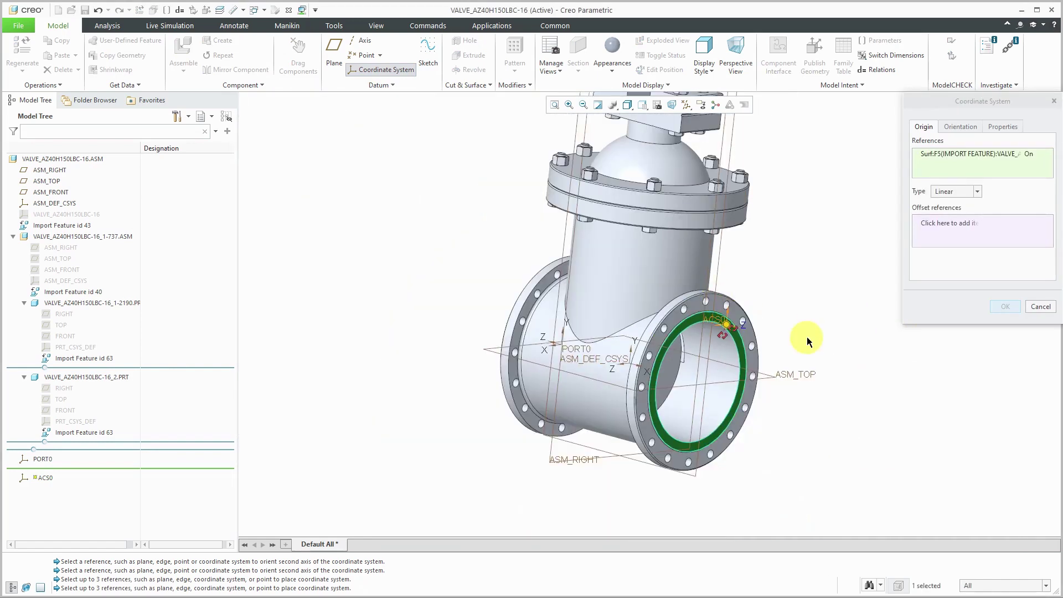
left_click(803, 377, "ctrl")
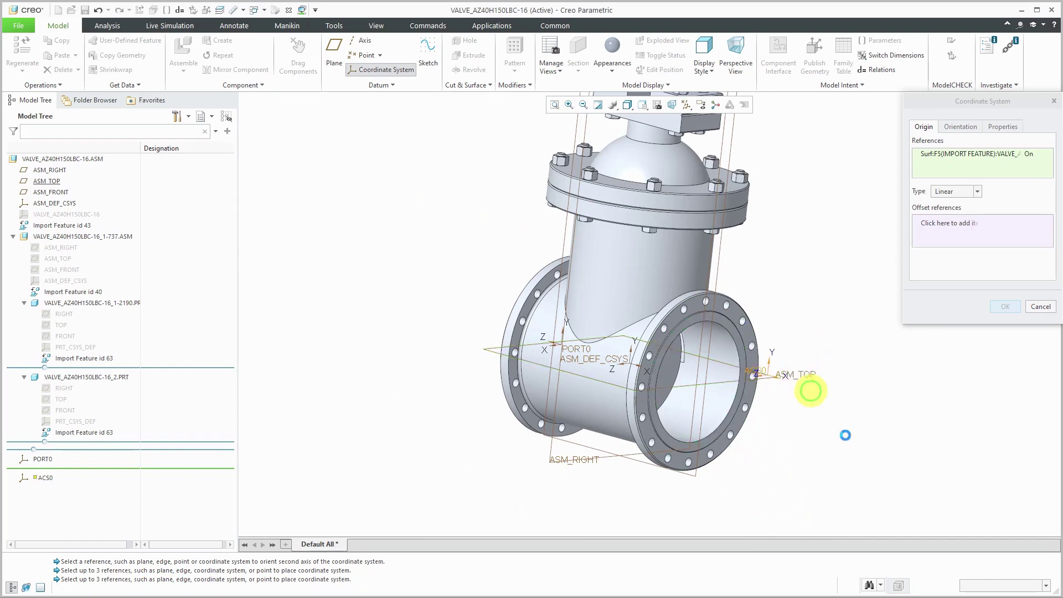
left_click(695, 479, "ctrl")
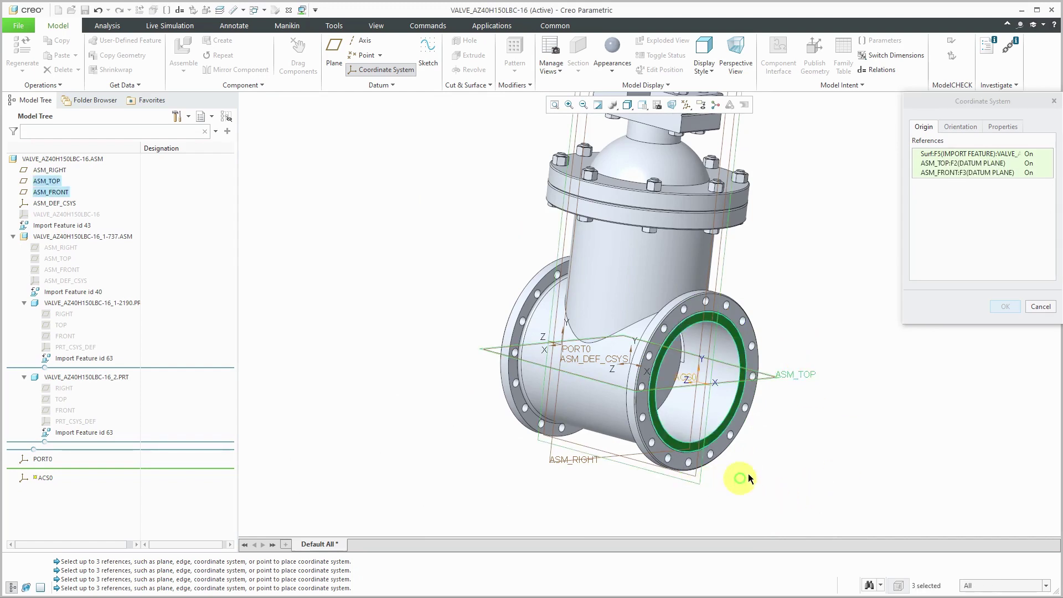
Orient the second coordinate system so the flange face determines its Z axis.
left_click(961, 126)
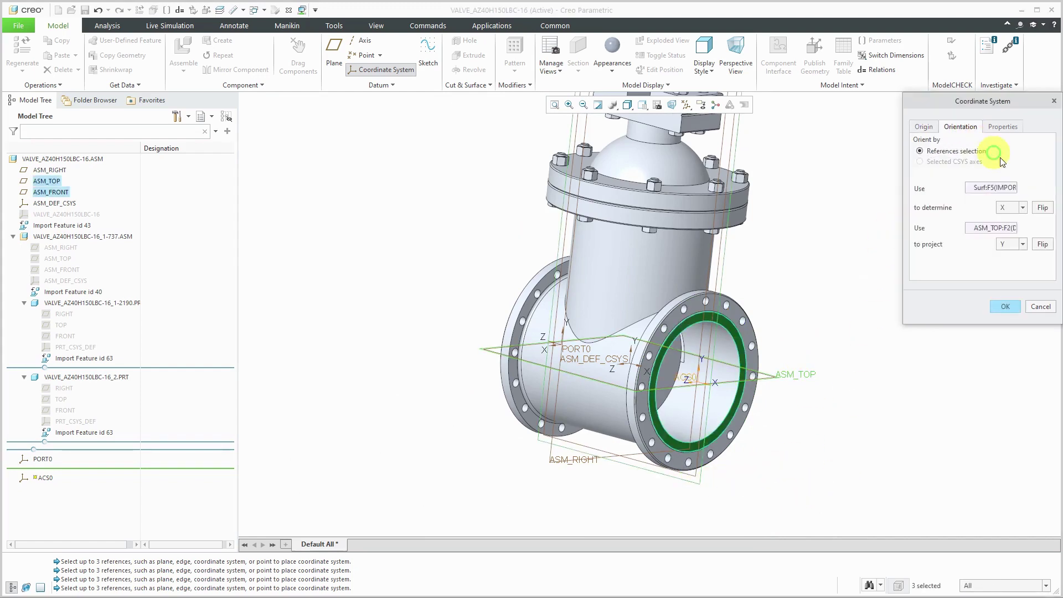
left_click(1025, 208)
left_click(1009, 241)
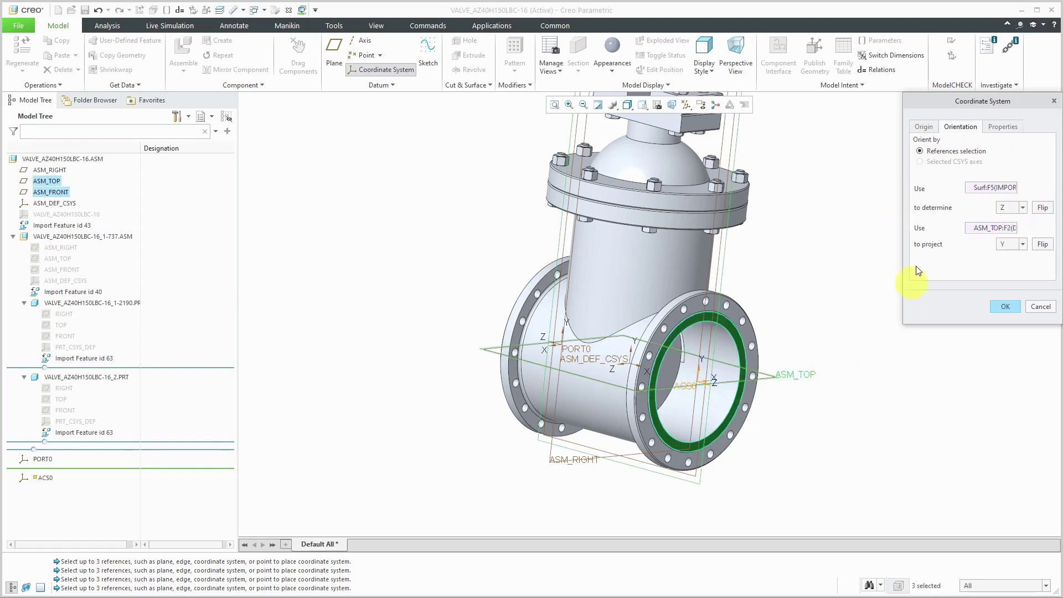
Name the second coordinate system PORT1 and finish it.
left_click(1007, 131)
double_click(990, 147)
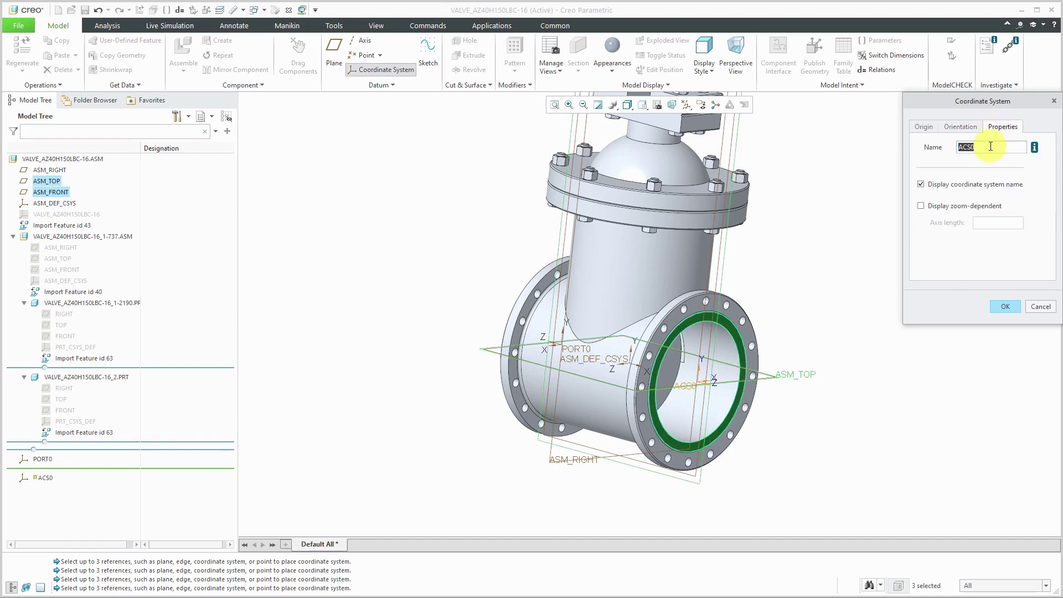
type("PO")
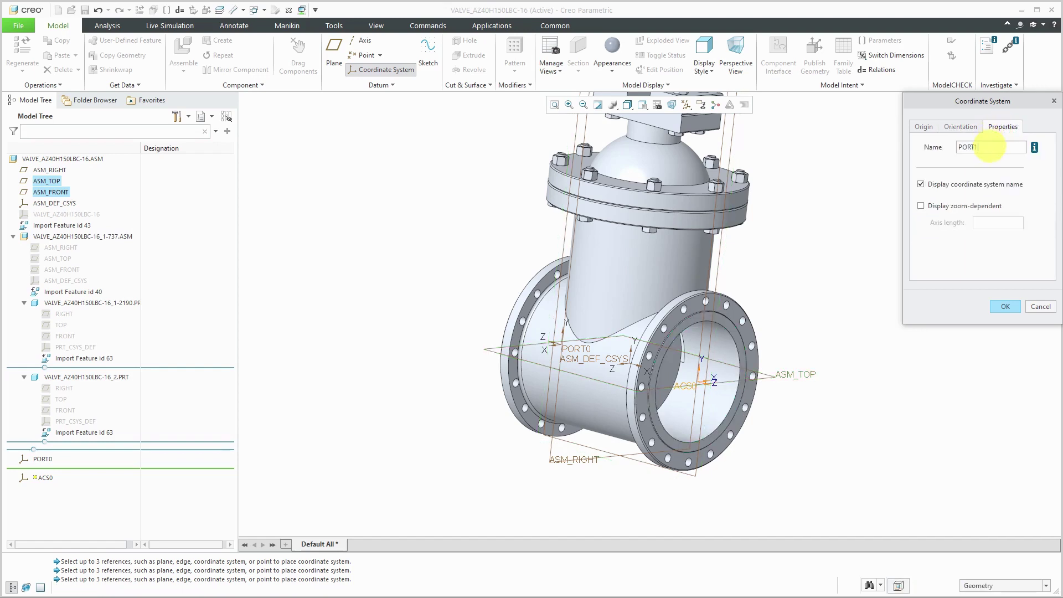
type("RT1")
key("Return")
left_click(1009, 308)
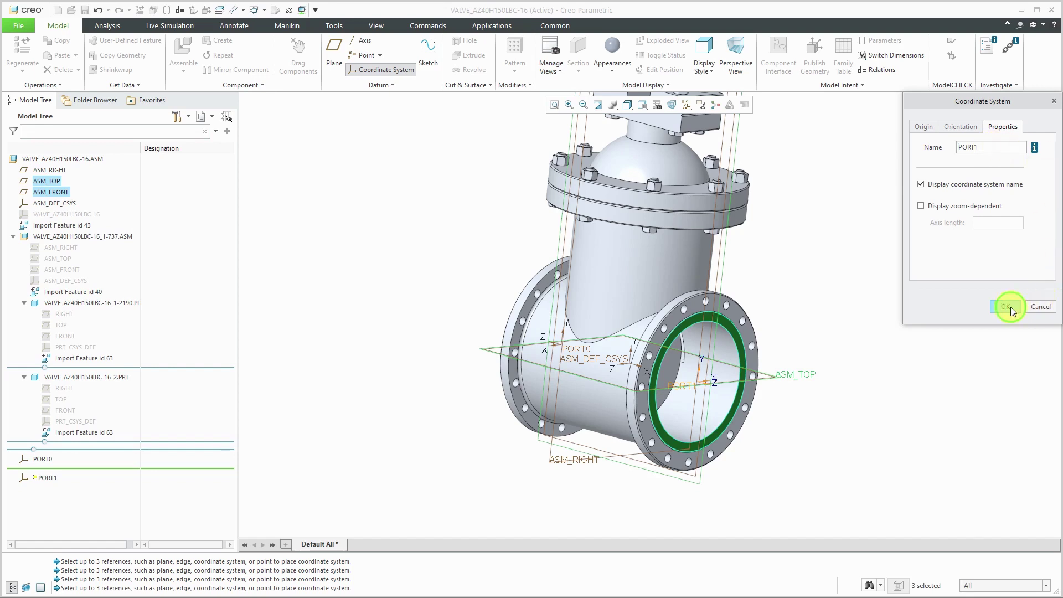
Create a datum axis through the valve's cylindrical flow bore.
middle_click_drag(714, 387, 736, 391)
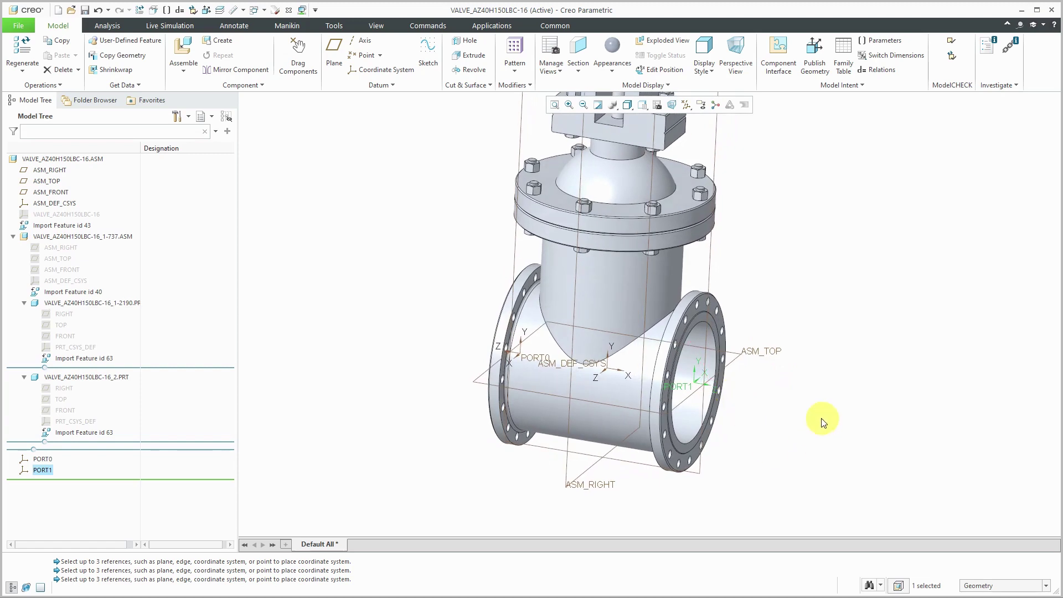
left_click(363, 41)
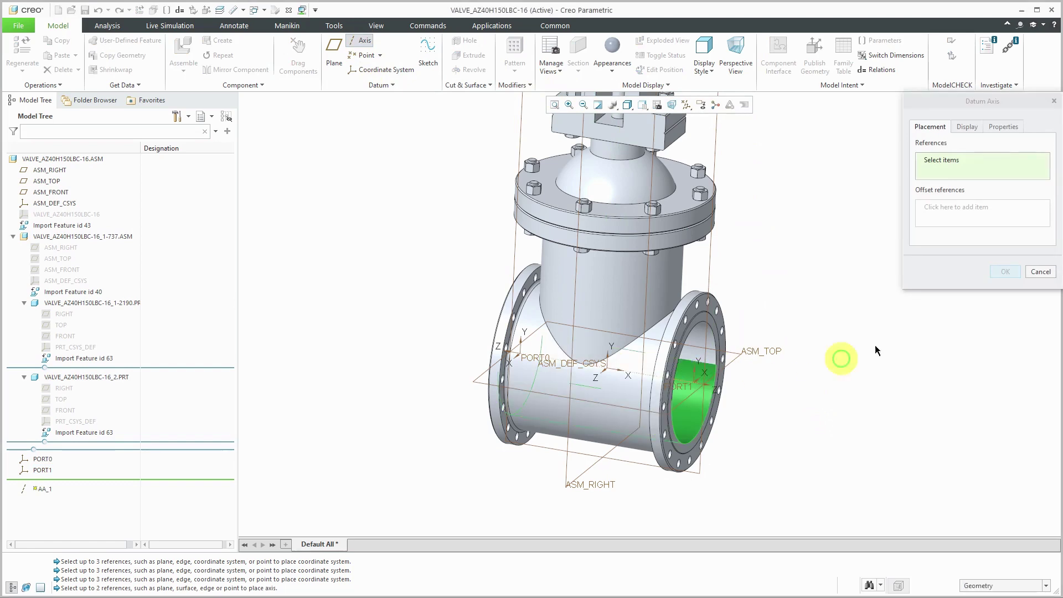
left_click(1005, 271)
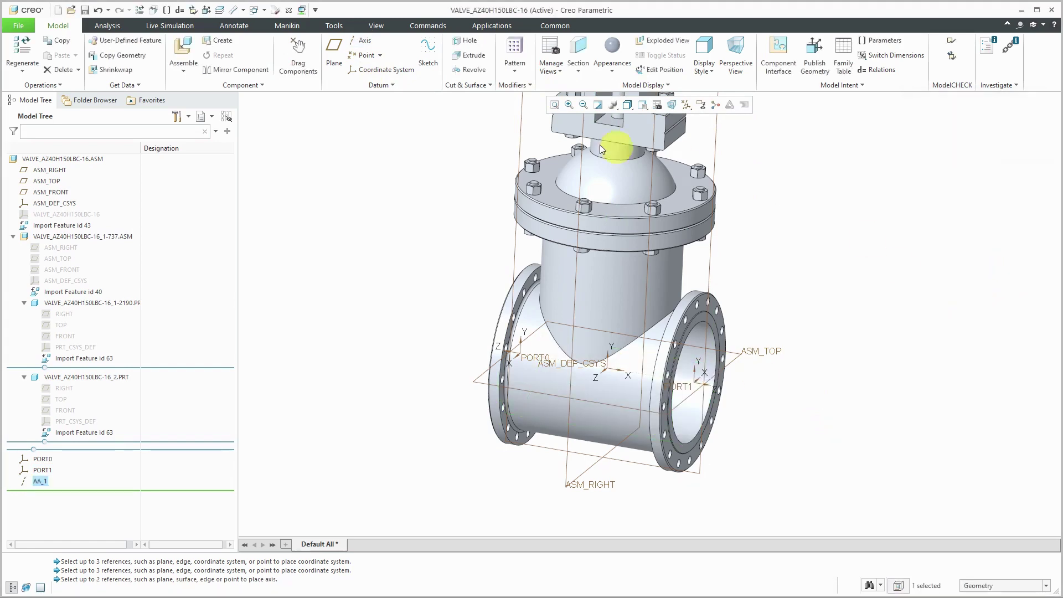
Create a datum point where the bore's datum axis intersects the ASM_RIGHT plane.
left_click(364, 55)
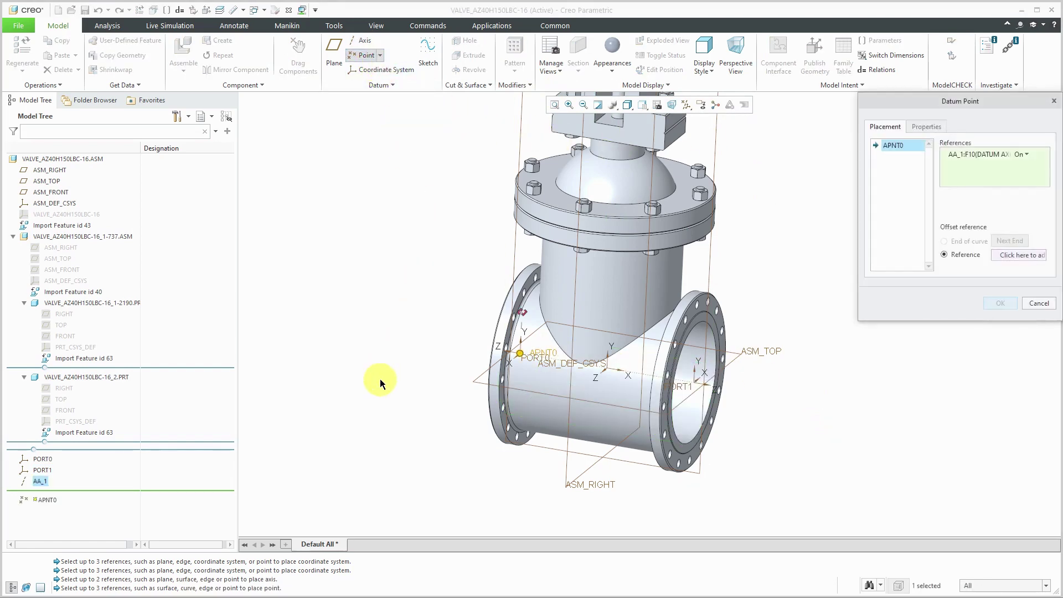
left_click(949, 183)
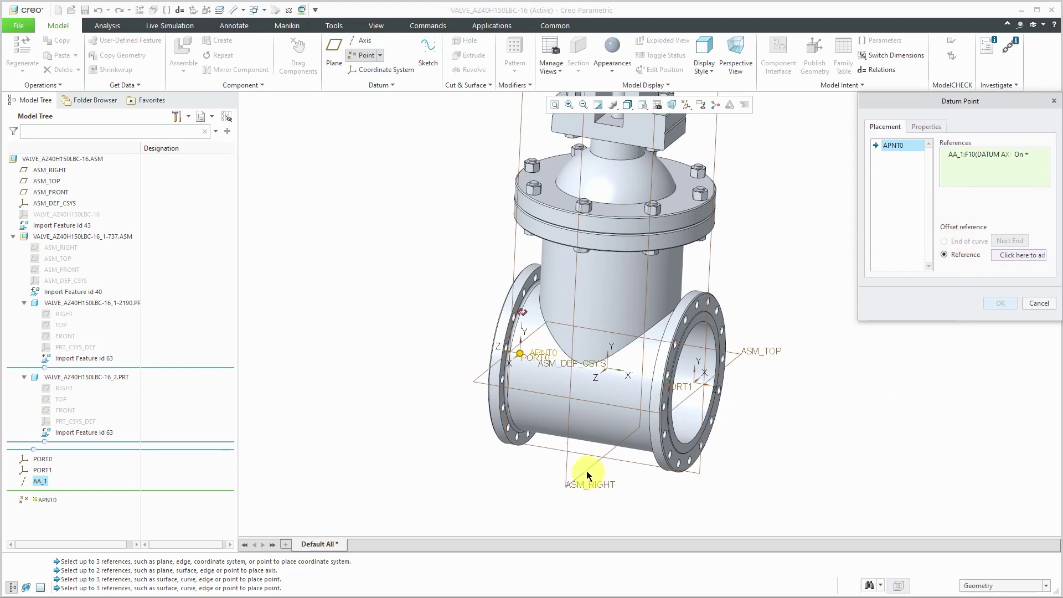
left_click(564, 474, "ctrl")
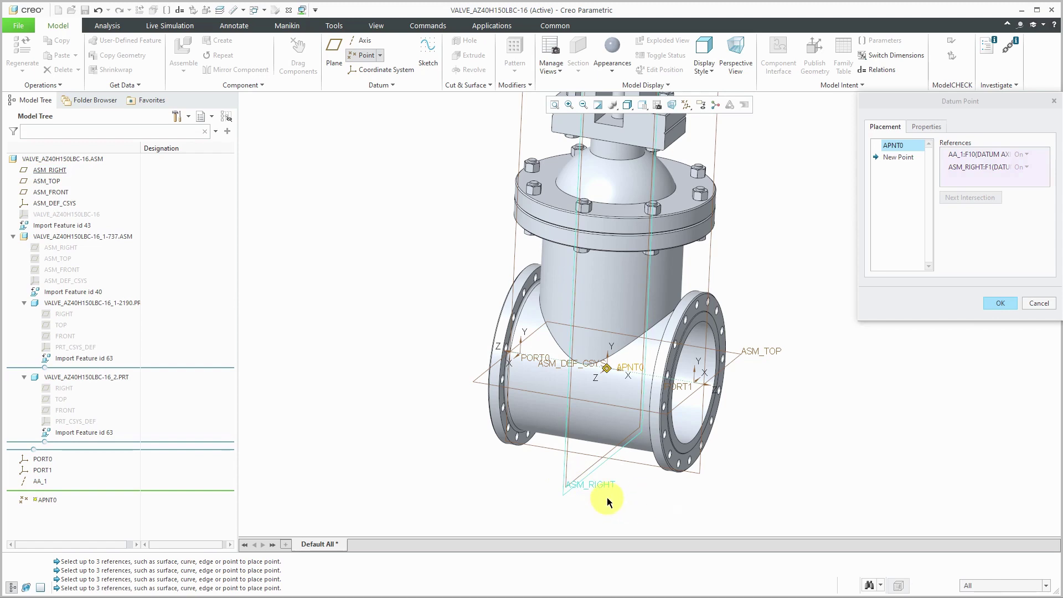
left_click(1001, 304)
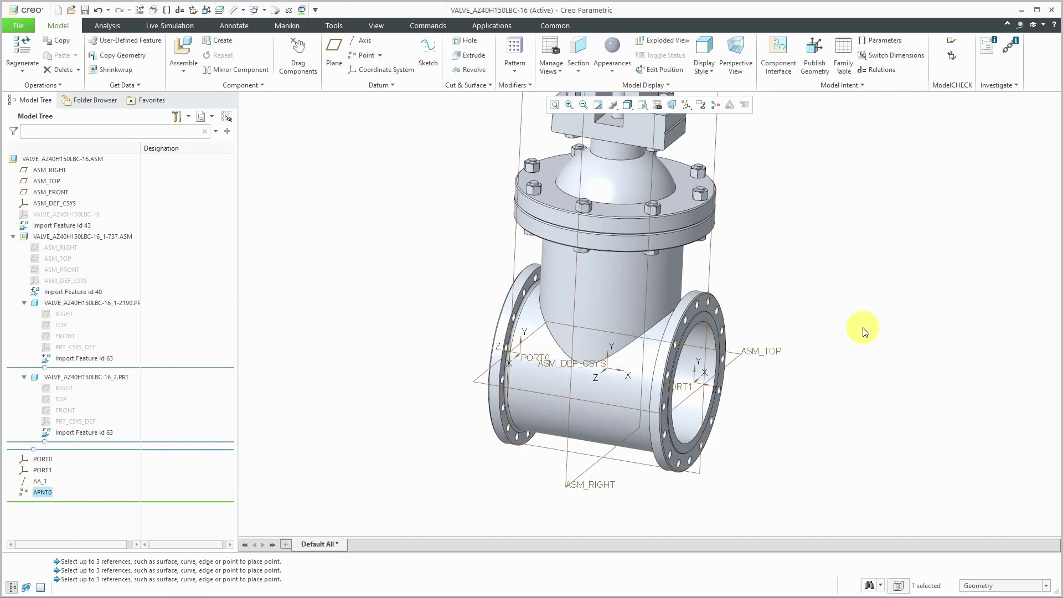
Add a string parameter FITTING_CODE with the value INLINE to the valve assembly.
scroll(687, 450, "down", 3)
mouse_move(736, 375)
middle_mouse_down()
mouse_move(718, 380)
mouse_move(747, 382)
mouse_move(748, 319)
mouse_move(742, 384)
middle_mouse_up()
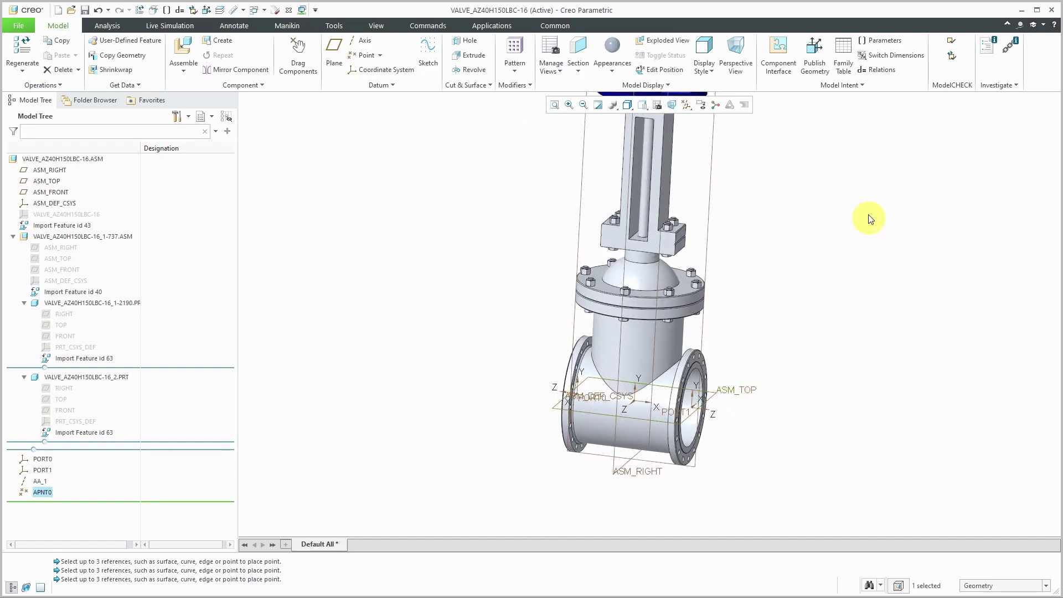
left_click(876, 48)
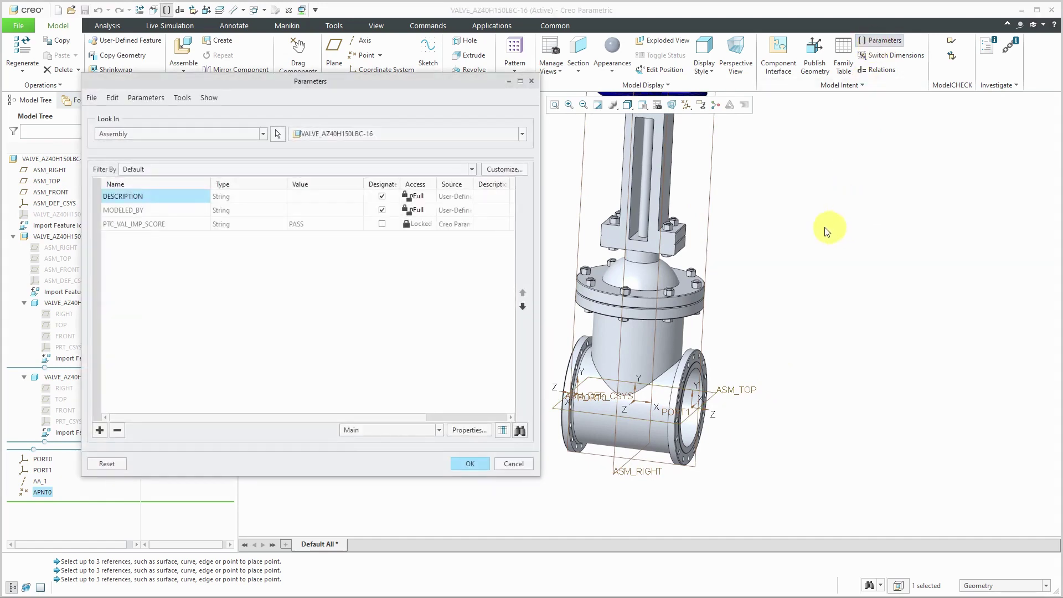
left_click(100, 431)
type("FITTING_CODE")
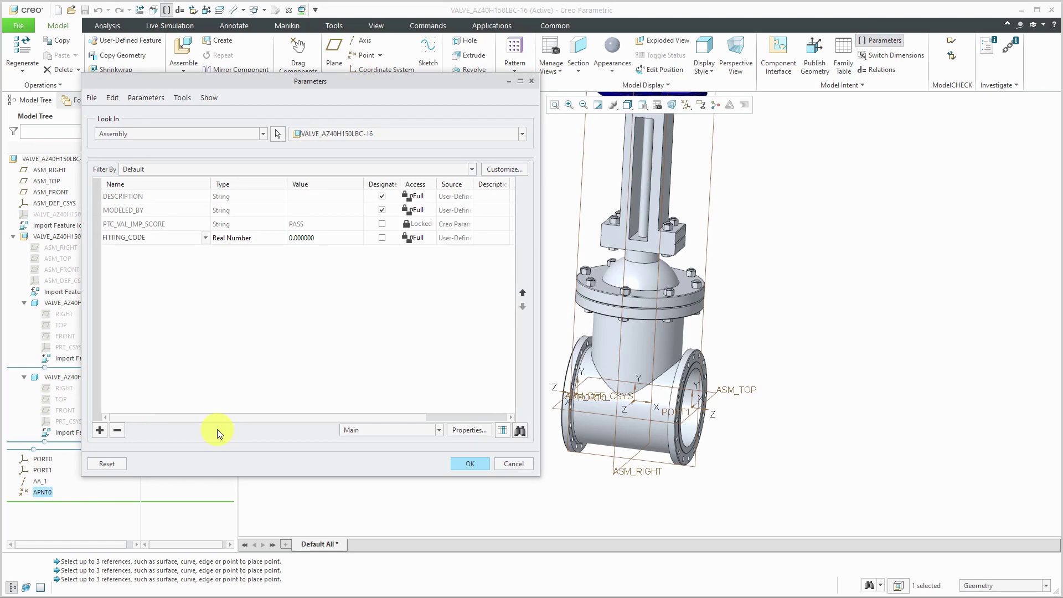
left_click(276, 237)
left_click(279, 238)
left_click(267, 268)
left_click(307, 242)
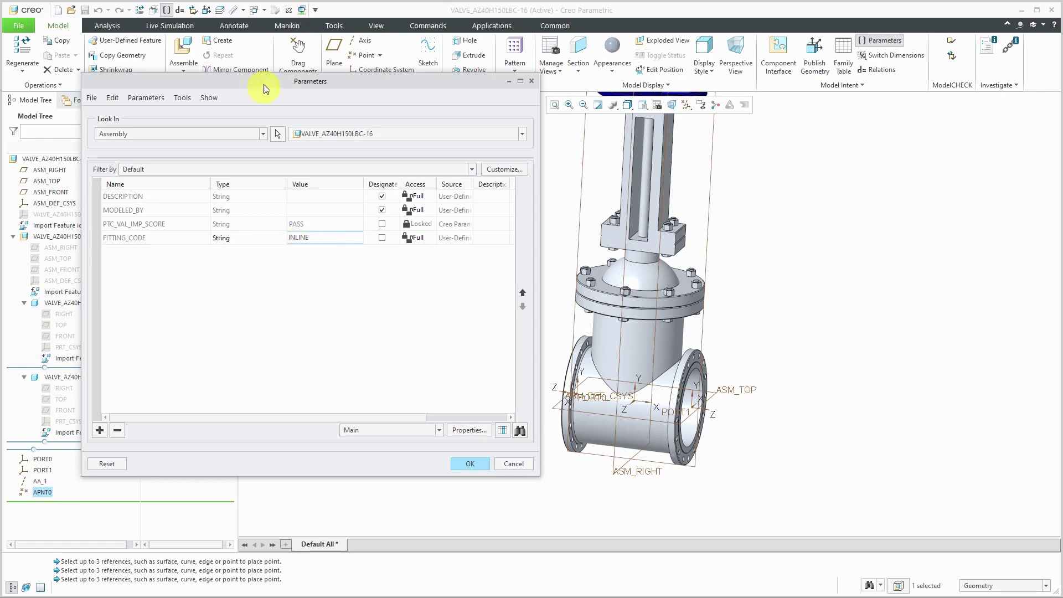
Add a string feature parameter SIZE with the value 400 to the PORT0 coordinate system.
left_click(263, 134)
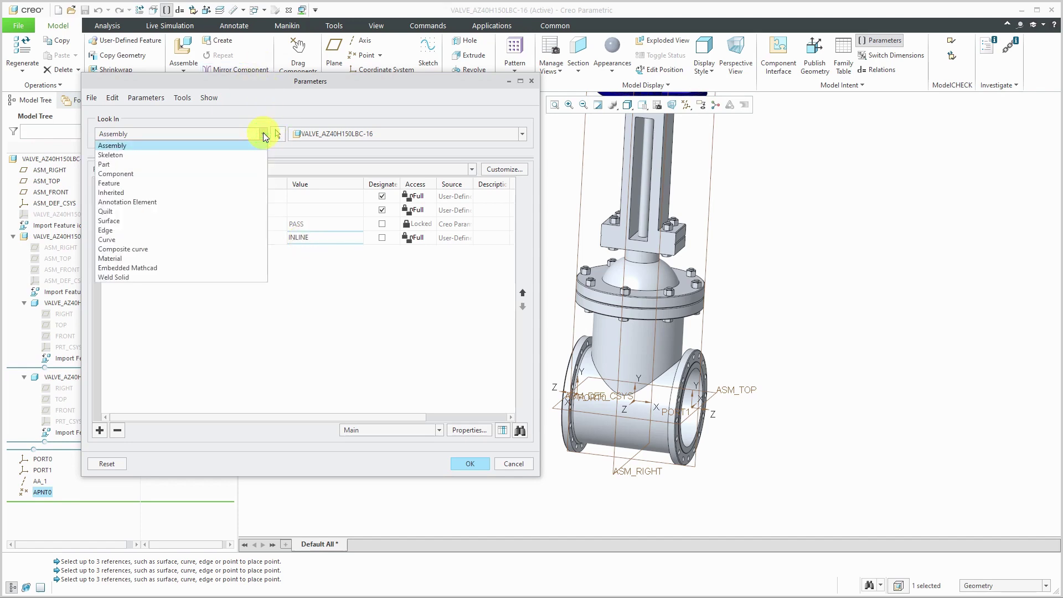
left_click(241, 183)
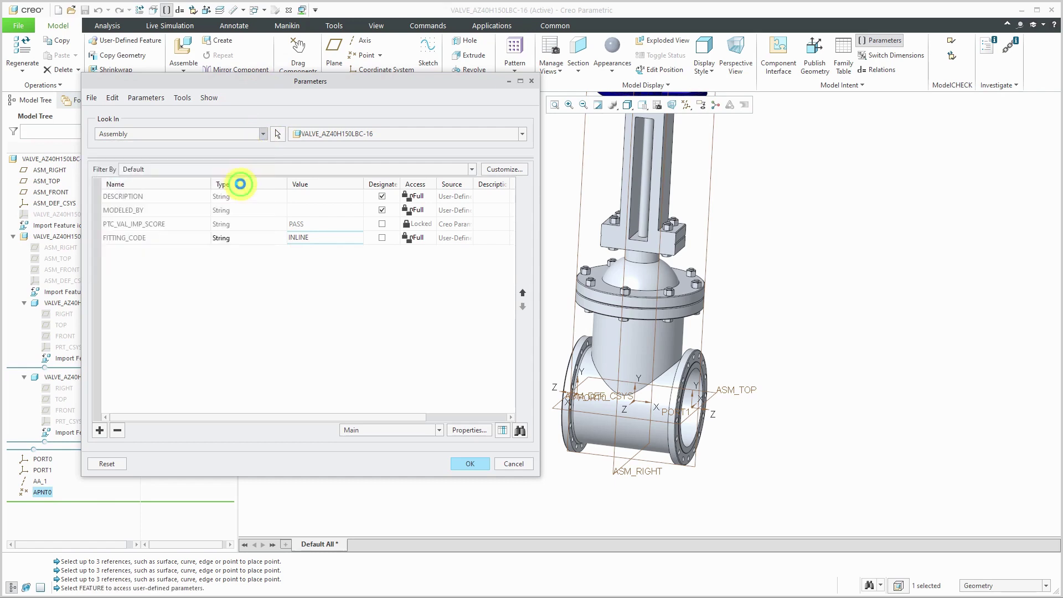
left_click(599, 402)
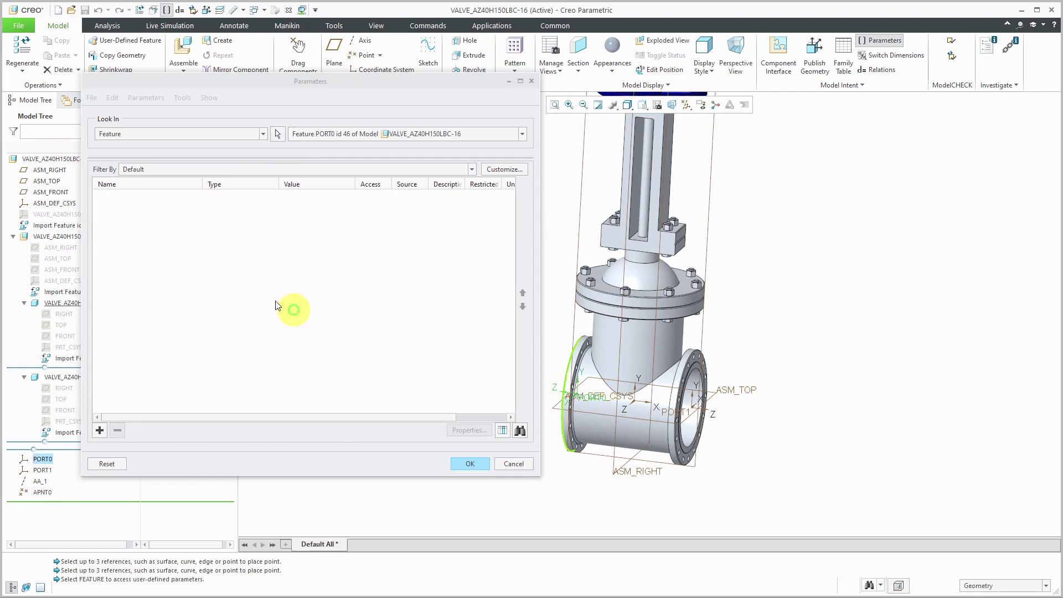
left_click(99, 431)
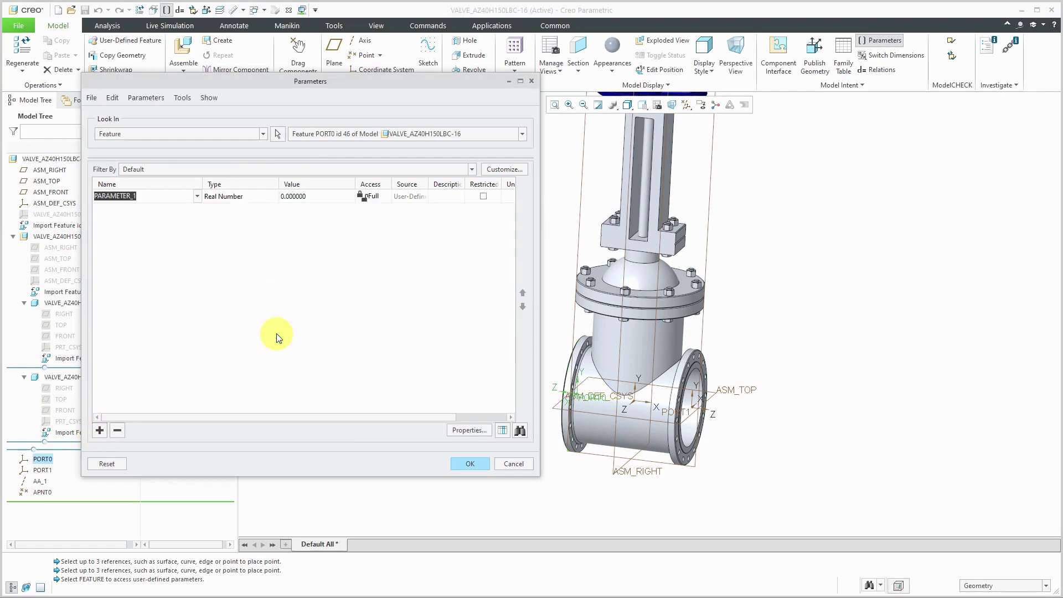
type("SIZE")
left_click(274, 198)
left_click(274, 197)
left_click(260, 228)
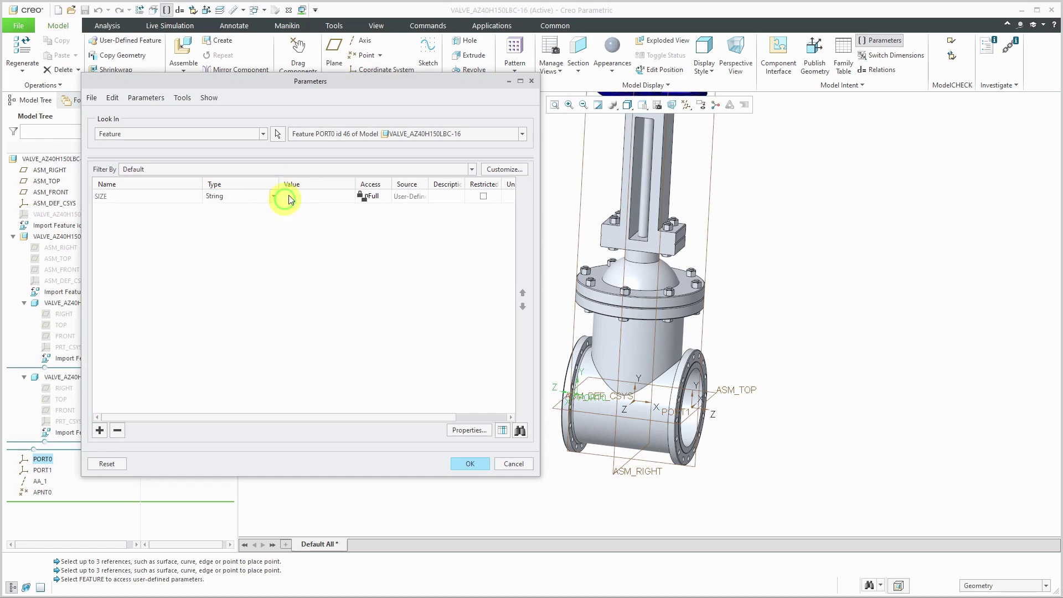
left_click(293, 198)
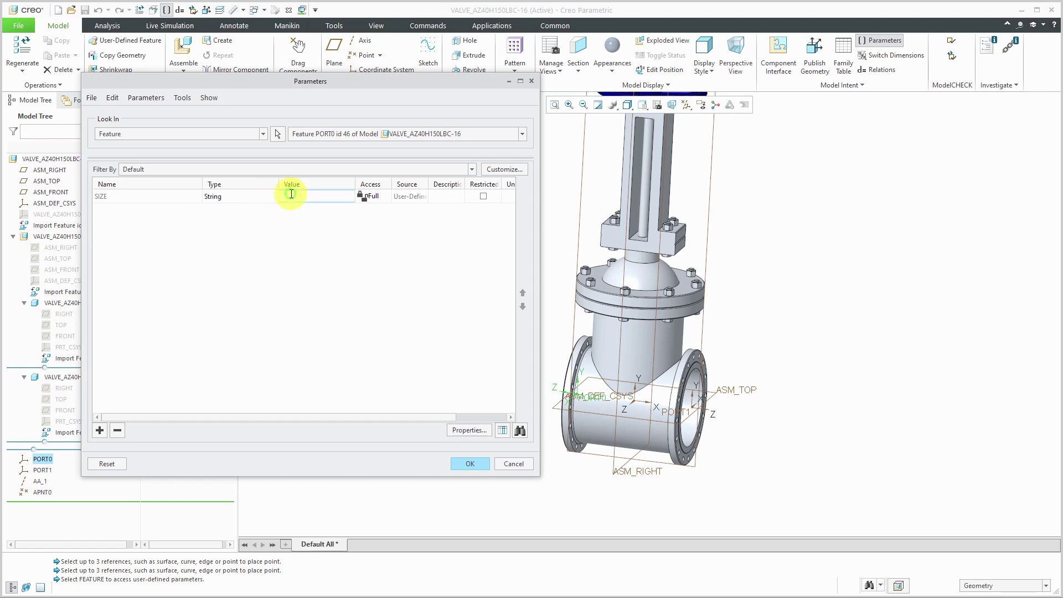
type("400")
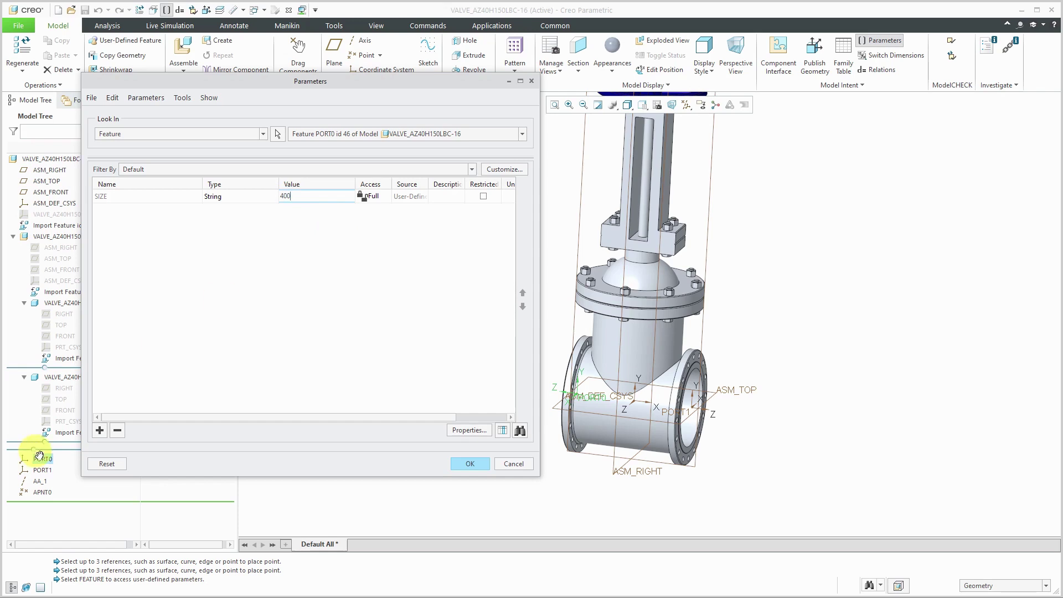
Add a string feature parameter END_TYPE with the value BW to the PORT0 coordinate system.
left_click(100, 430)
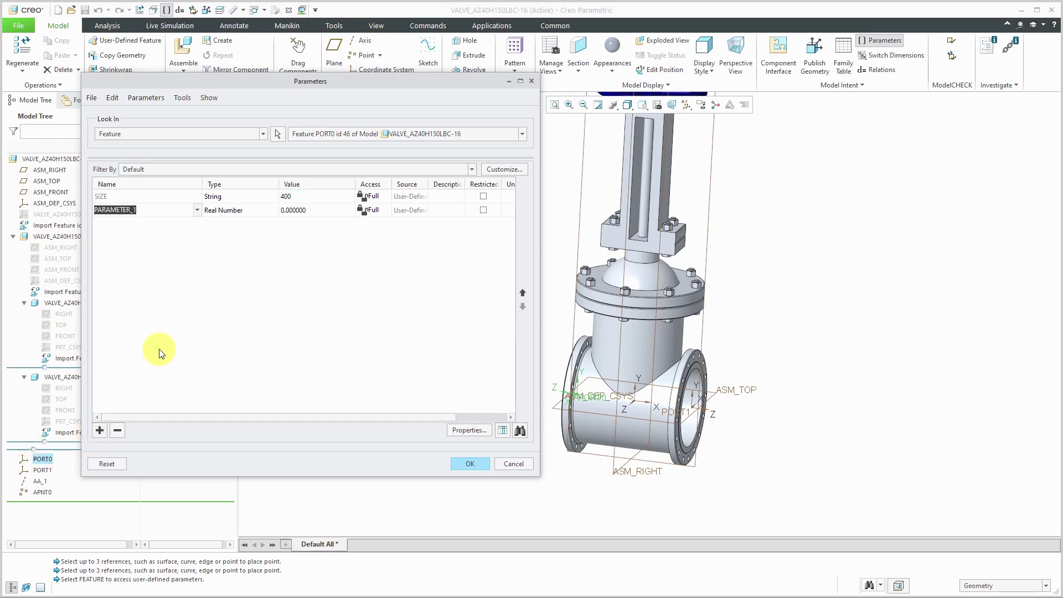
type("END_TYP")
left_click(256, 210)
left_click(258, 242)
left_click(296, 210)
type("BW")
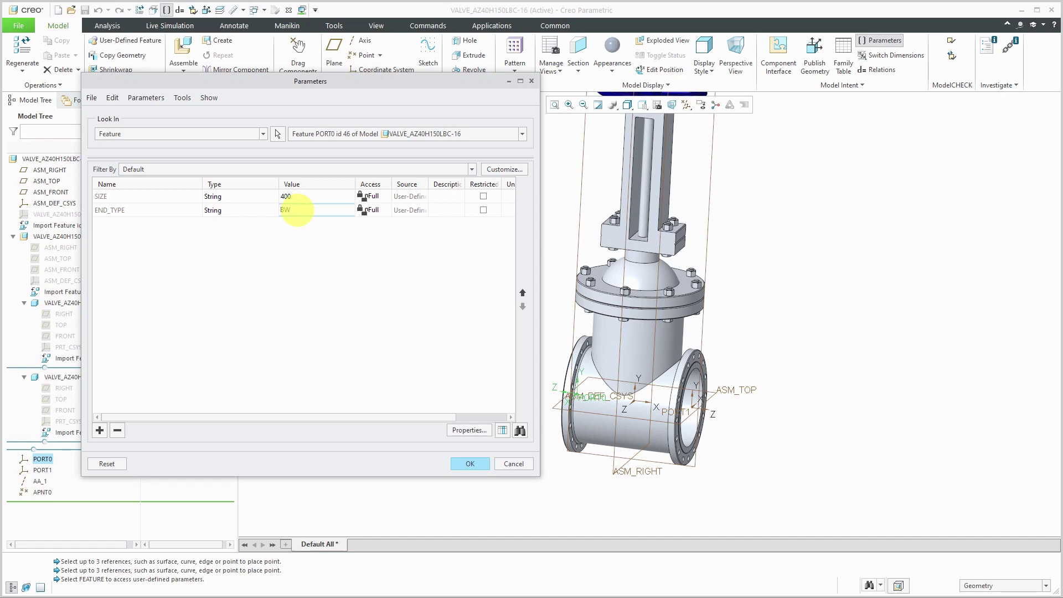
Add a string feature parameter SIZE with the value 400 to the PORT1 coordinate system.
left_click(277, 134)
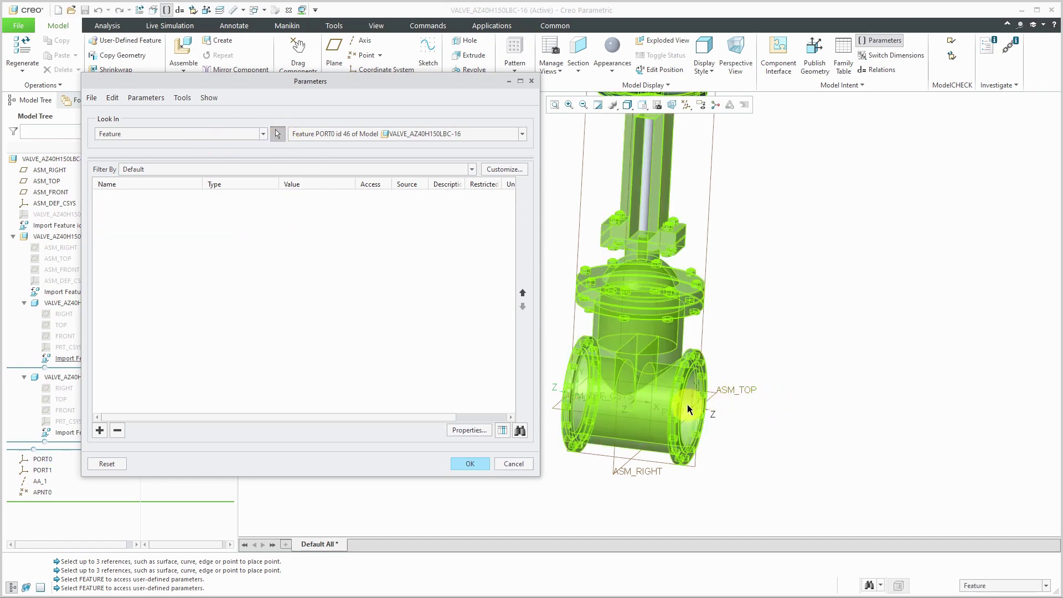
left_click(685, 418)
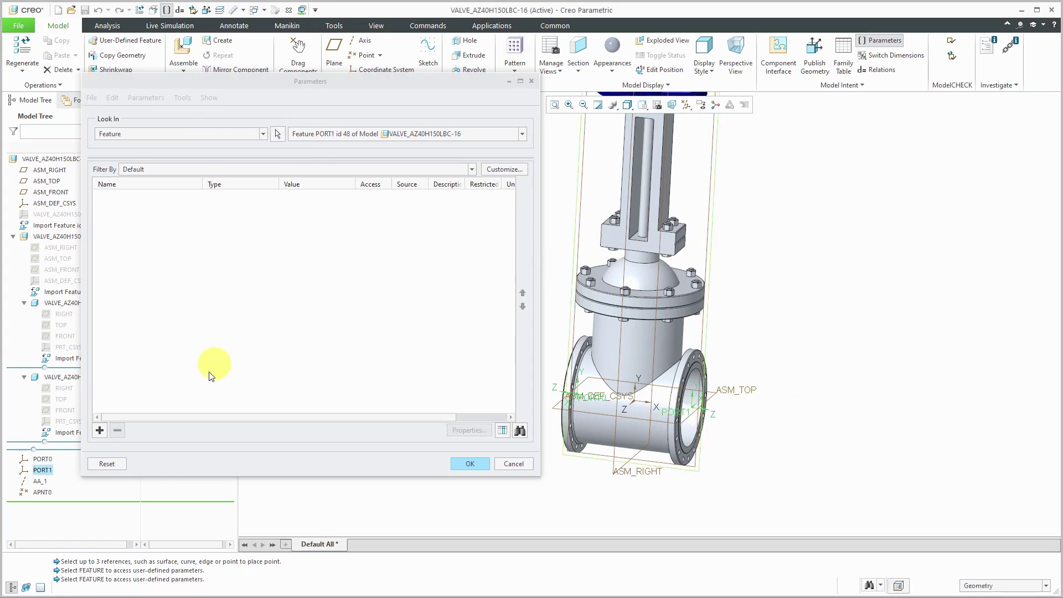
left_click(99, 431)
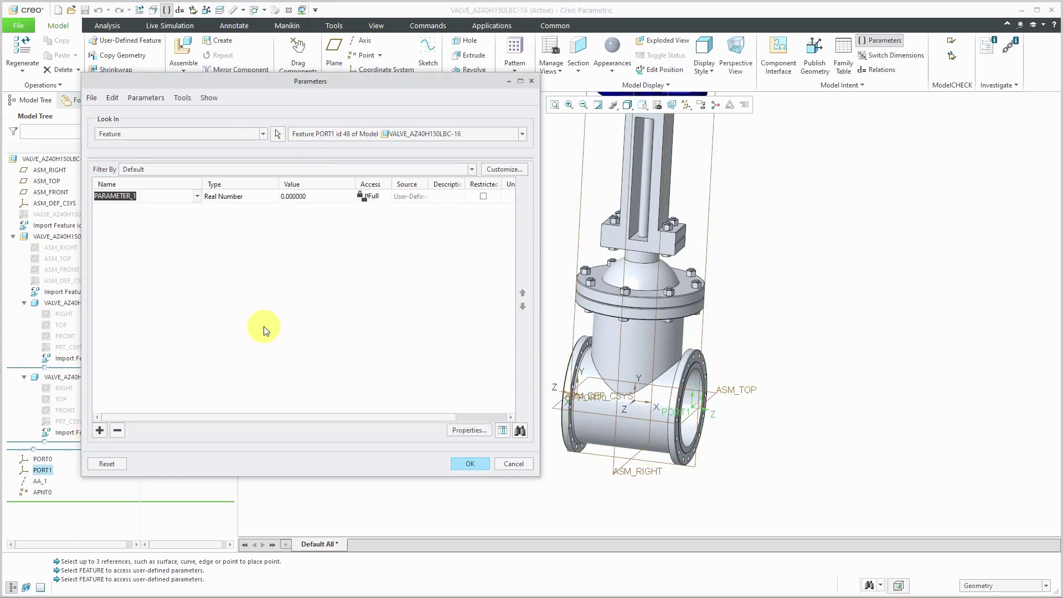
type("SIZE")
left_click(272, 196)
left_click(273, 196)
left_click(249, 228)
left_click(310, 198)
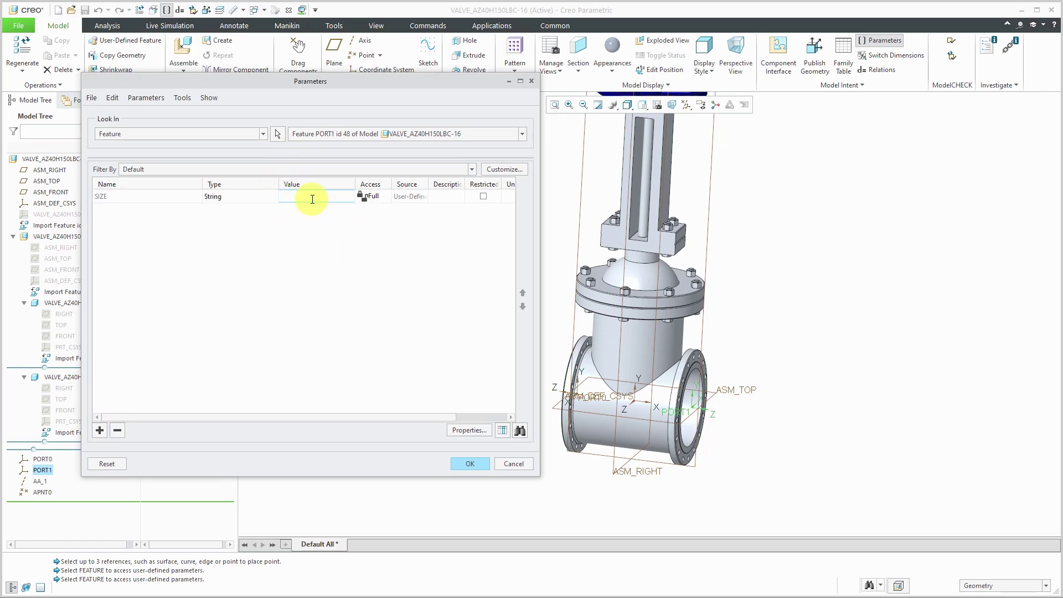
type("400")
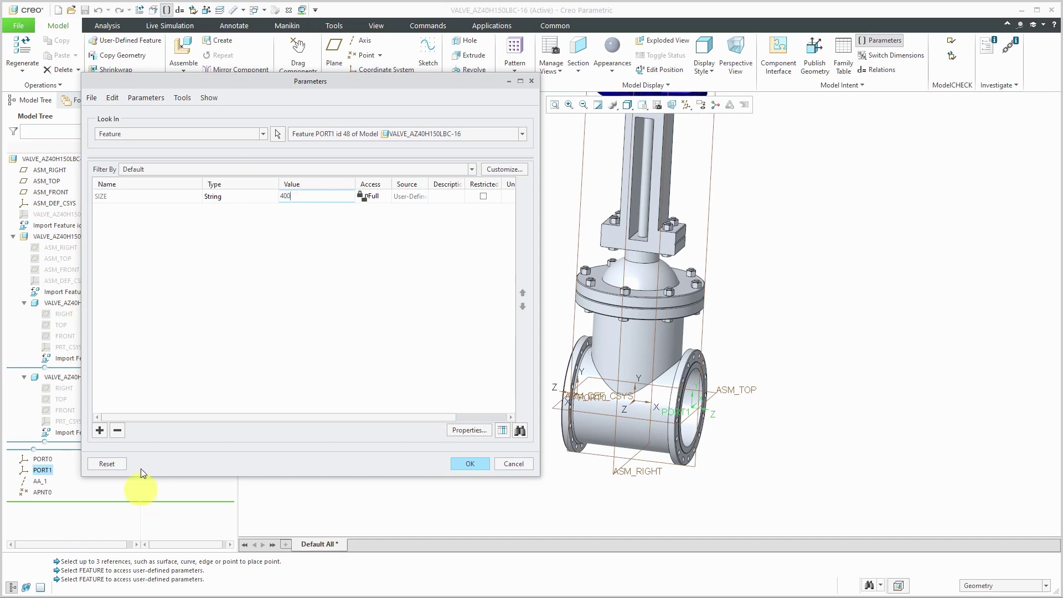
Add a string feature parameter END_TYPE with the value FLRF to the PORT1 coordinate system.
left_click(100, 430)
type("E")
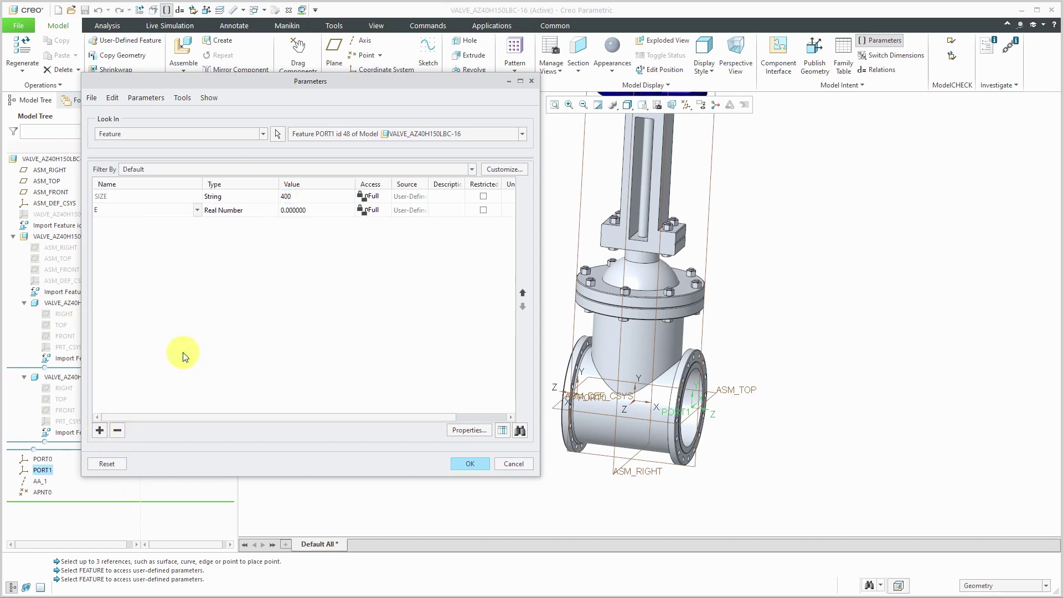
type("ND_TYPE")
left_click(265, 210)
left_click(273, 209)
left_click(256, 242)
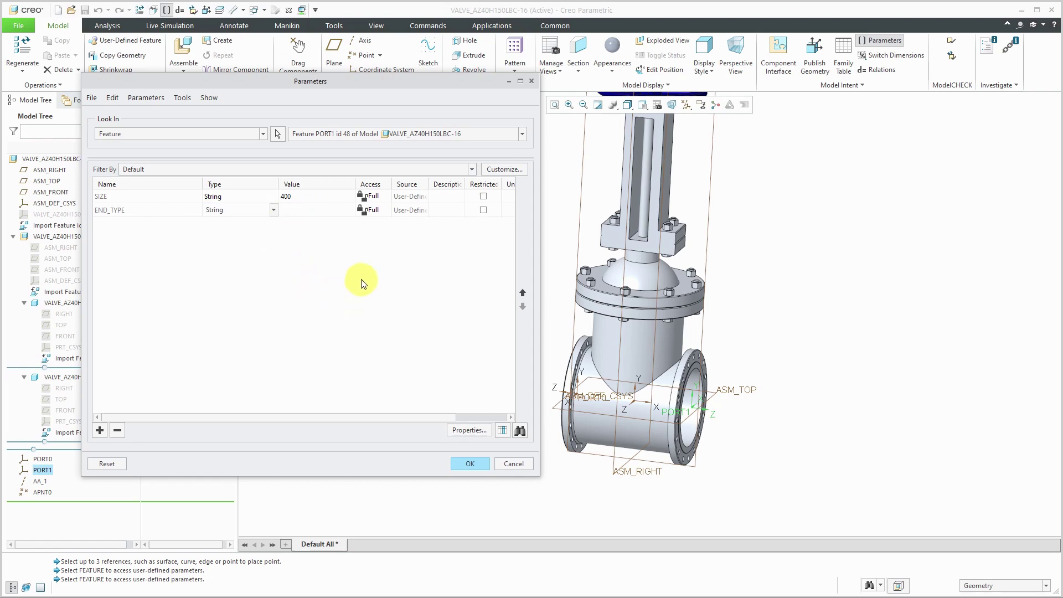
left_click(312, 213)
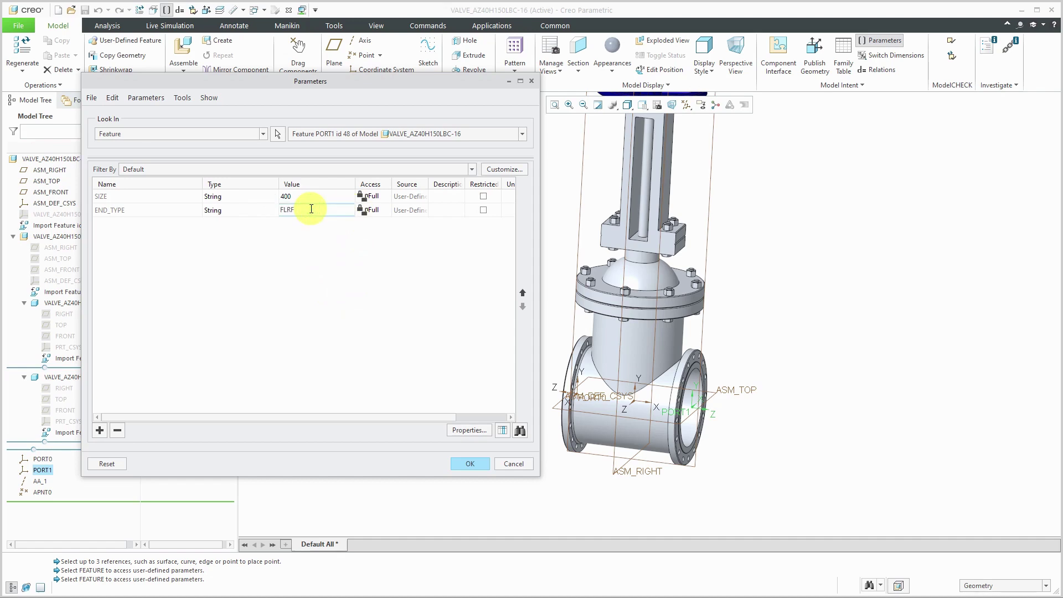
Change the END_TYPE parameter of the PORT0 coordinate system to FLRF and accept the parameter changes.
left_click(277, 133)
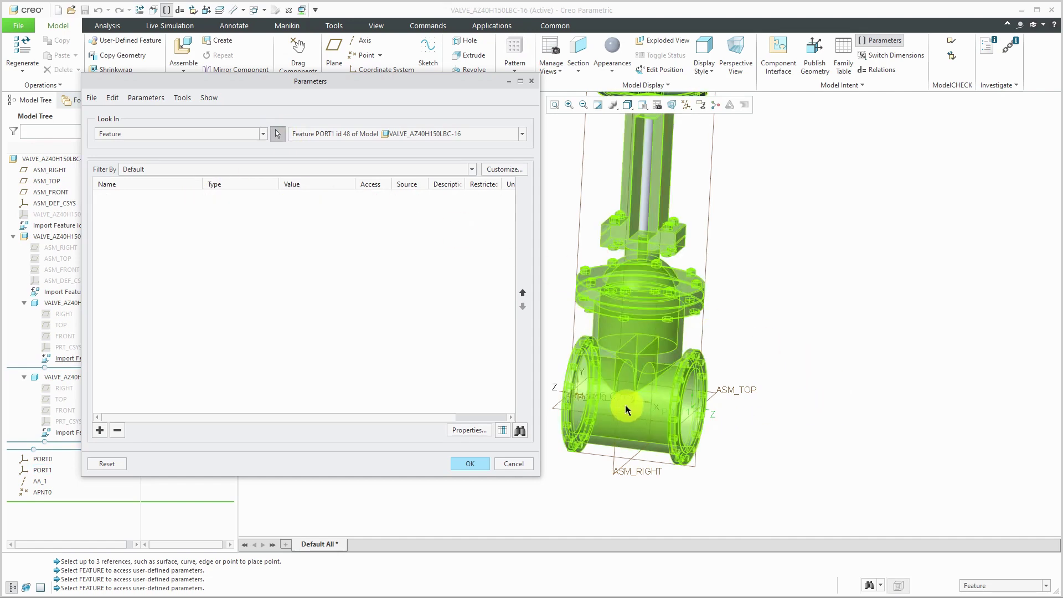
left_click(593, 400)
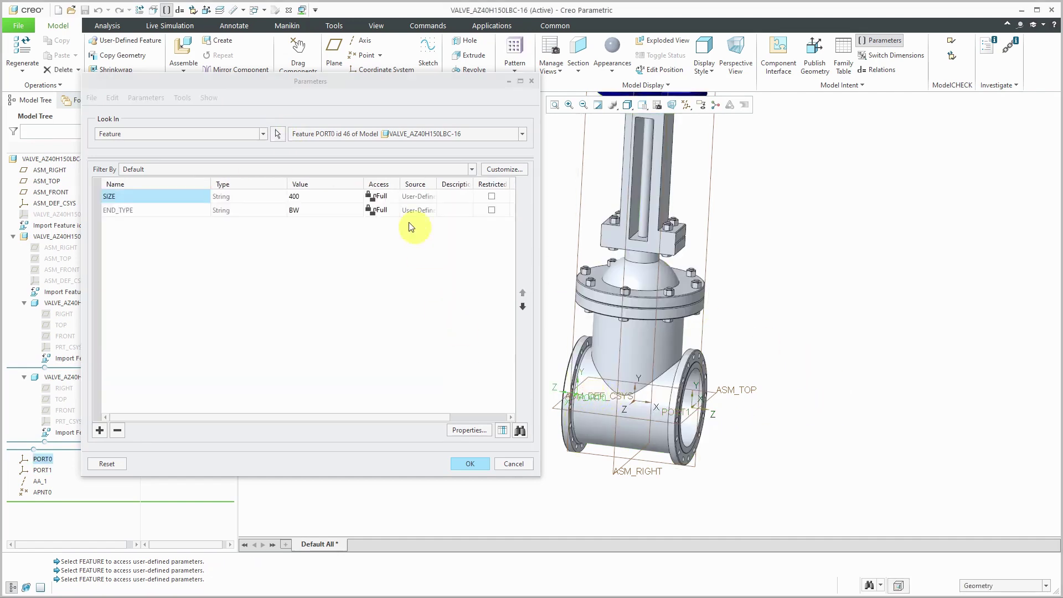
left_click(337, 211)
type("FLRF")
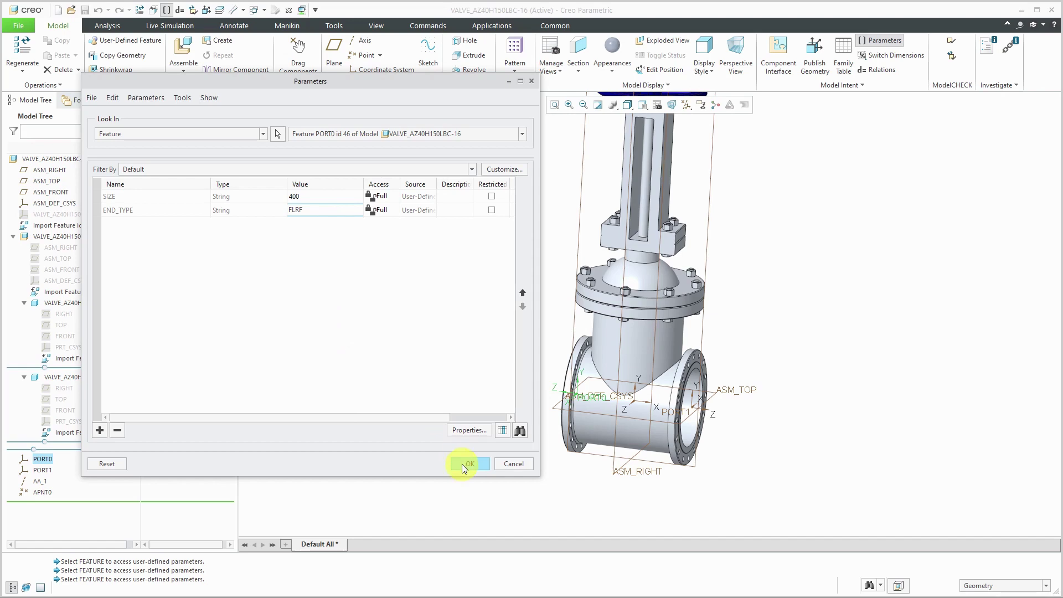
left_click(476, 461)
left_click(455, 327)
Hide the coordinate systems and datum planes in the valve assembly's display.
scroll(487, 338, "up", 2)
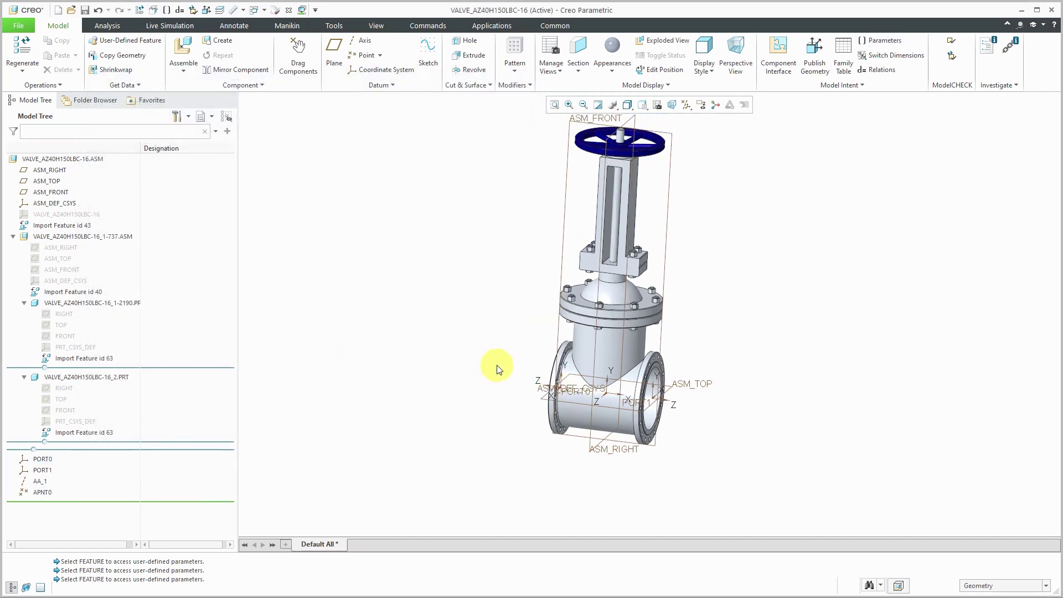
left_click(687, 105)
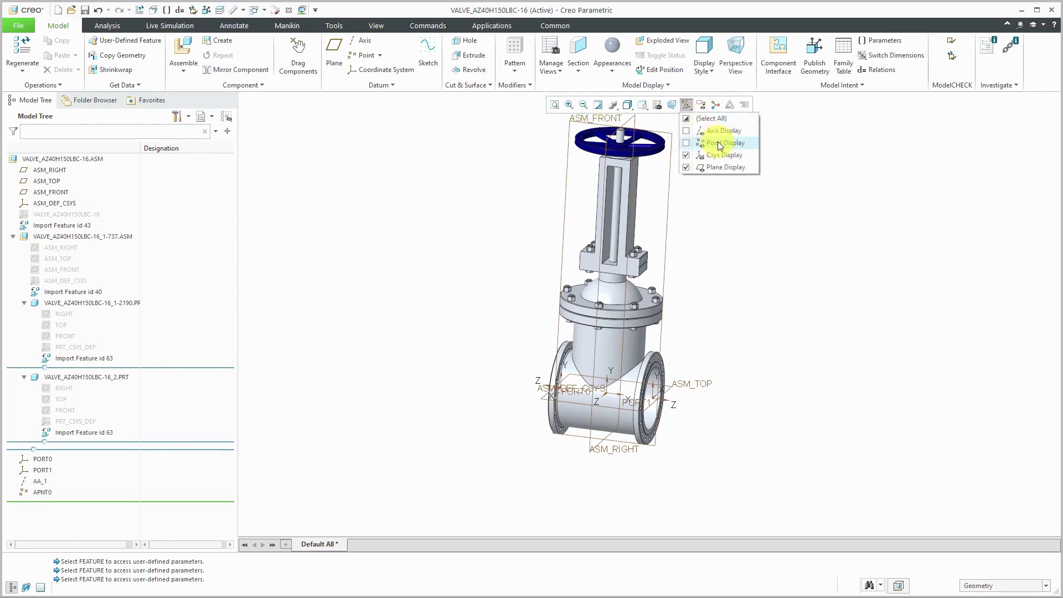
left_click(716, 156)
left_click(718, 166)
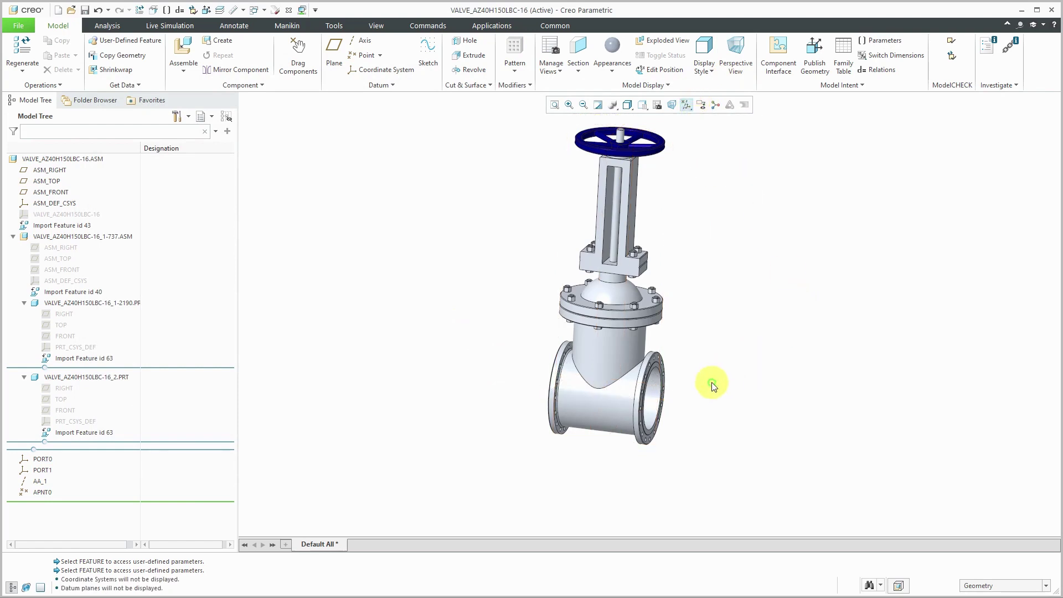
mouse_move(603, 206)
middle_mouse_down()
mouse_move(609, 238)
mouse_move(581, 242)
mouse_move(591, 252)
mouse_move(593, 238)
middle_mouse_up()
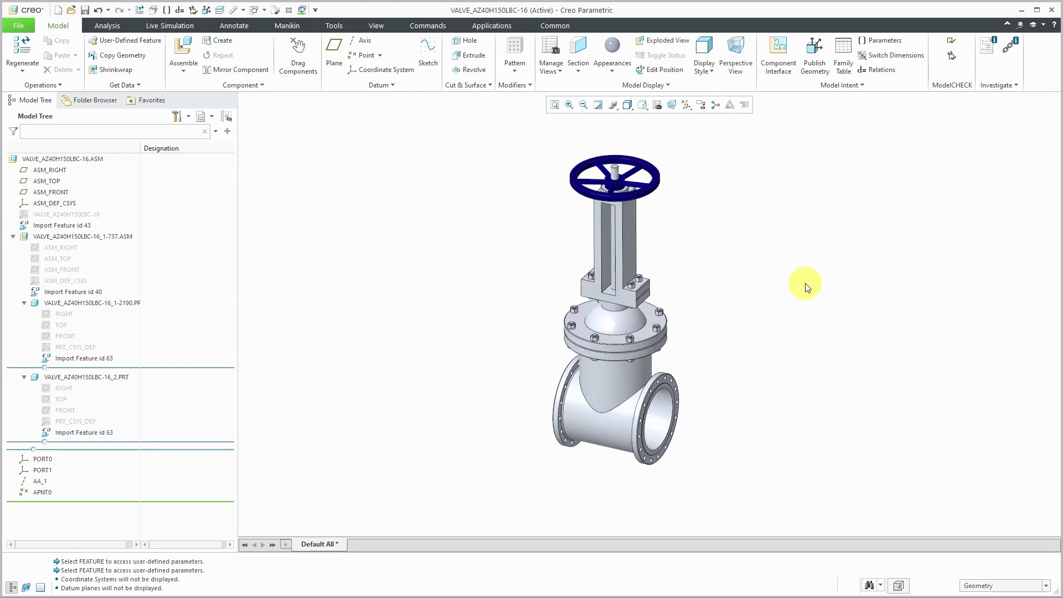